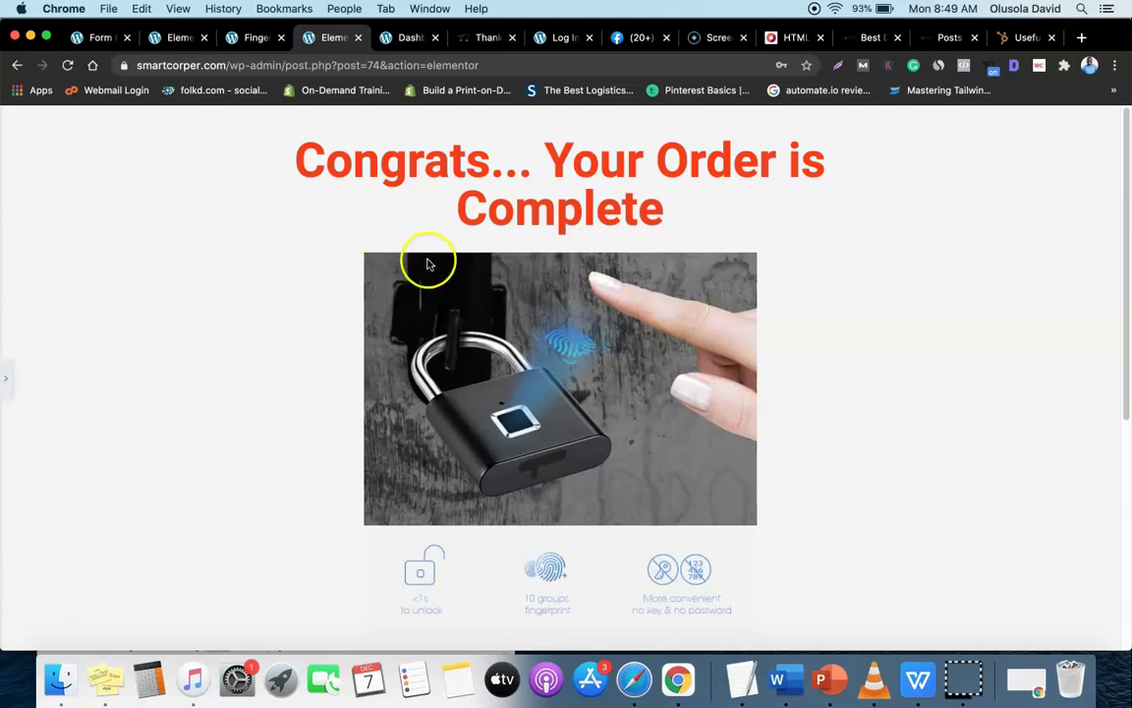
- Dismiss the expired-session login prompt and compare the Fingerprint Padlock form's fields with the finished order-complete page
{"action": "left_click", "coordinate": [94, 37]}
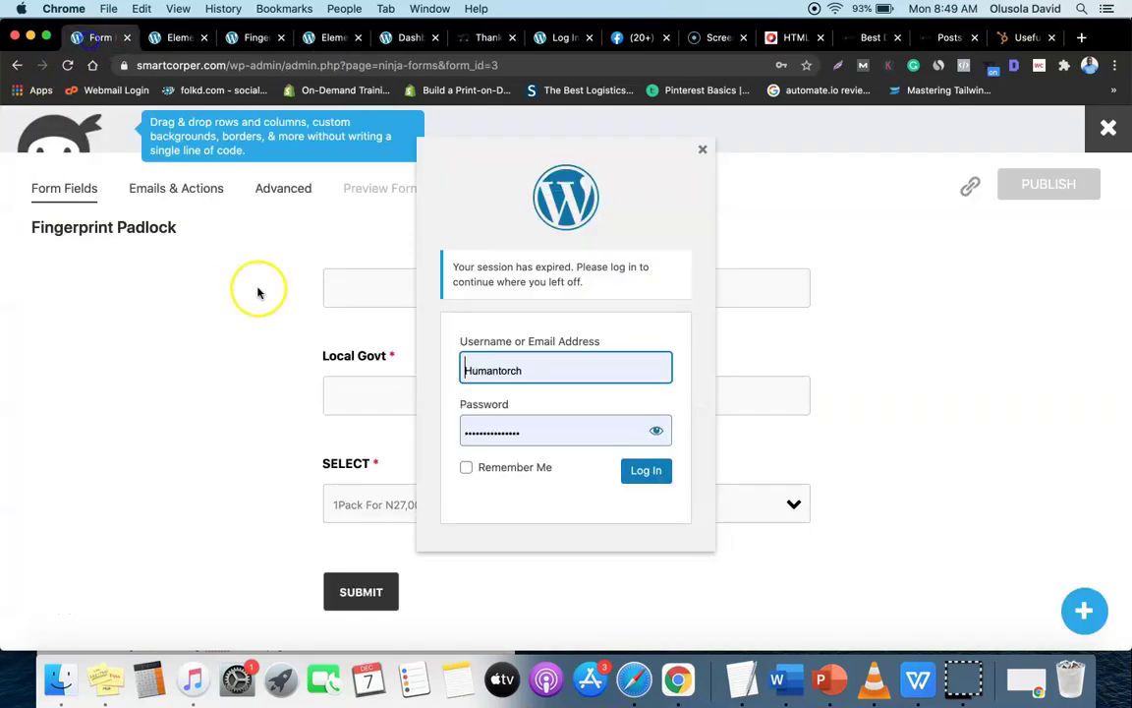
{"action": "left_click", "coordinate": [703, 148]}
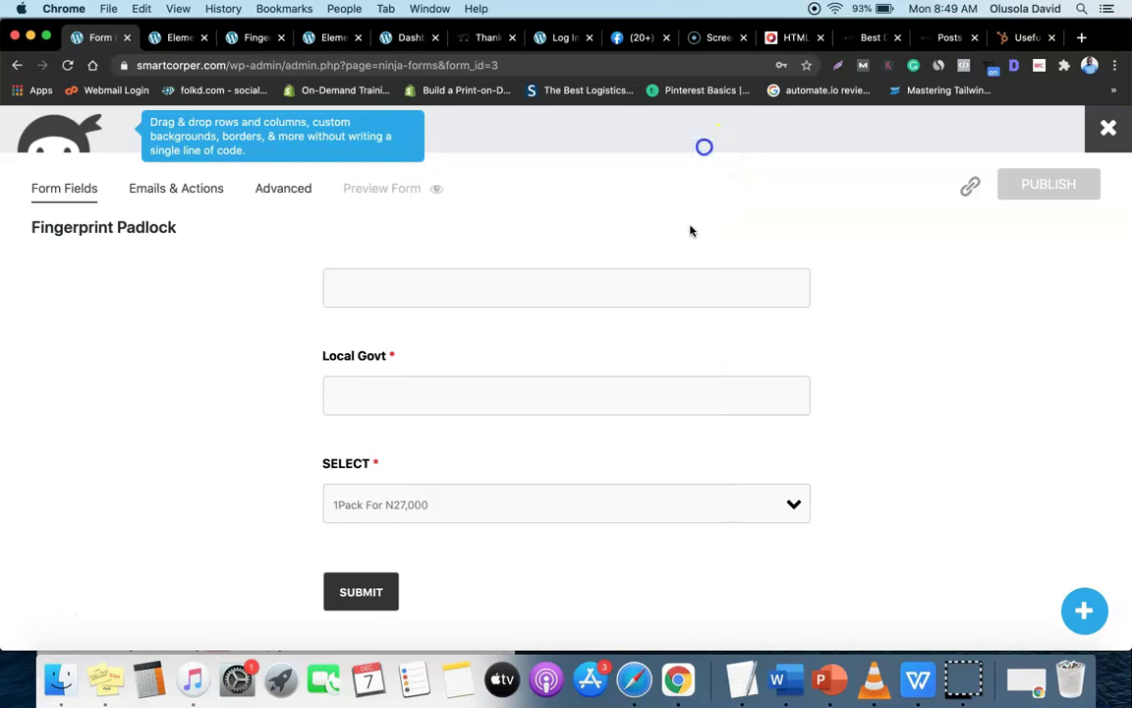
{"action": "scroll", "coordinate": [452, 452], "scroll_direction": "up", "scroll_amount": 5}
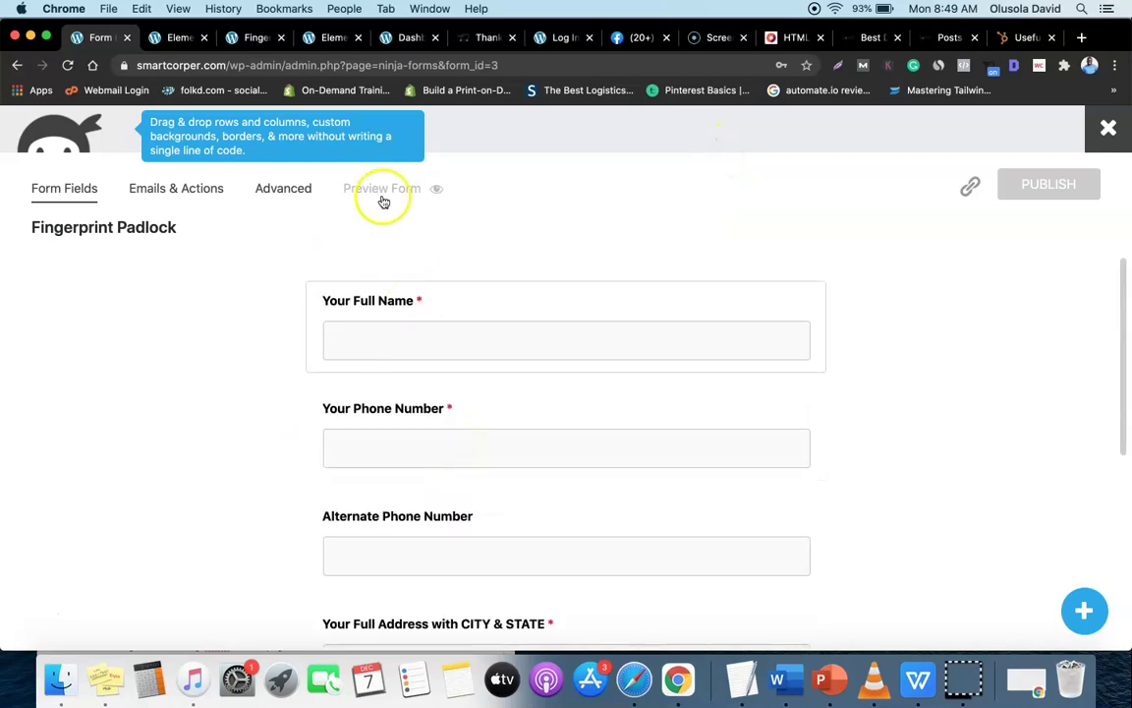
{"action": "left_click", "coordinate": [324, 38]}
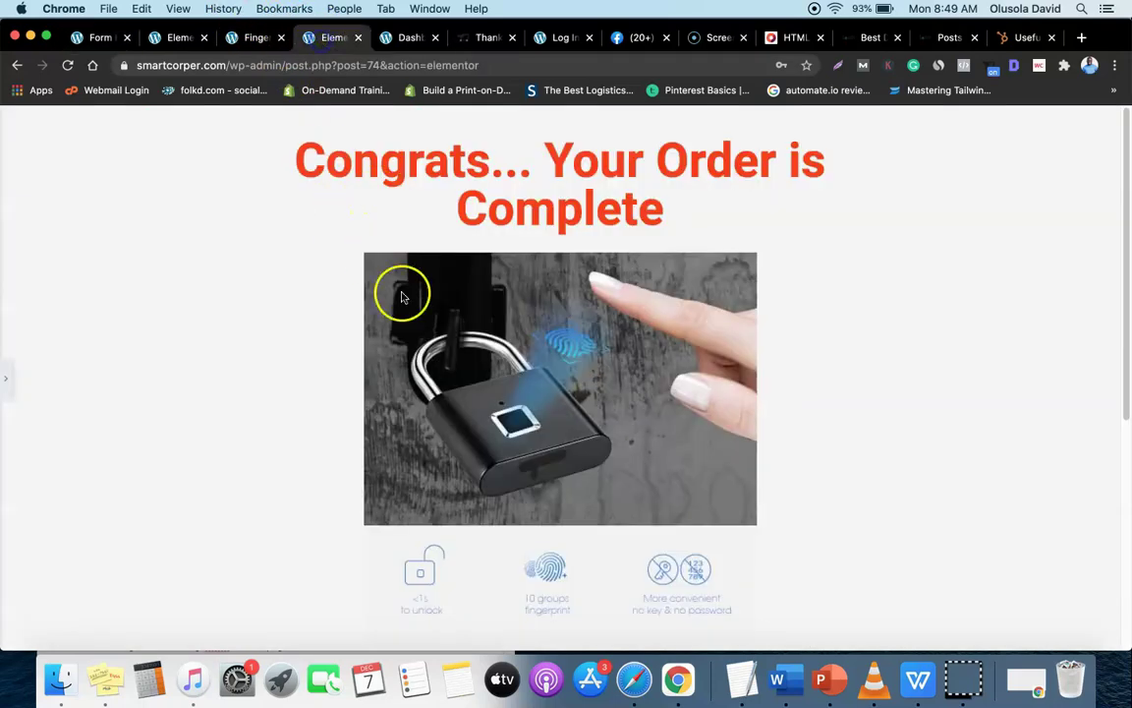
{"action": "left_click", "coordinate": [91, 39]}
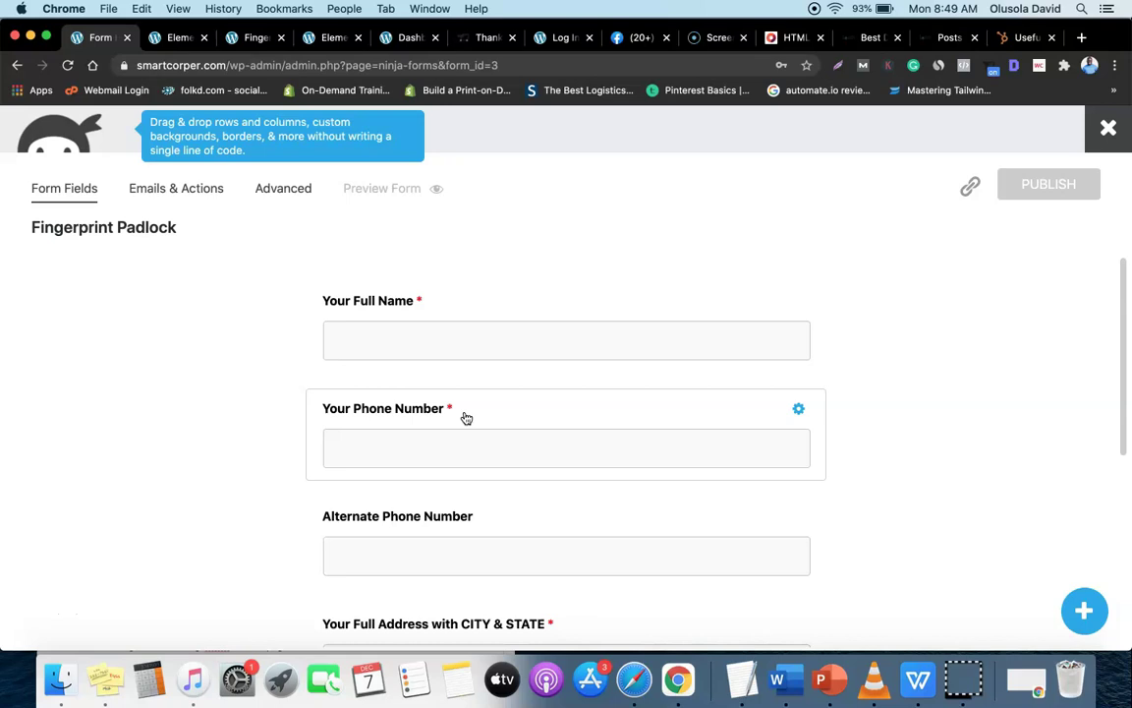
{"action": "left_click", "coordinate": [332, 38]}
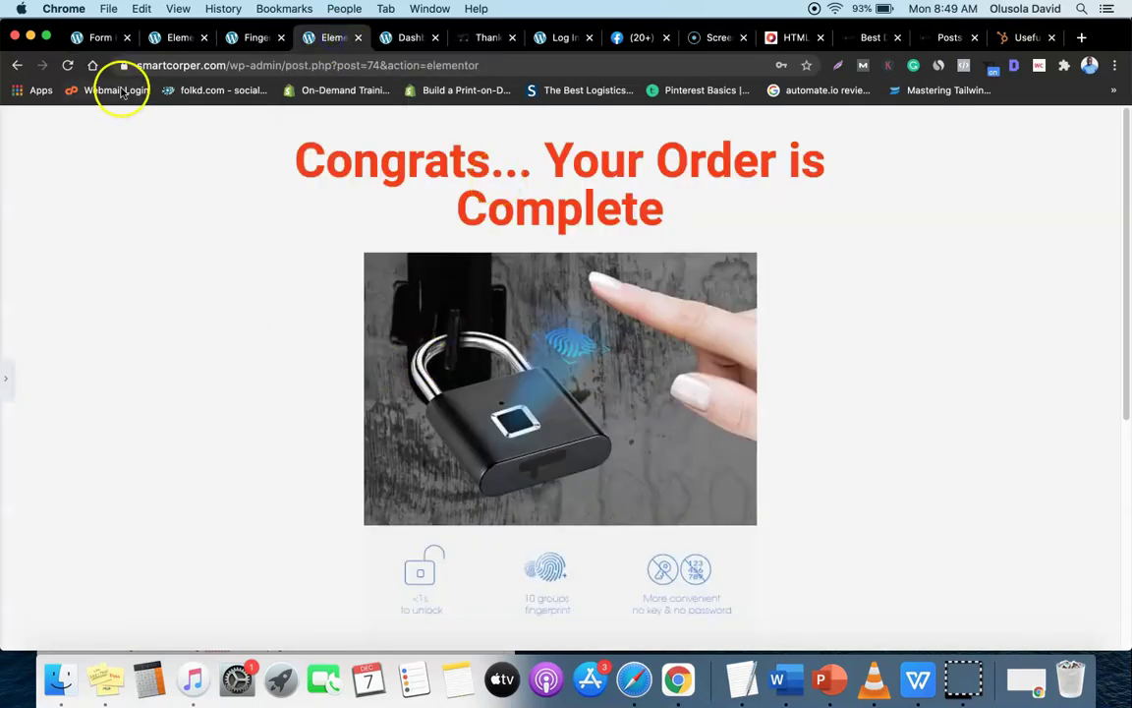
{"action": "left_click", "coordinate": [98, 38]}
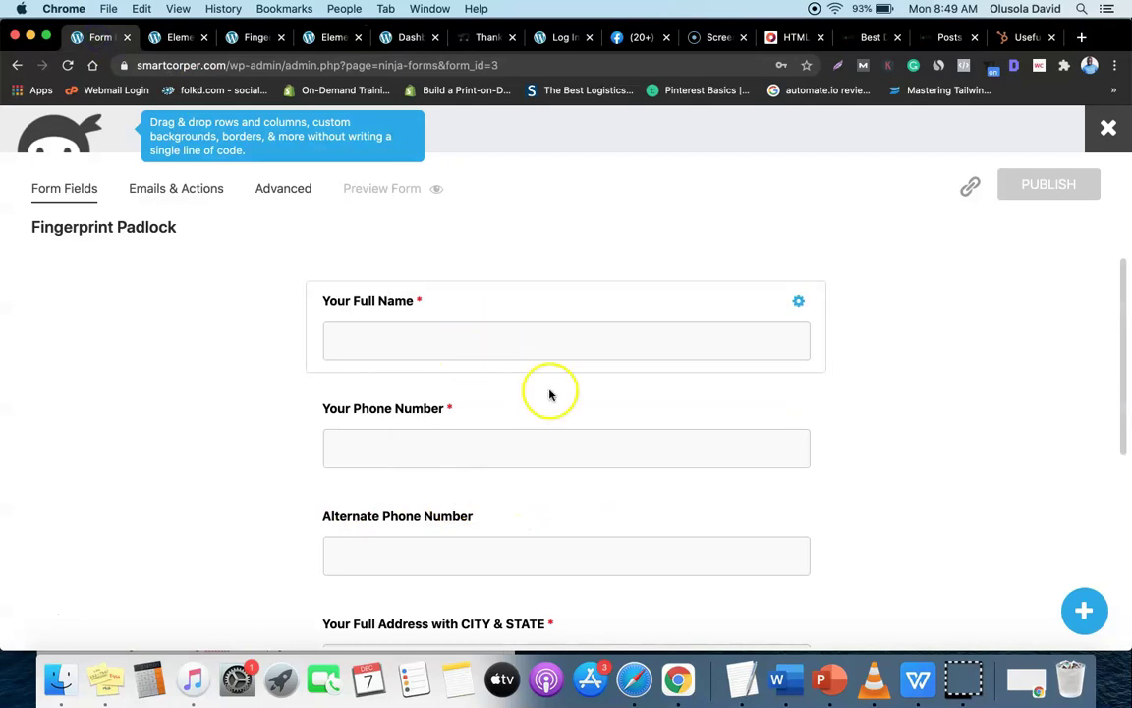
- Examine the order form on the Fingerprint Padlock sales page preview and the thank-you page that follows it
{"action": "left_click", "coordinate": [236, 37]}
{"action": "scroll", "coordinate": [513, 374], "scroll_direction": "down", "scroll_amount": 3}
{"action": "scroll", "coordinate": [808, 401], "scroll_direction": "up", "scroll_amount": 1}
{"action": "scroll", "coordinate": [569, 384], "scroll_direction": "down", "scroll_amount": 4}
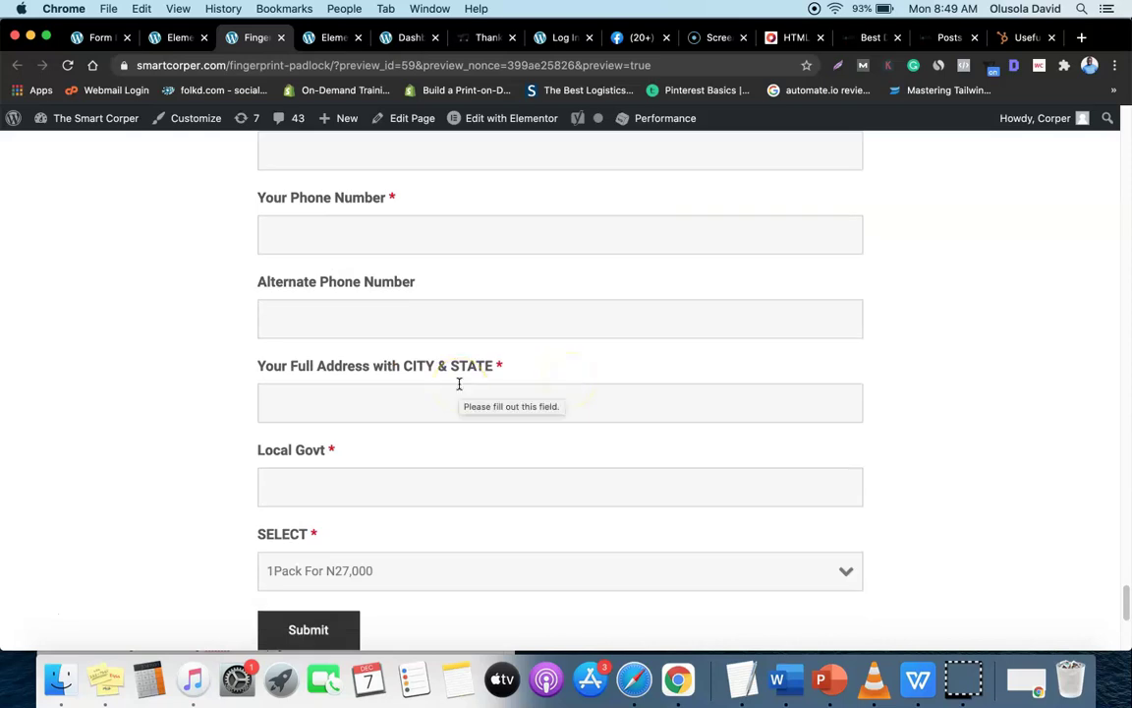
{"action": "scroll", "coordinate": [452, 364], "scroll_direction": "down", "scroll_amount": 1}
{"action": "scroll", "coordinate": [424, 238], "scroll_direction": "up", "scroll_amount": 1}
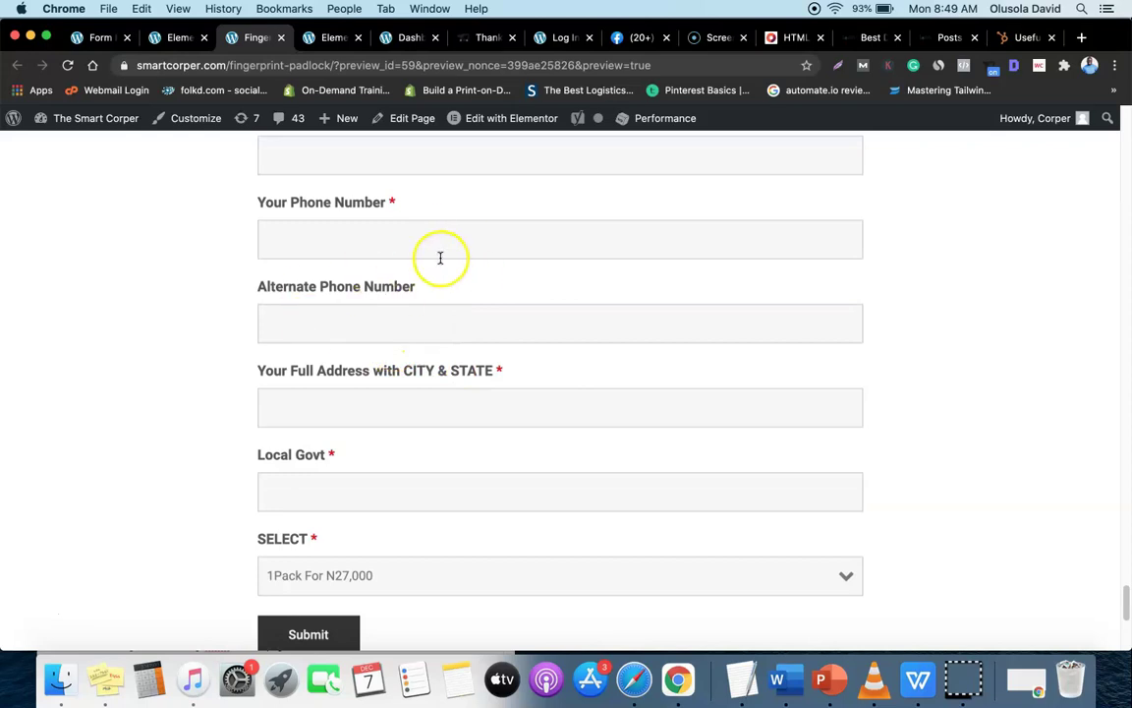
{"action": "scroll", "coordinate": [420, 197], "scroll_direction": "up", "scroll_amount": 1}
{"action": "scroll", "coordinate": [429, 313], "scroll_direction": "down", "scroll_amount": 1}
{"action": "scroll", "coordinate": [432, 315], "scroll_direction": "up", "scroll_amount": 10}
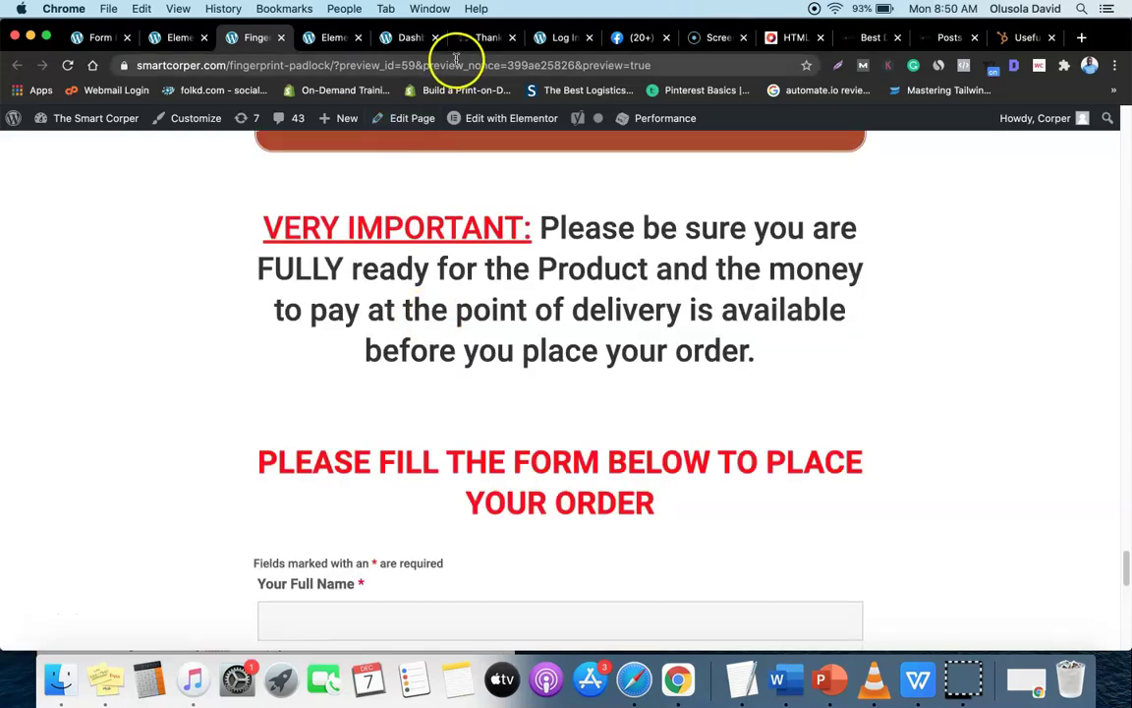
{"action": "left_click", "coordinate": [321, 44]}
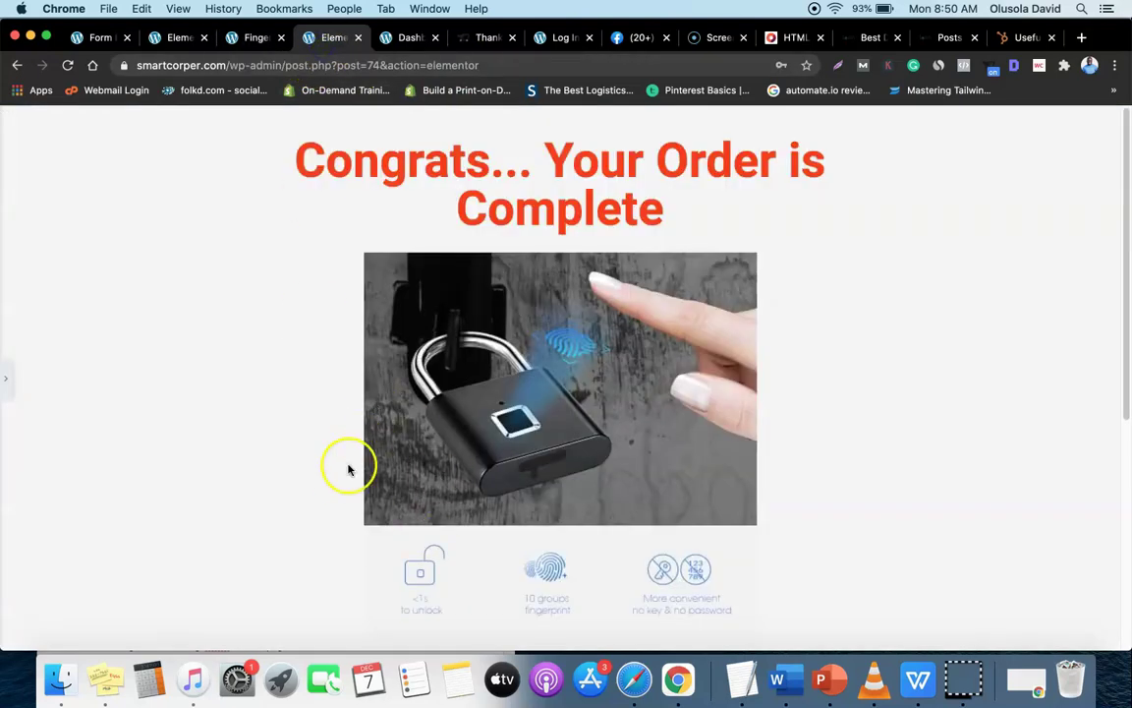
{"action": "scroll", "coordinate": [379, 388], "scroll_direction": "down", "scroll_amount": 2}
{"action": "scroll", "coordinate": [390, 394], "scroll_direction": "up", "scroll_amount": 2}
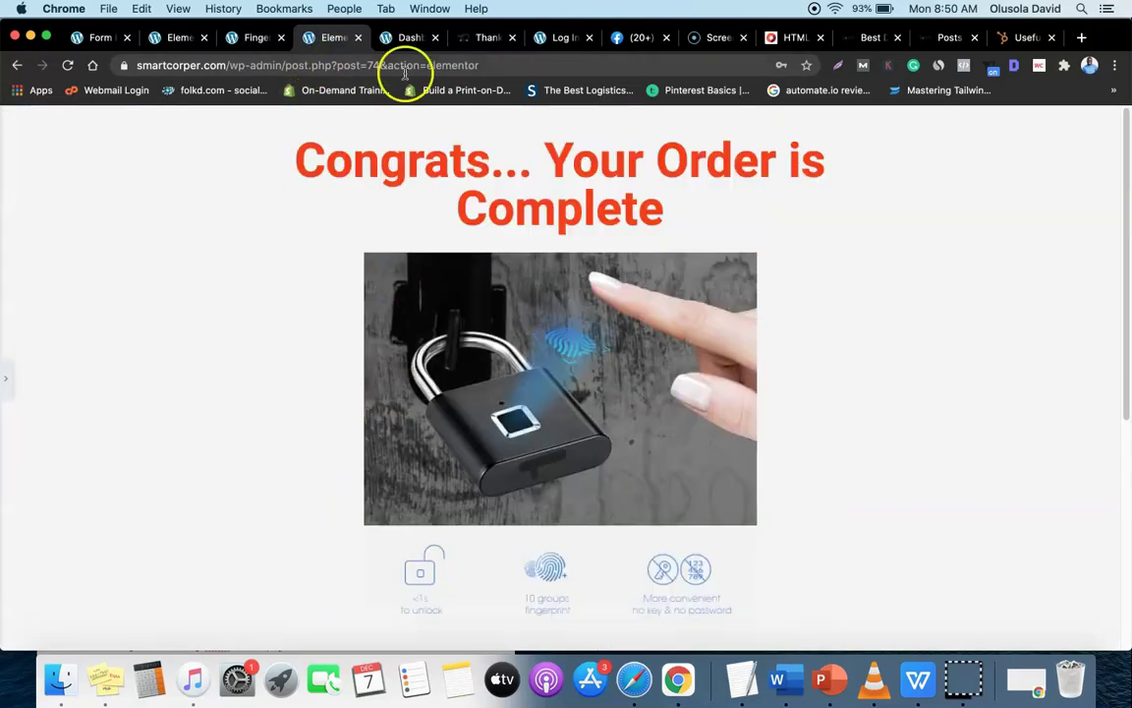
- From the WordPress dashboard, start adding a new page in a separate browser tab and switch to it
{"action": "left_click", "coordinate": [404, 37]}
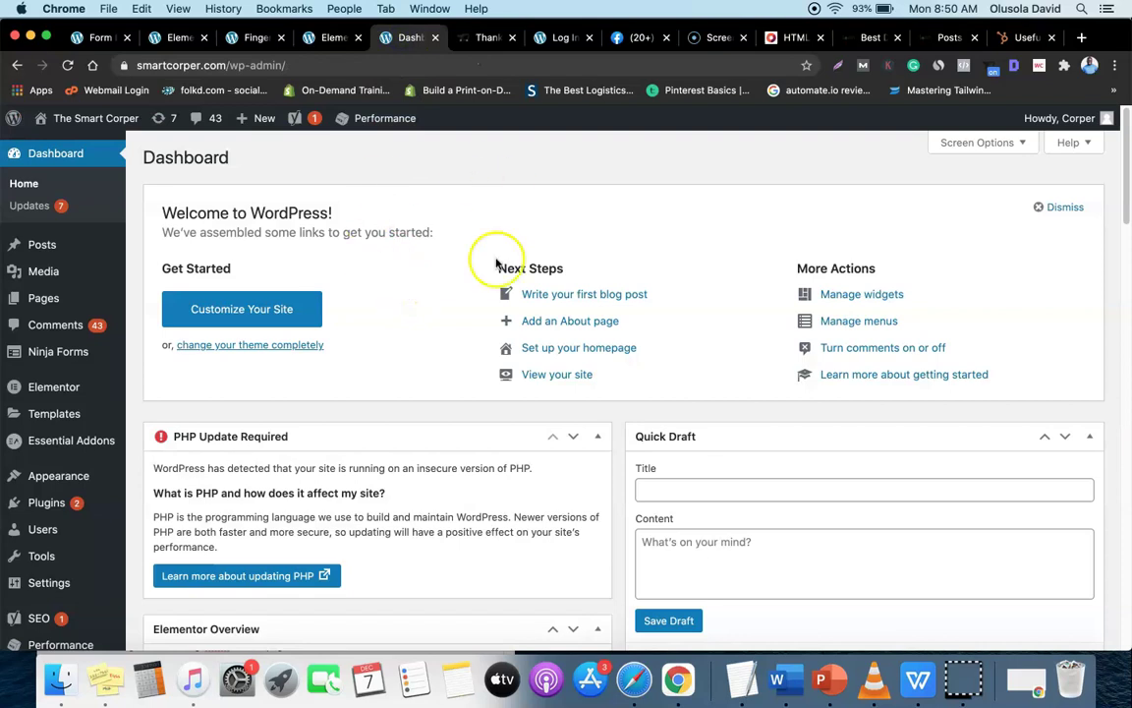
{"action": "scroll", "coordinate": [398, 379], "scroll_direction": "down", "scroll_amount": 4}
{"action": "scroll", "coordinate": [413, 349], "scroll_direction": "up", "scroll_amount": 4}
{"action": "mouse_move", "coordinate": [29, 297]}
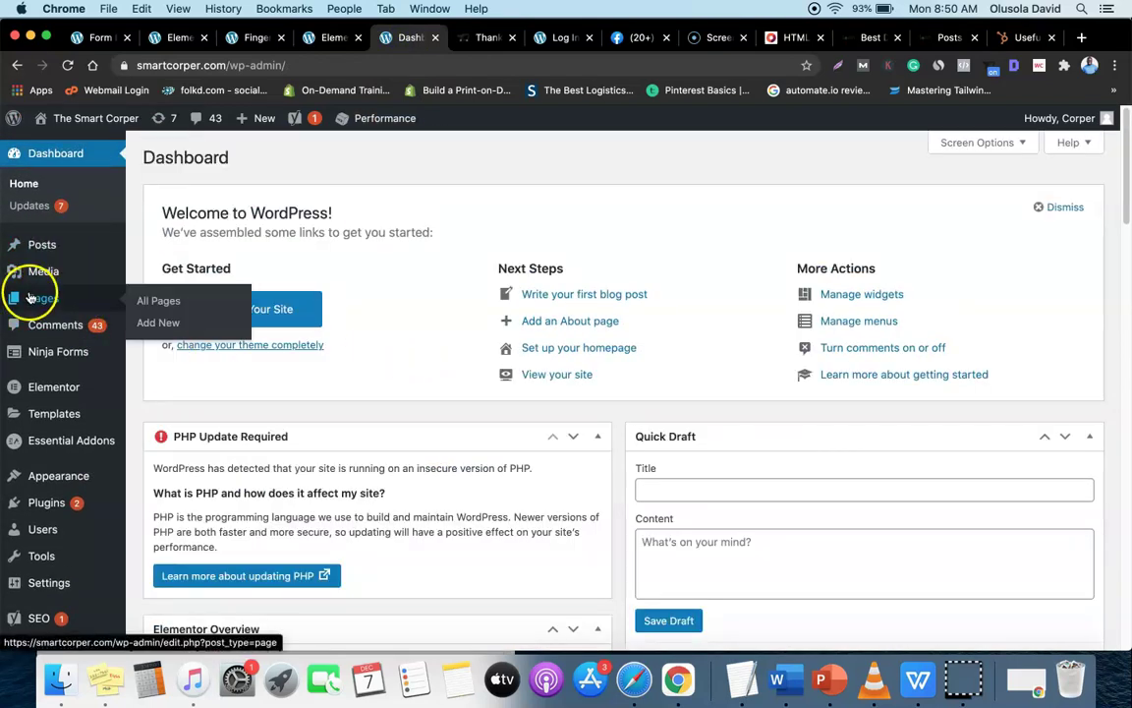
{"action": "right_click", "coordinate": [148, 323]}
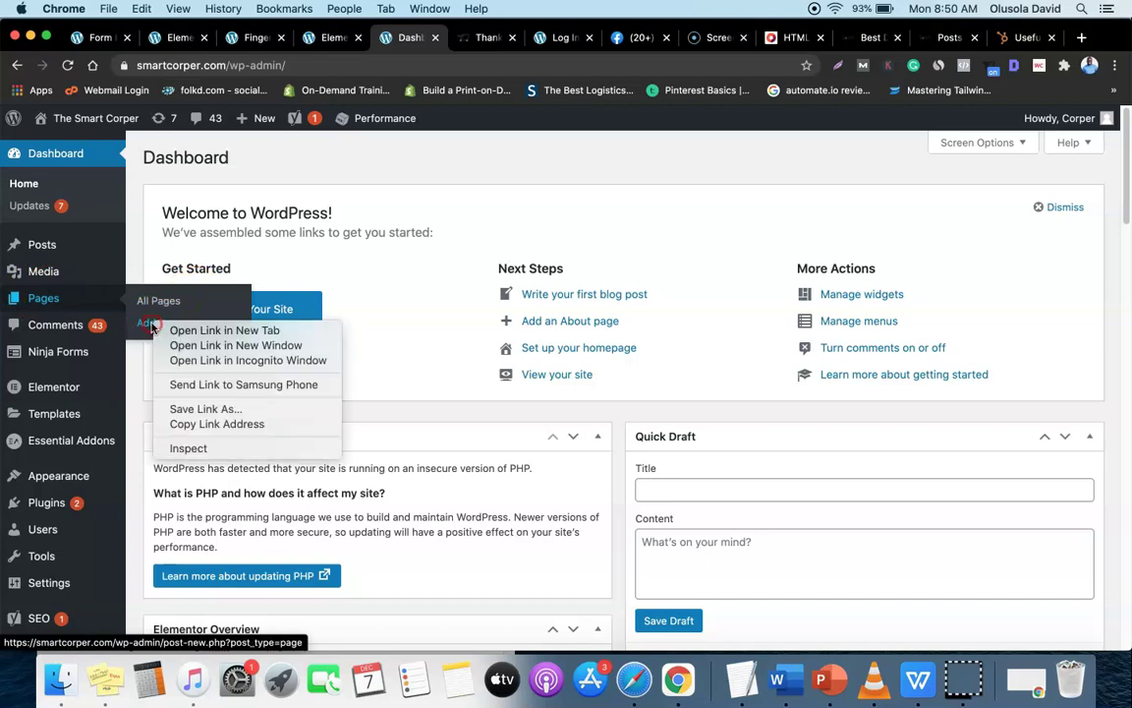
{"action": "left_click", "coordinate": [172, 330]}
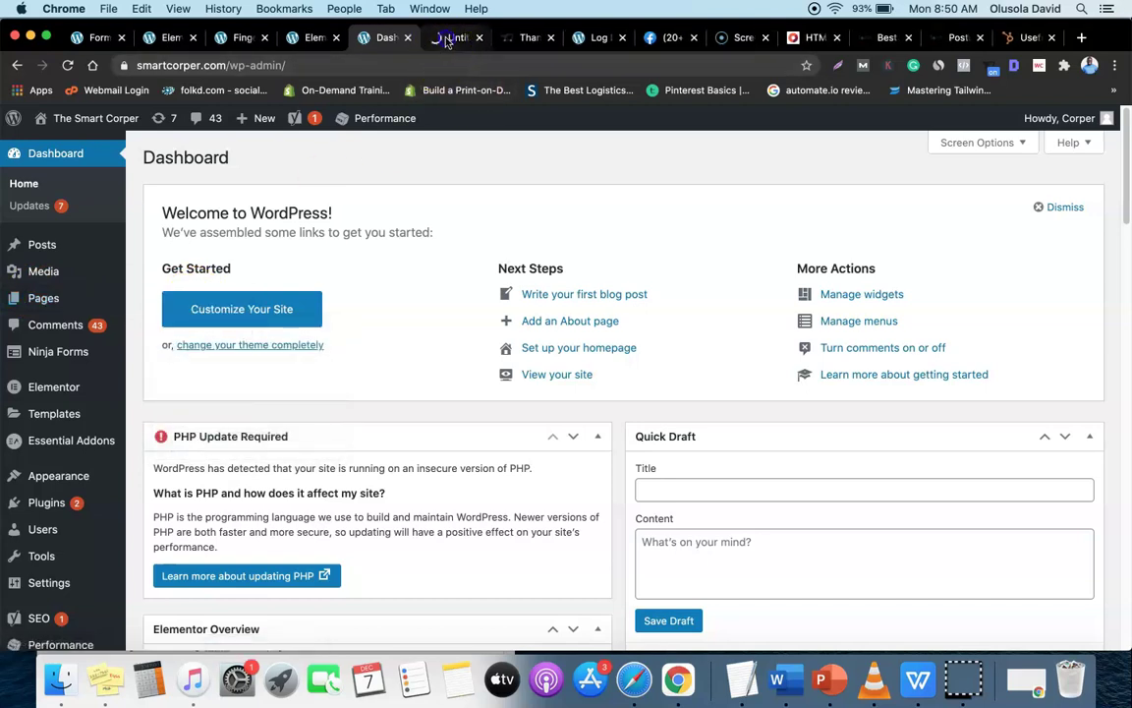
{"action": "left_click", "coordinate": [447, 39]}
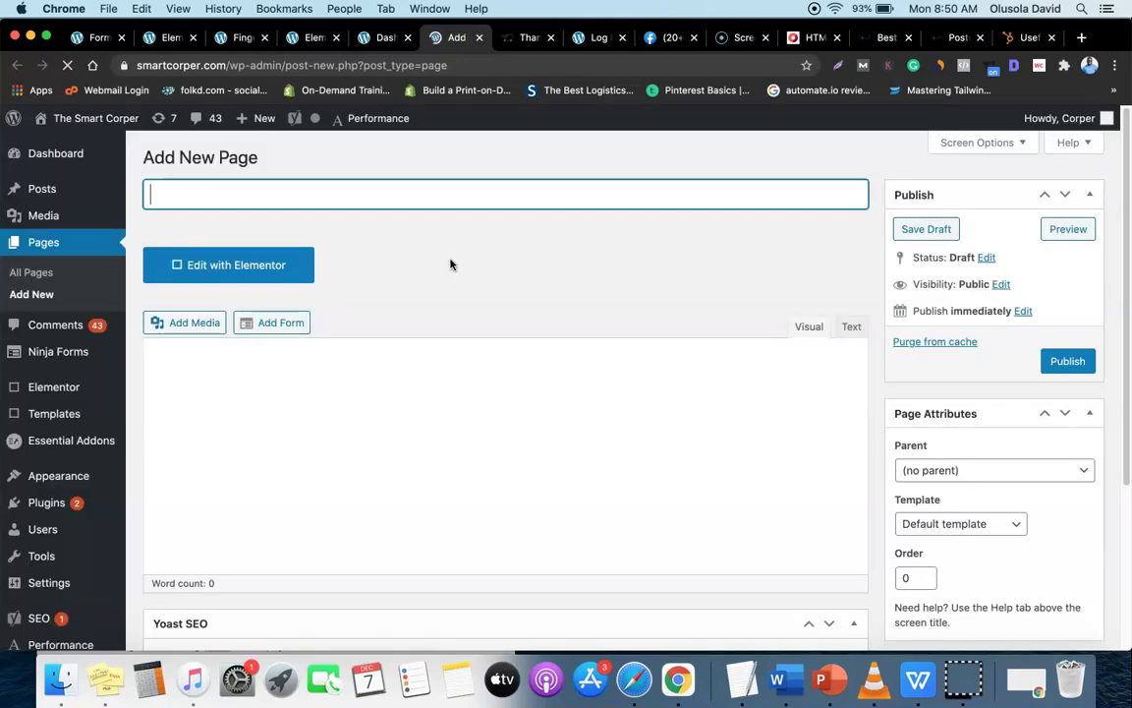
- Title the new page "Thank You Page For Fingerprint Padlock" and open it for editing with Elementor
{"action": "left_click", "coordinate": [455, 205]}
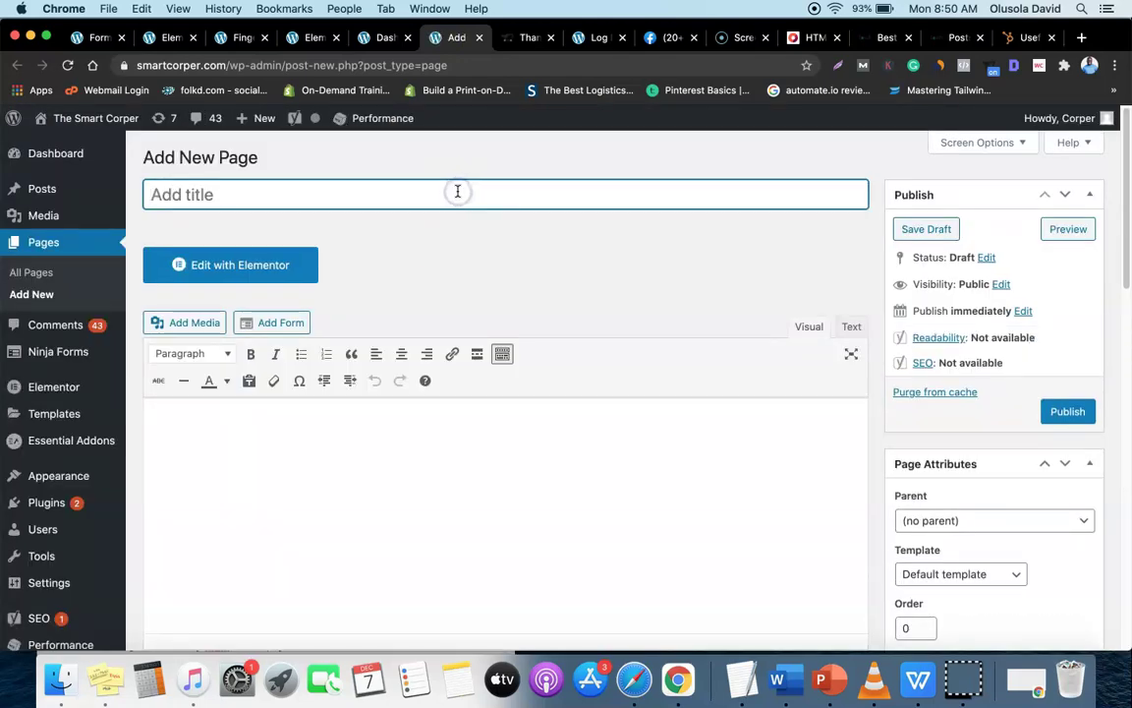
{"action": "type", "text": "T"}
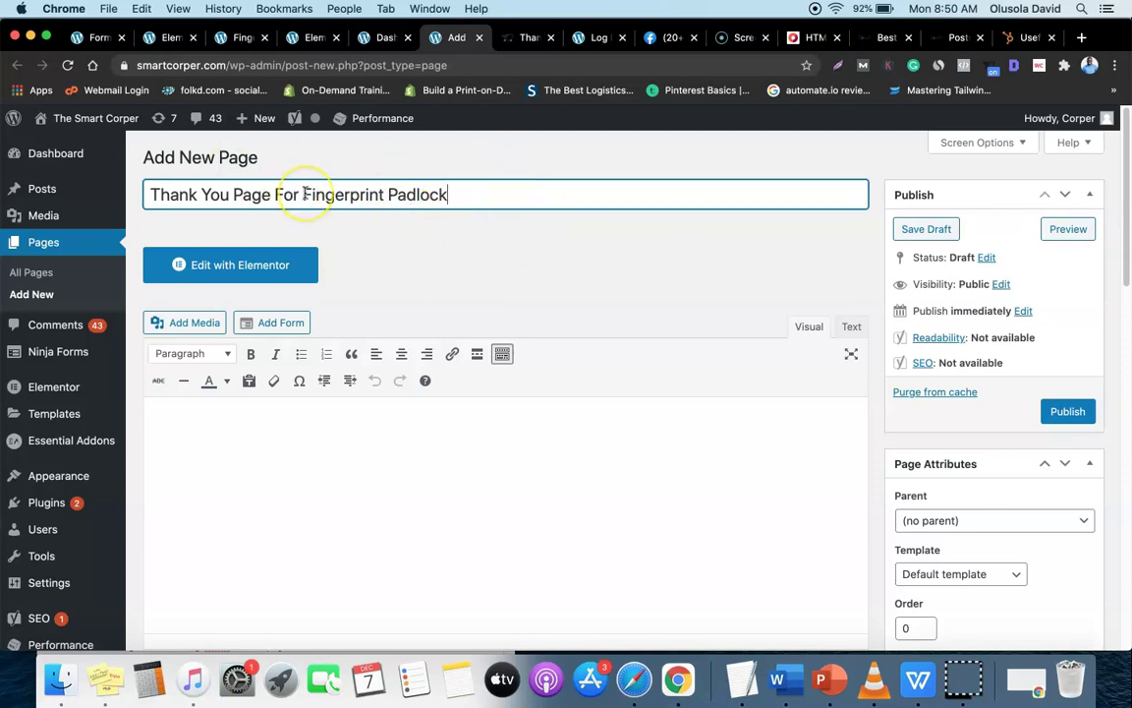
{"action": "left_click", "coordinate": [376, 218]}
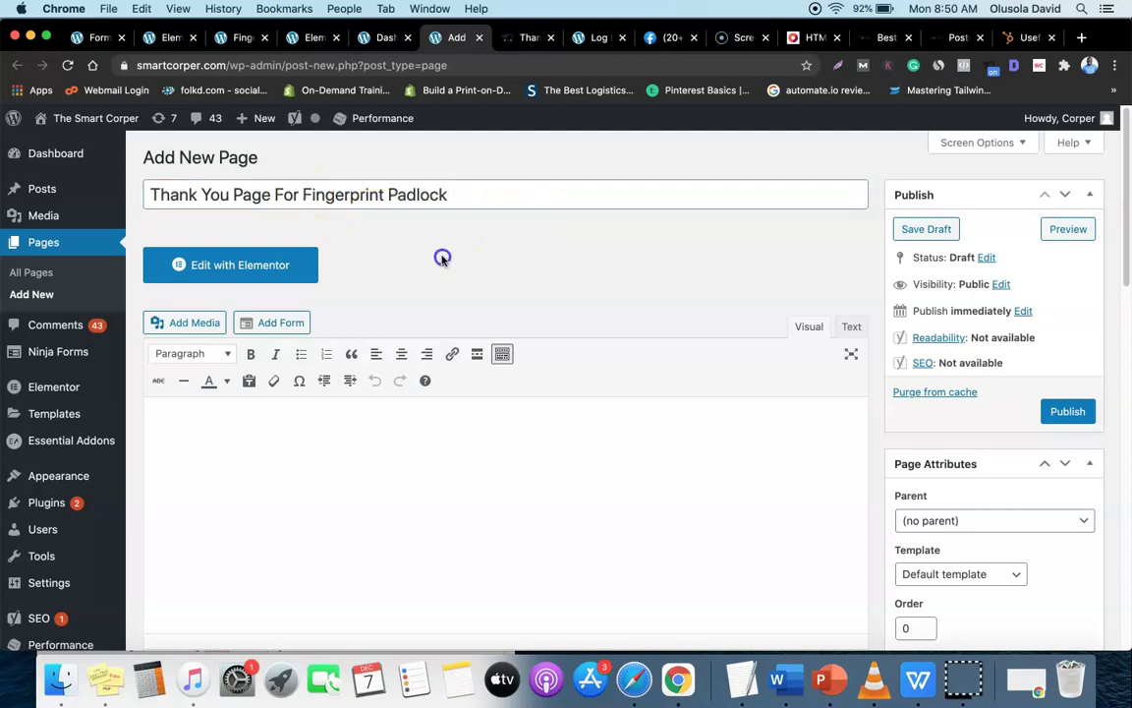
{"action": "scroll", "coordinate": [471, 226], "scroll_direction": "down", "scroll_amount": 2}
{"action": "scroll", "coordinate": [374, 241], "scroll_direction": "up", "scroll_amount": 2}
{"action": "left_click", "coordinate": [236, 267]}
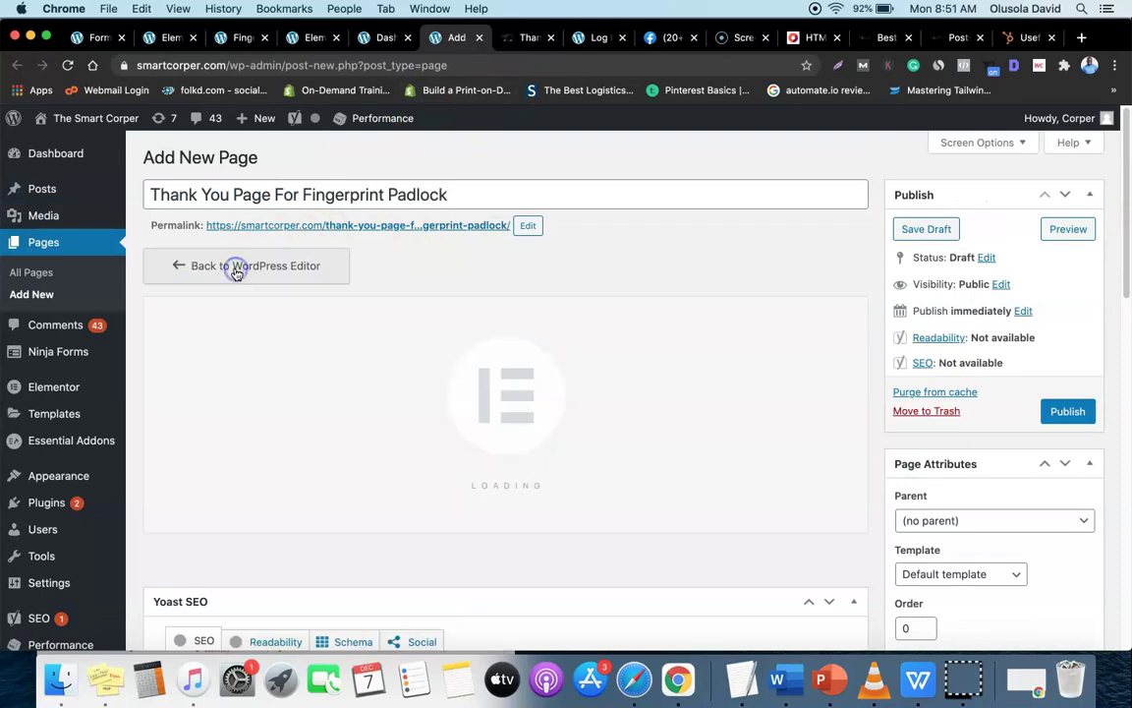
- Read through the example thank-you page from its congratulations heading down to the delivery and enquiry text
{"action": "left_click", "coordinate": [301, 38]}
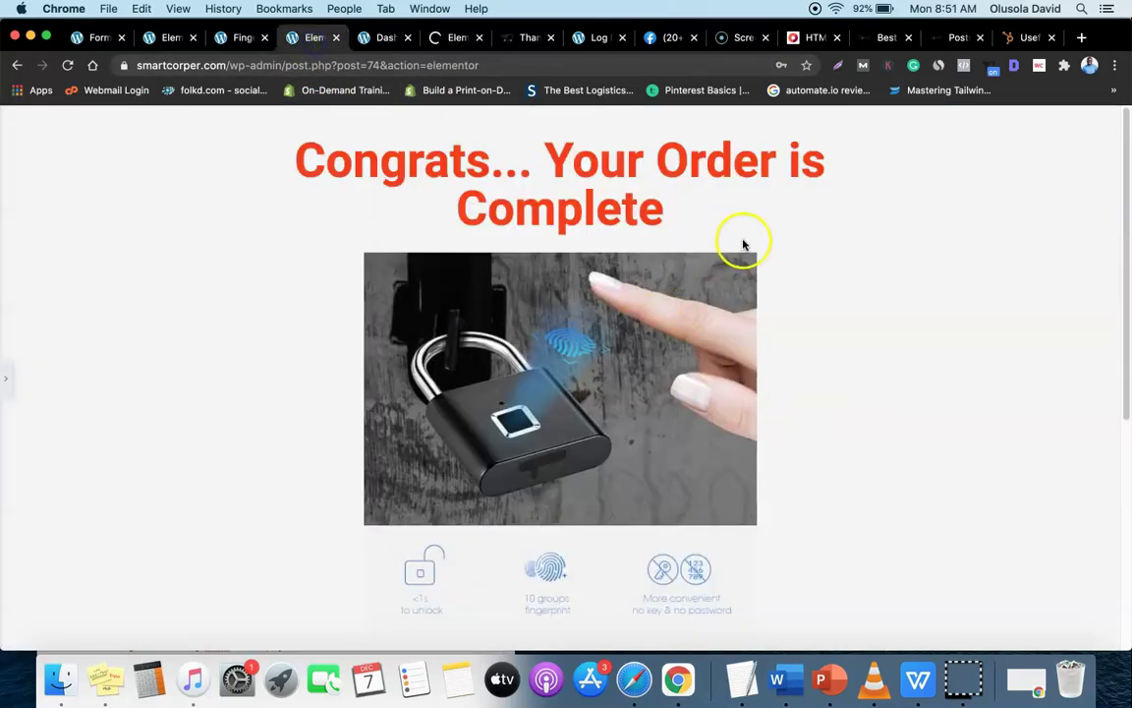
{"action": "scroll", "coordinate": [728, 339], "scroll_direction": "down", "scroll_amount": 1}
{"action": "scroll", "coordinate": [762, 373], "scroll_direction": "up", "scroll_amount": 1}
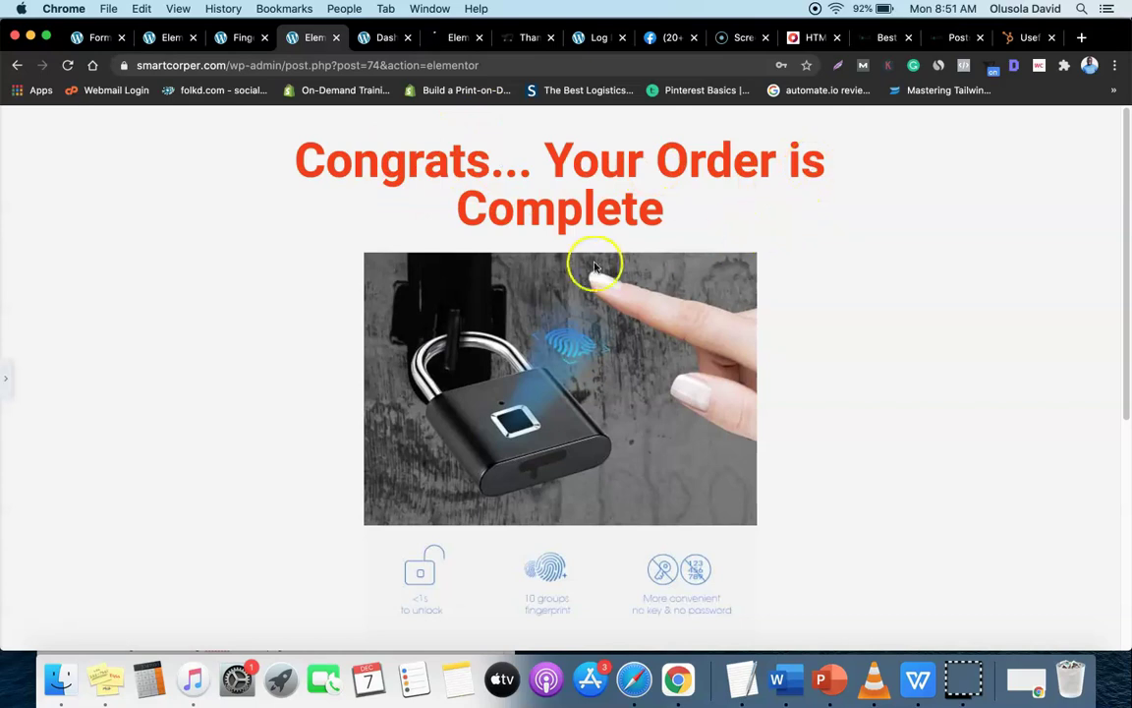
{"action": "scroll", "coordinate": [601, 262], "scroll_direction": "down", "scroll_amount": 8}
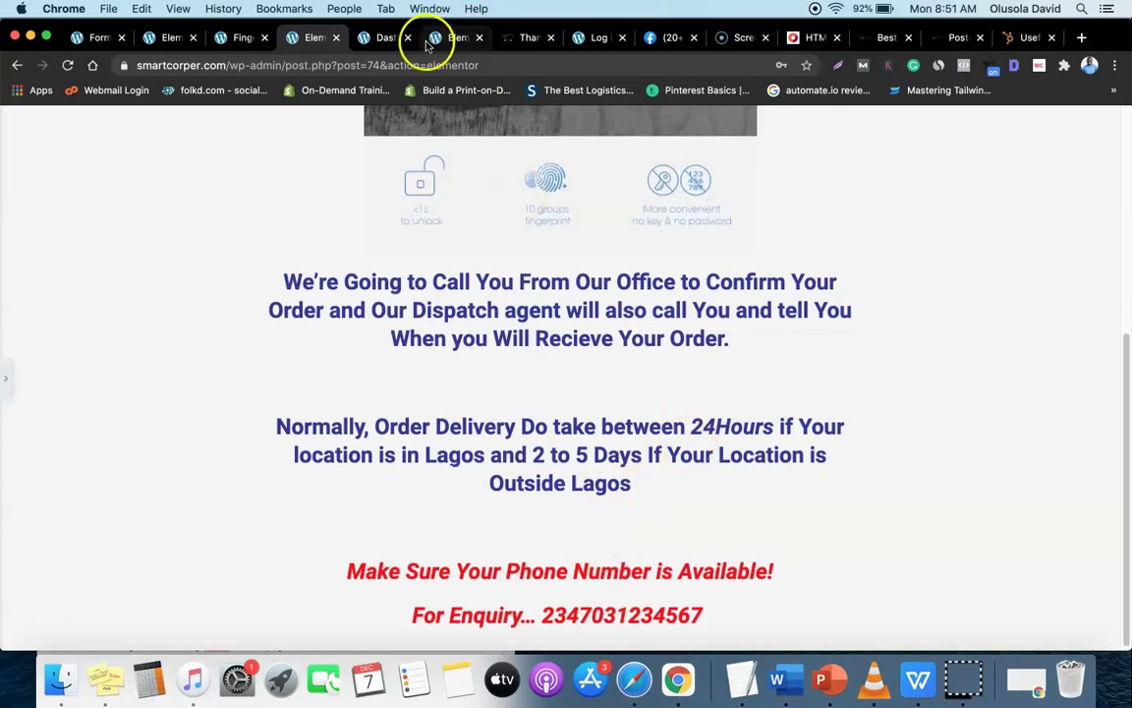
- In the new thank-you page's Elementor settings, set the page layout to Elementor Canvas
{"action": "left_click", "coordinate": [387, 40]}
{"action": "left_click", "coordinate": [434, 38]}
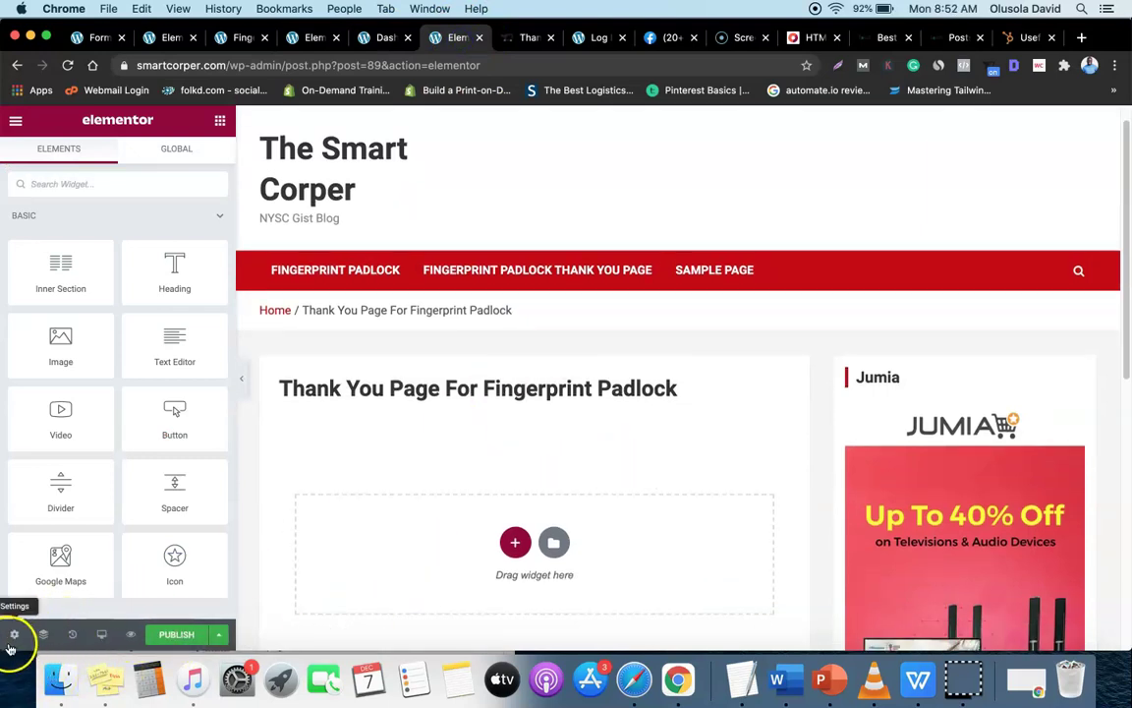
{"action": "left_click", "coordinate": [13, 637]}
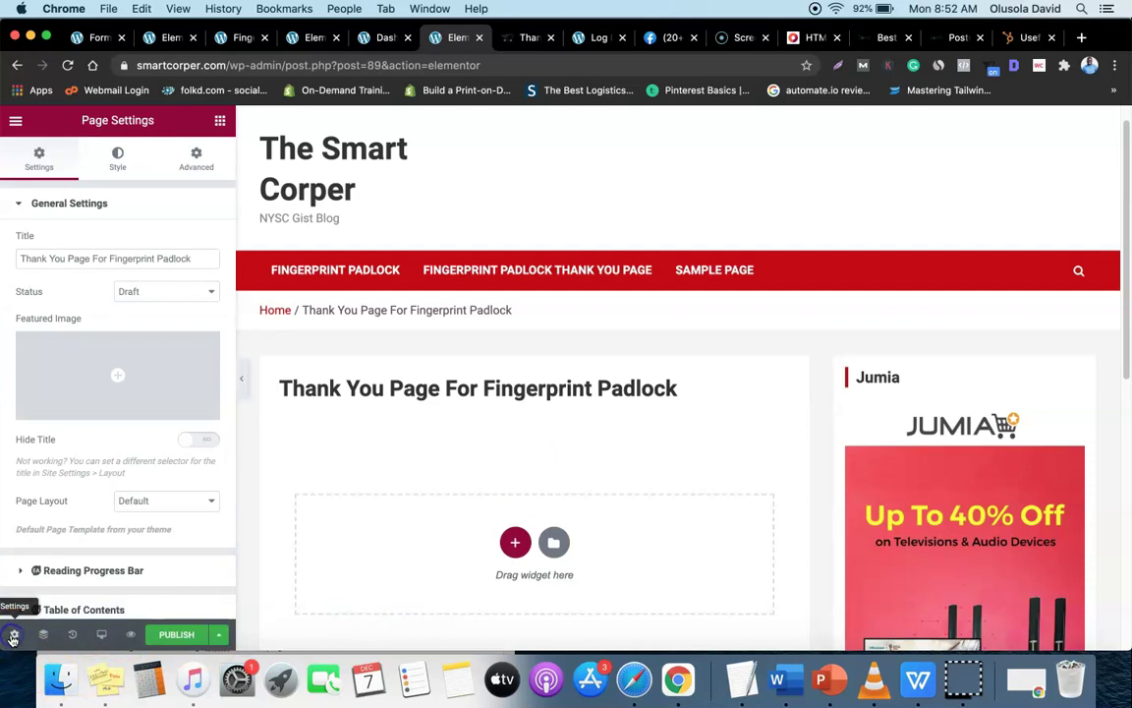
{"action": "left_click", "coordinate": [177, 502]}
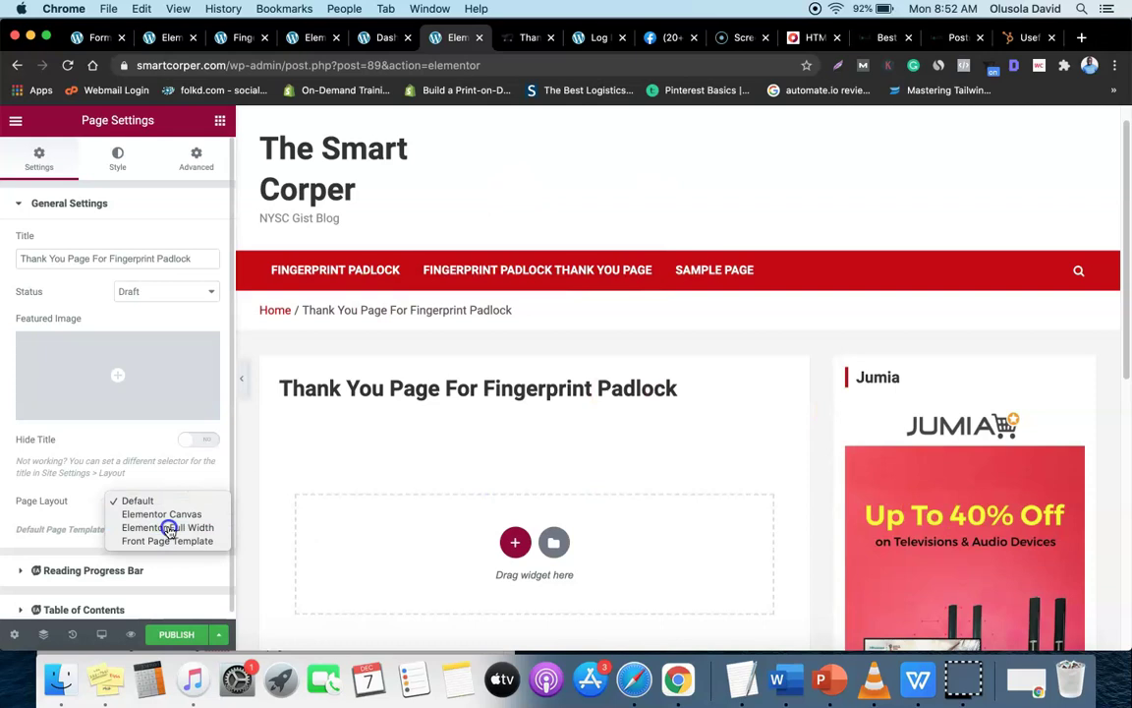
{"action": "left_click", "coordinate": [169, 527]}
{"action": "left_click", "coordinate": [169, 502]}
{"action": "left_click", "coordinate": [164, 485]}
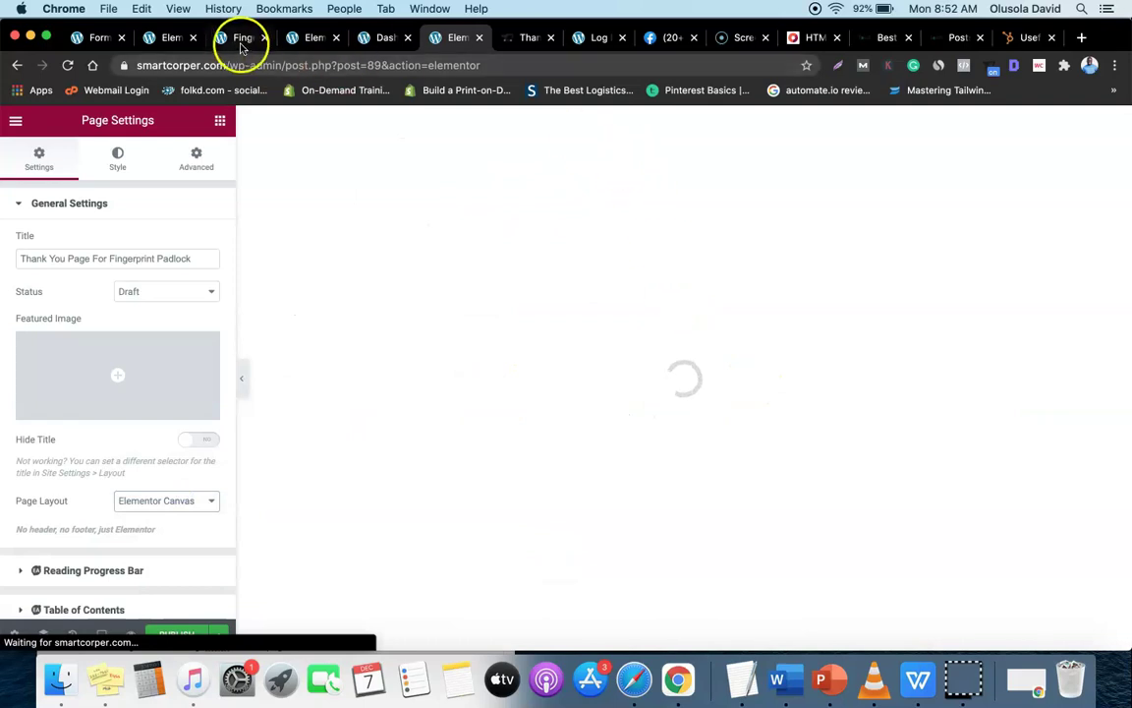
- Check the order of the heading, product image and text blocks on the example thank-you page
{"action": "left_click", "coordinate": [309, 37]}
{"action": "scroll", "coordinate": [625, 322], "scroll_direction": "up", "scroll_amount": 5}
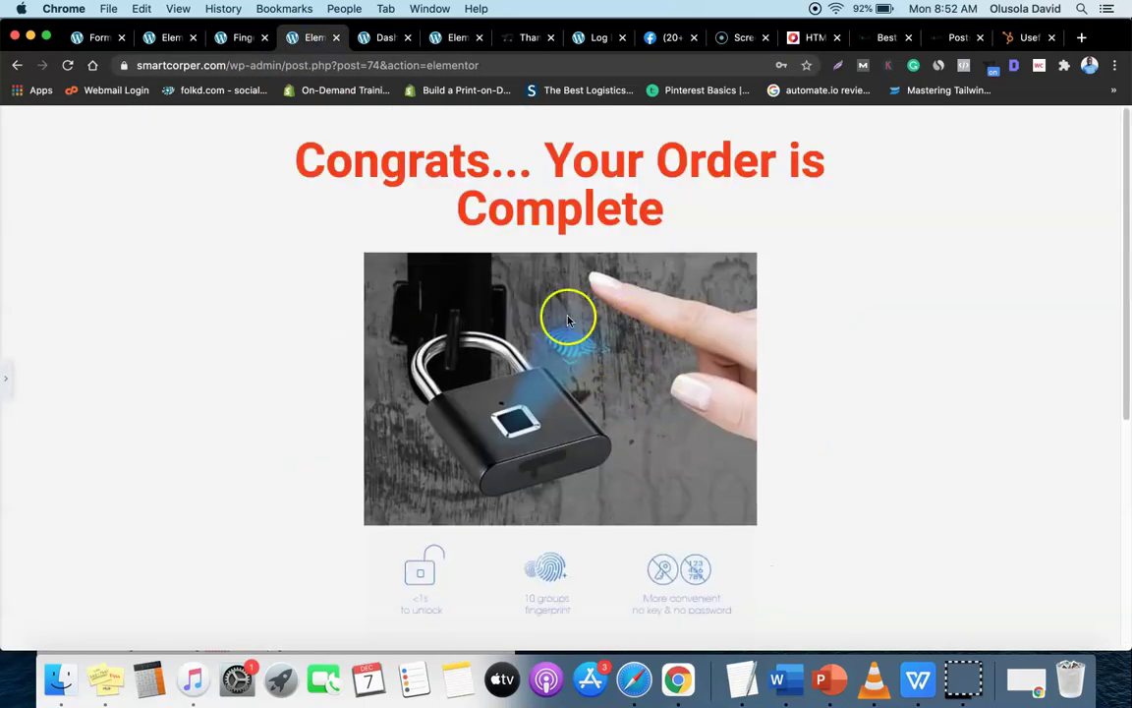
{"action": "scroll", "coordinate": [532, 447], "scroll_direction": "down", "scroll_amount": 5}
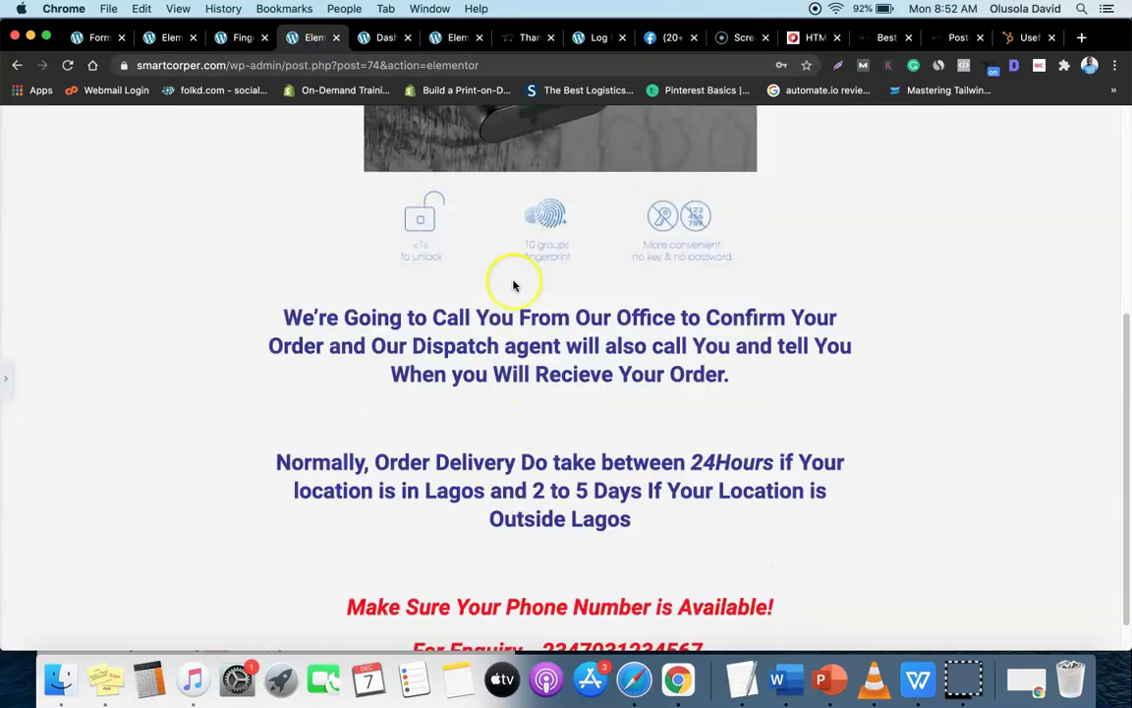
{"action": "scroll", "coordinate": [450, 462], "scroll_direction": "down", "scroll_amount": 1}
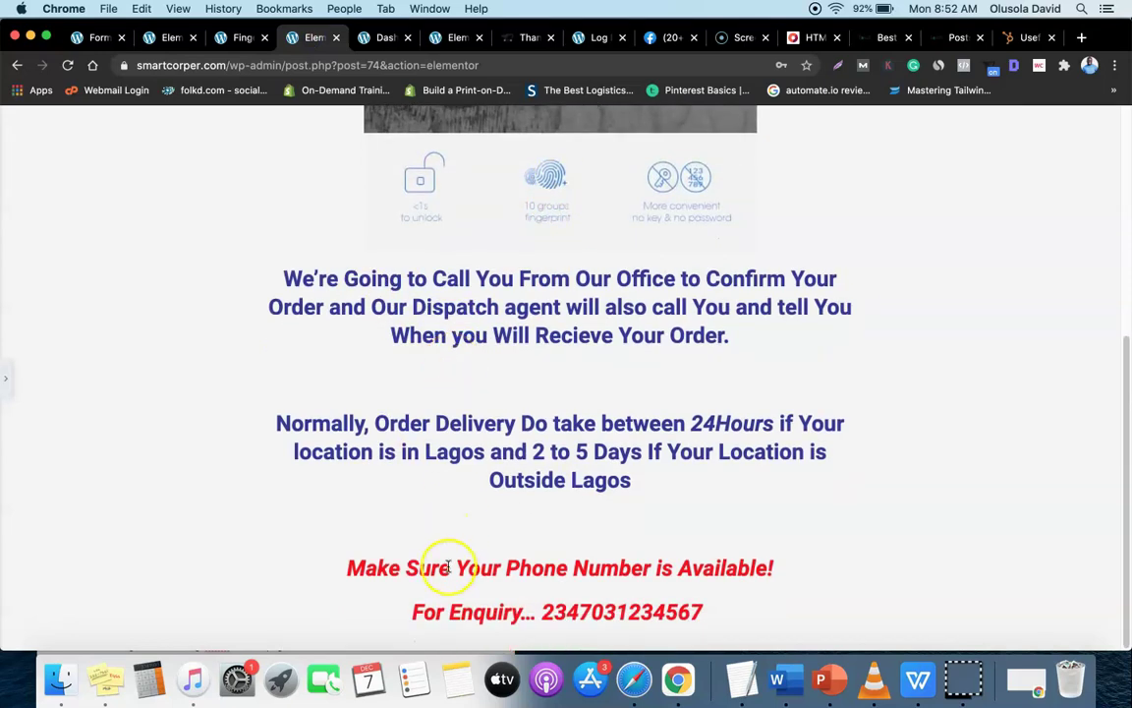
{"action": "scroll", "coordinate": [654, 614], "scroll_direction": "up", "scroll_amount": 5}
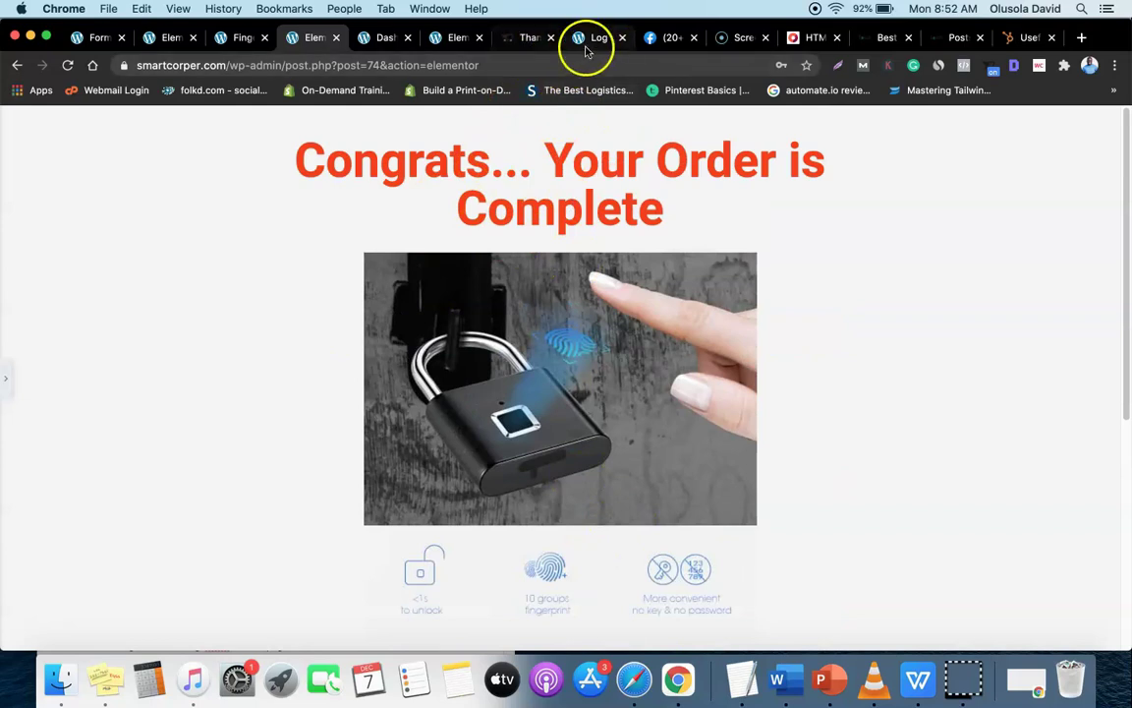
- Add a single-column section to the blank thank-you page and bring back the list of Elementor widgets
{"action": "left_click", "coordinate": [452, 37]}
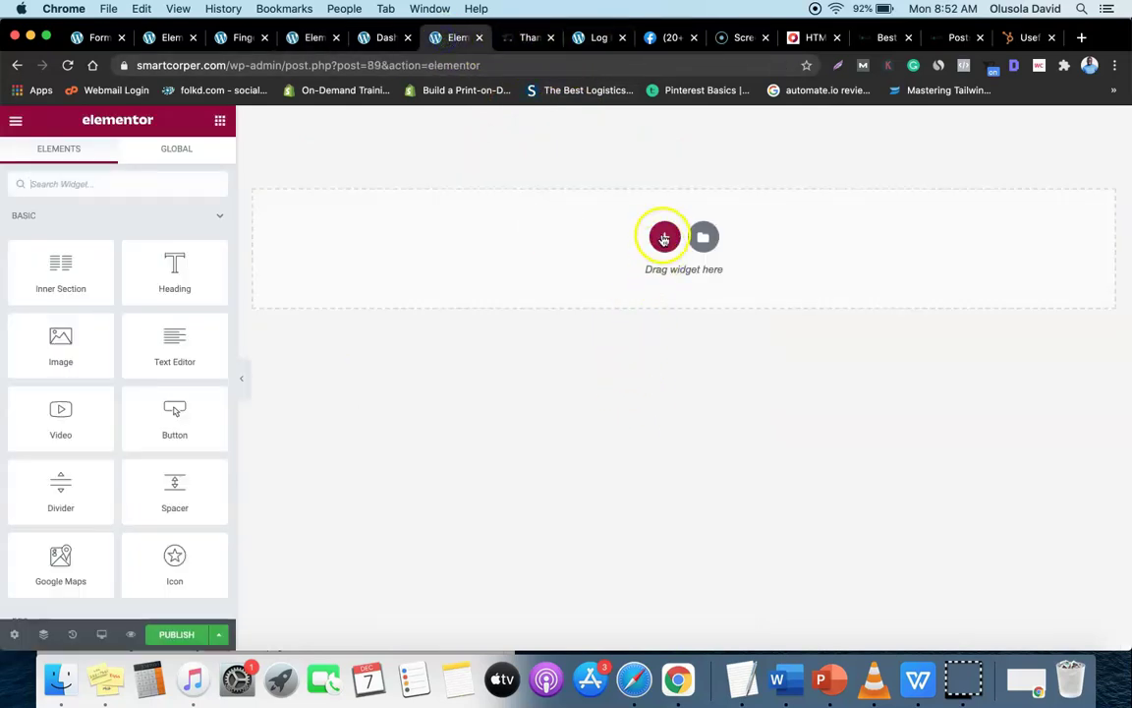
{"action": "left_click", "coordinate": [665, 237]}
{"action": "left_click", "coordinate": [496, 281]}
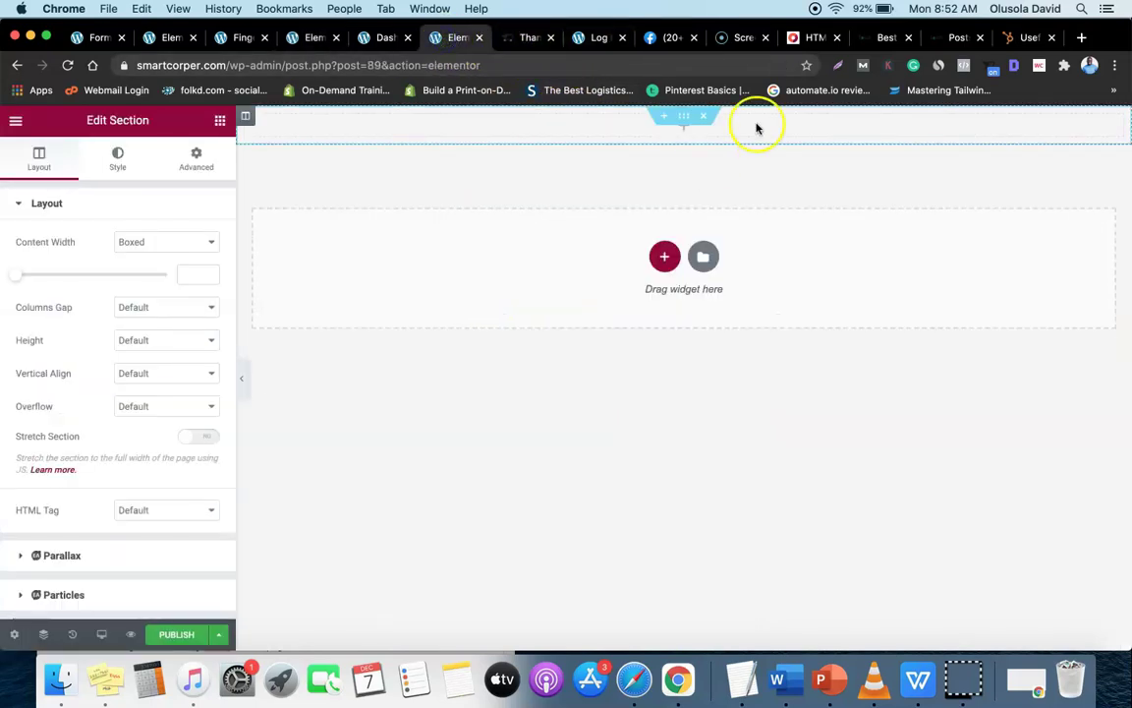
{"action": "left_click", "coordinate": [220, 120]}
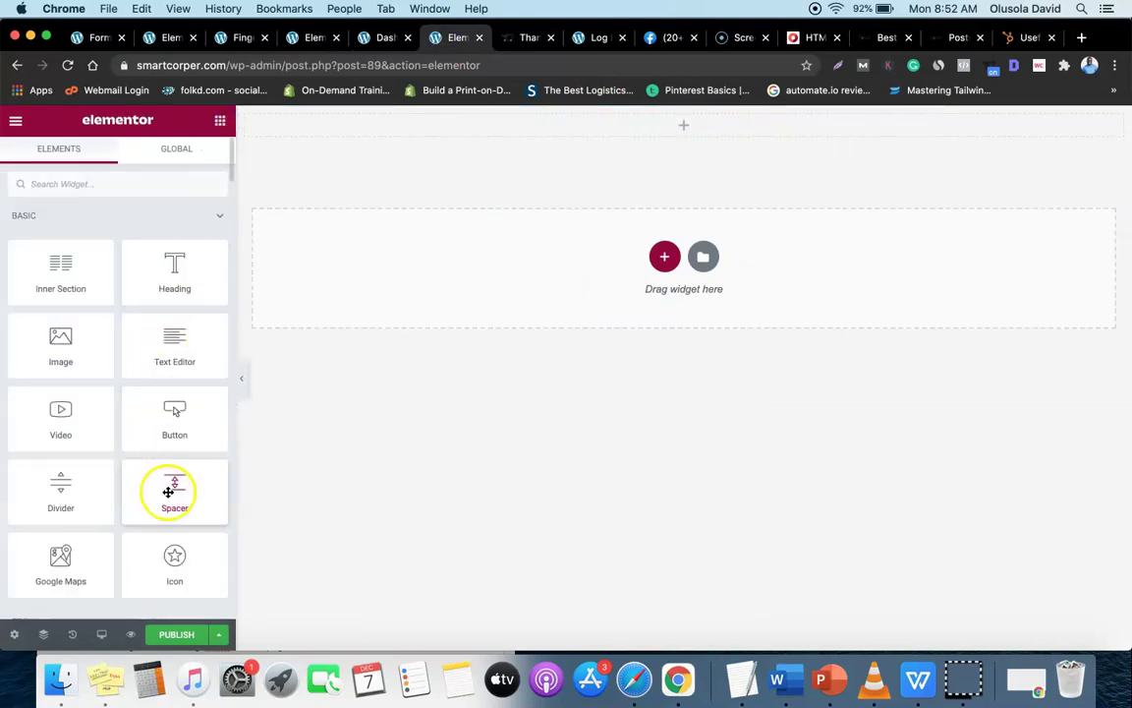
- Add a Spacer widget to the empty section and set its space to 41 px
{"action": "left_click_drag", "start_coordinate": [202, 497], "coordinate": [486, 259]}
{"action": "left_click_drag", "start_coordinate": [202, 508], "coordinate": [585, 138]}
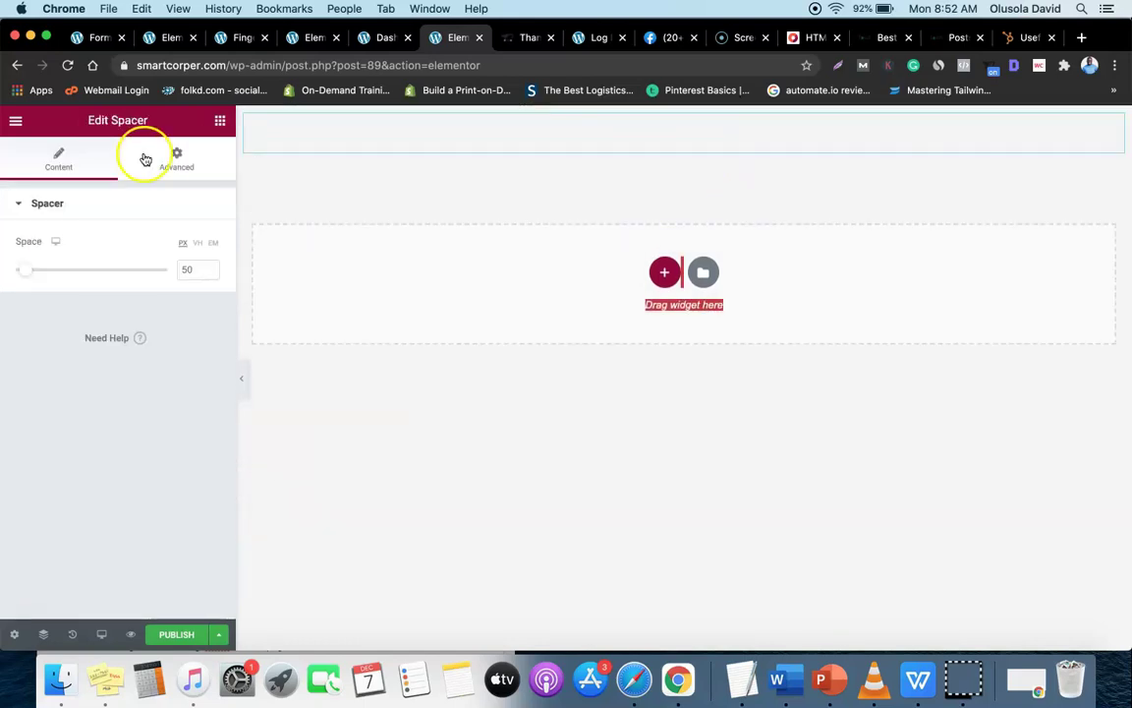
{"action": "left_click_drag", "start_coordinate": [25, 269], "coordinate": [22, 272]}
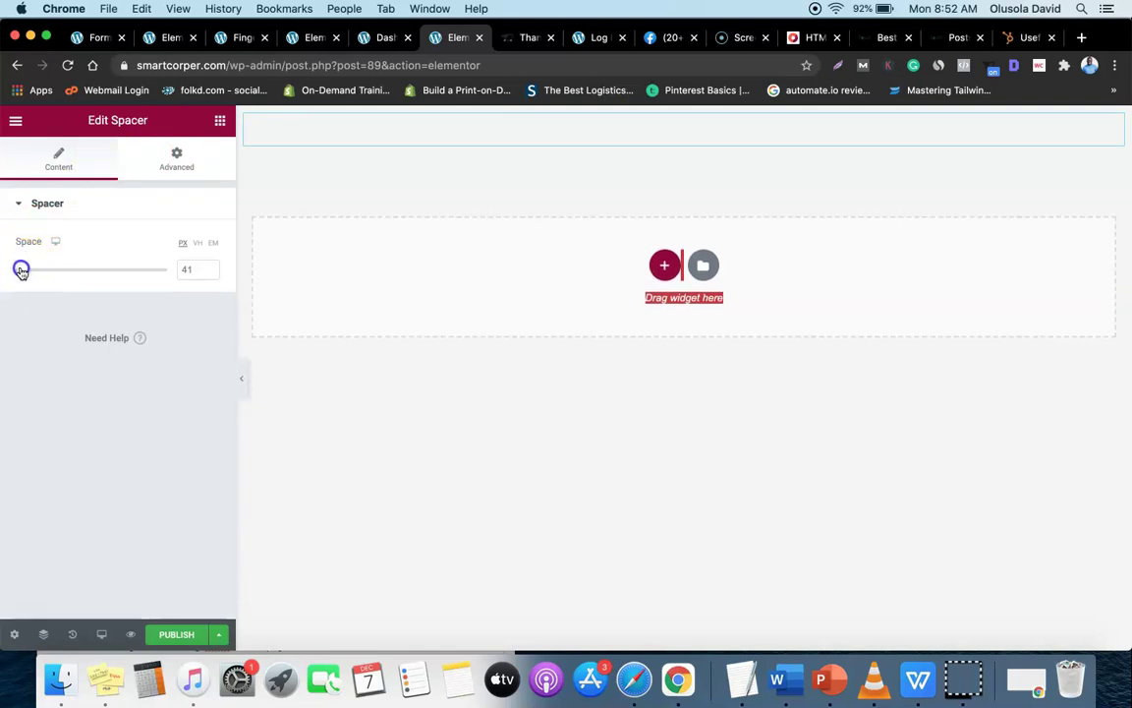
- Place a Heading widget below the spacer and set the section's boxed content width to 800
{"action": "left_click", "coordinate": [219, 120]}
{"action": "left_click_drag", "start_coordinate": [181, 266], "coordinate": [622, 132]}
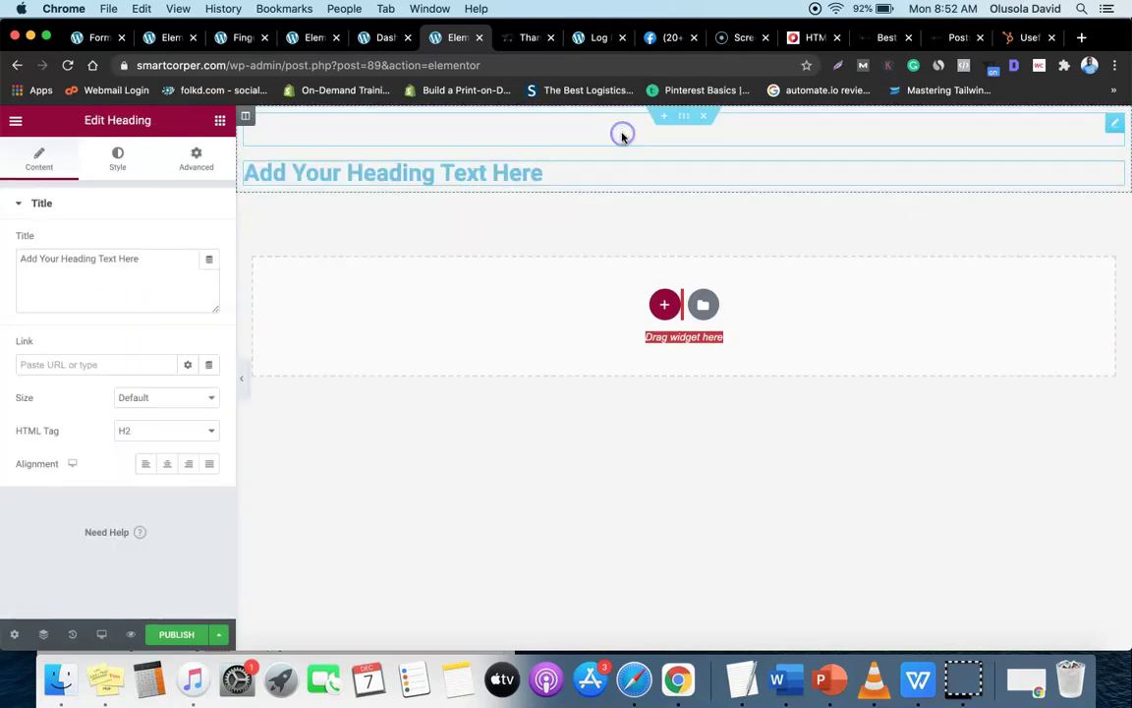
{"action": "left_click", "coordinate": [676, 118]}
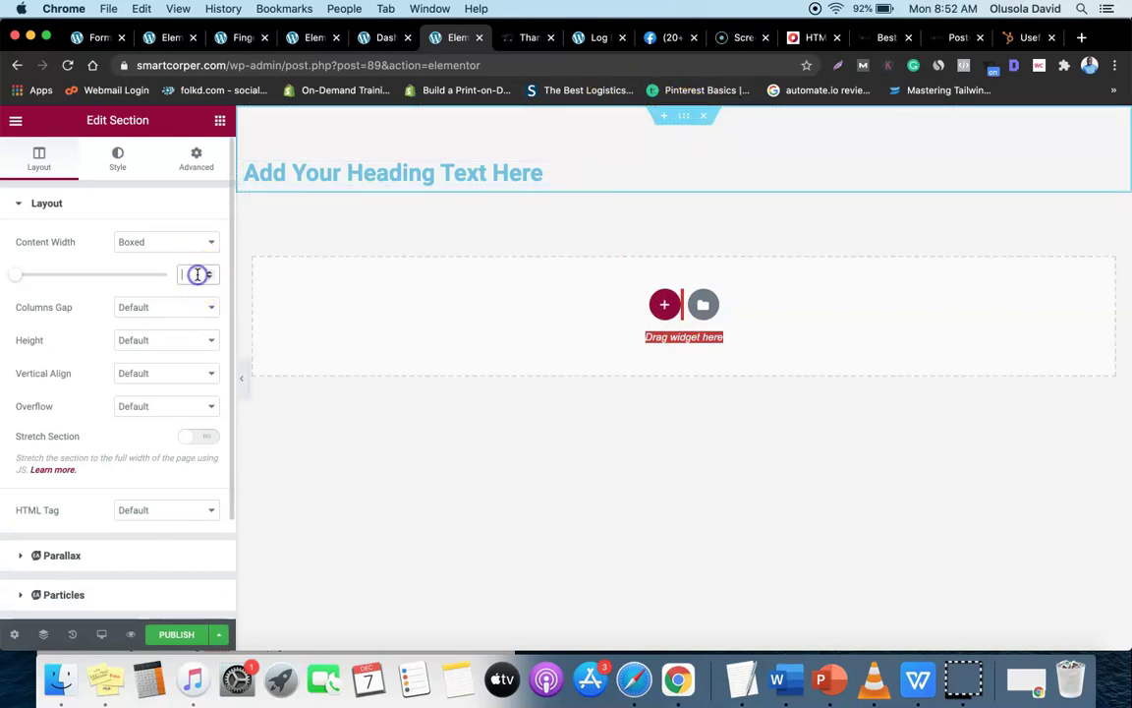
{"action": "type", "text": "800"}
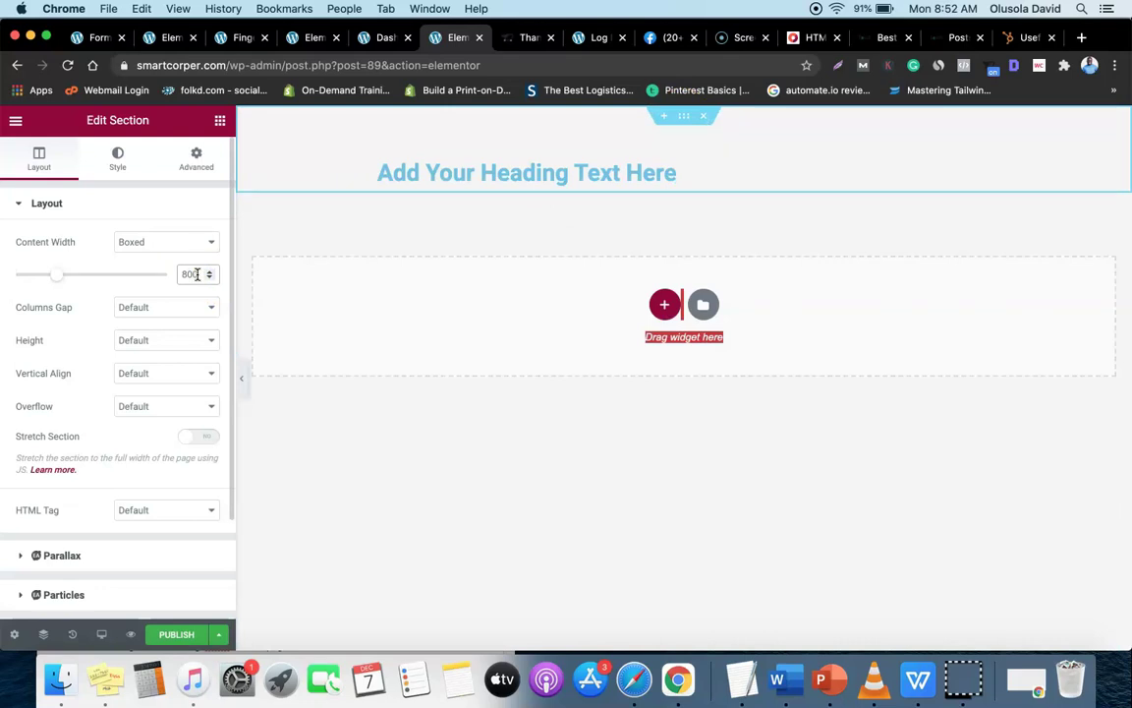
- Centre the heading and set the spacer above it to 14 px
{"action": "left_click", "coordinate": [485, 172]}
{"action": "left_click", "coordinate": [167, 463]}
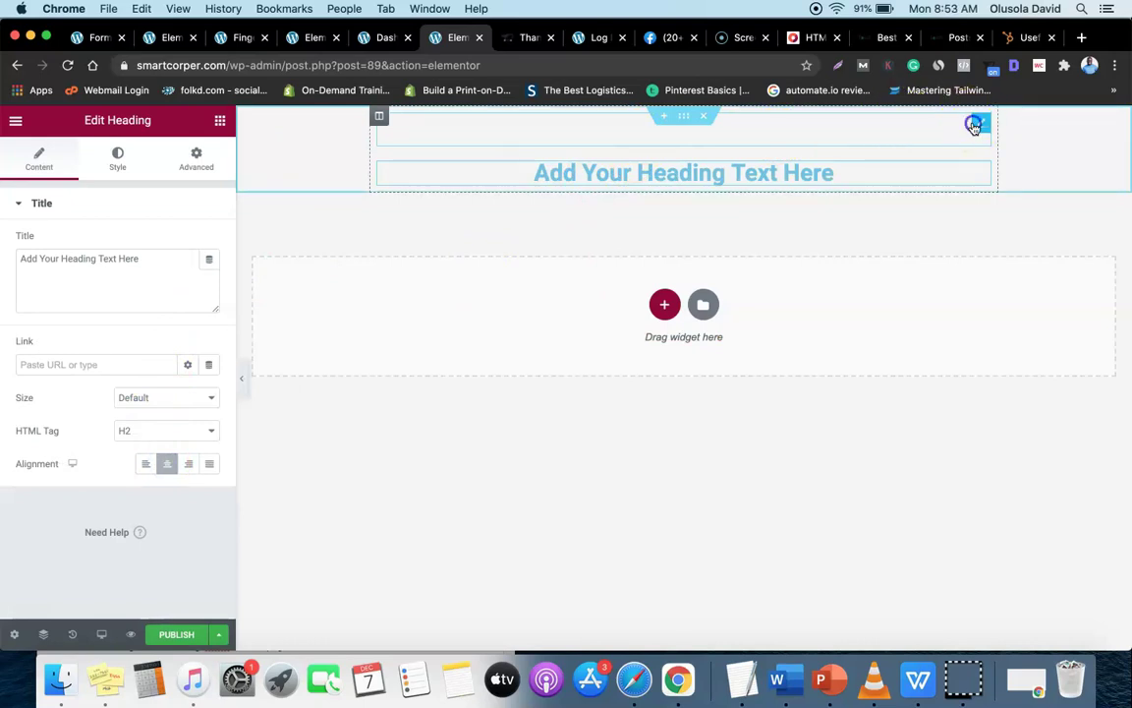
{"action": "left_click", "coordinate": [973, 124]}
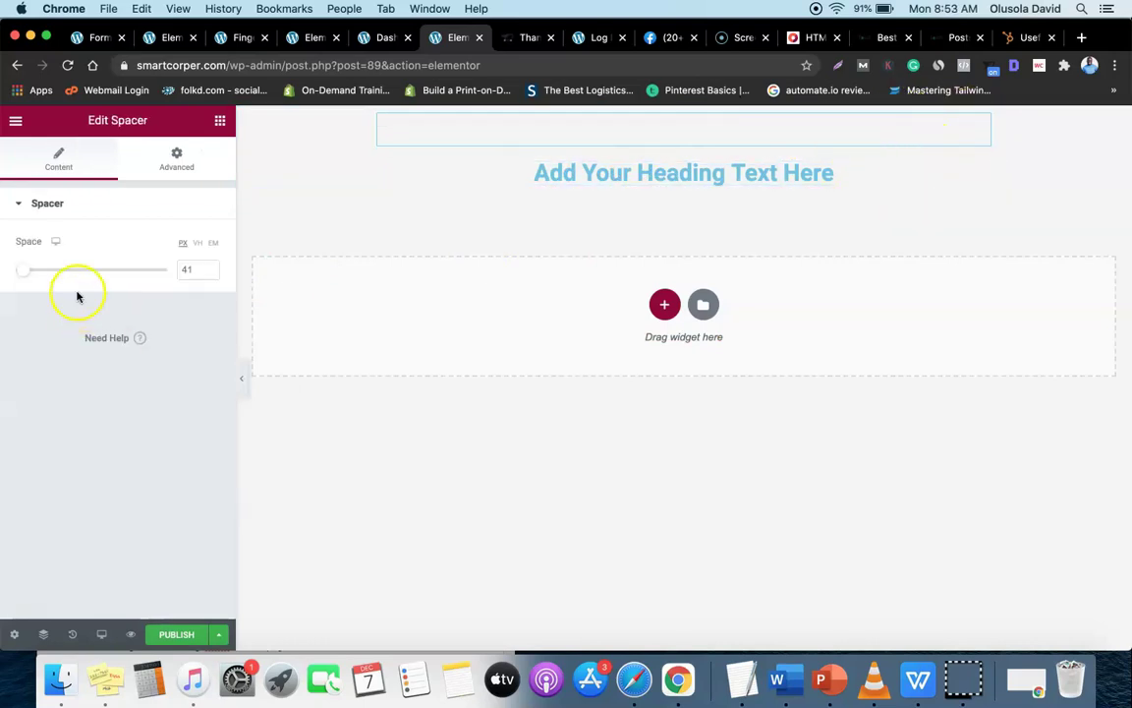
{"action": "left_click_drag", "start_coordinate": [27, 274], "coordinate": [16, 271]}
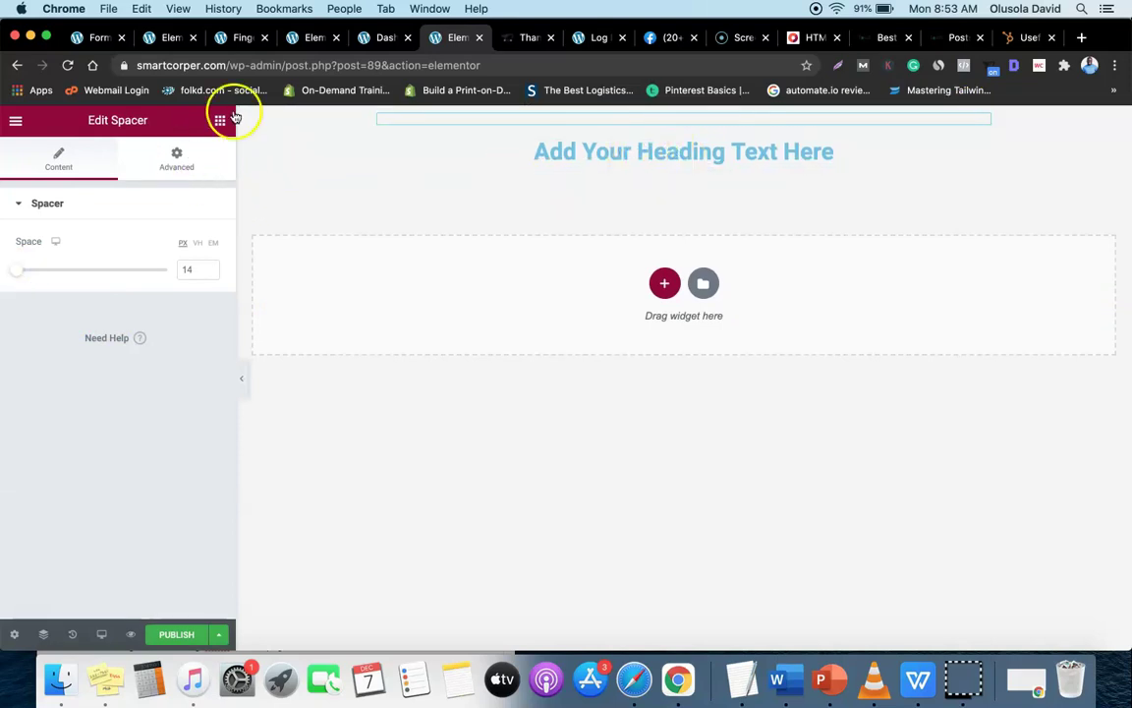
- Copy the title "Congrats... Your Order is Complete" from the heading of the example thank-you page
{"action": "left_click", "coordinate": [305, 38]}
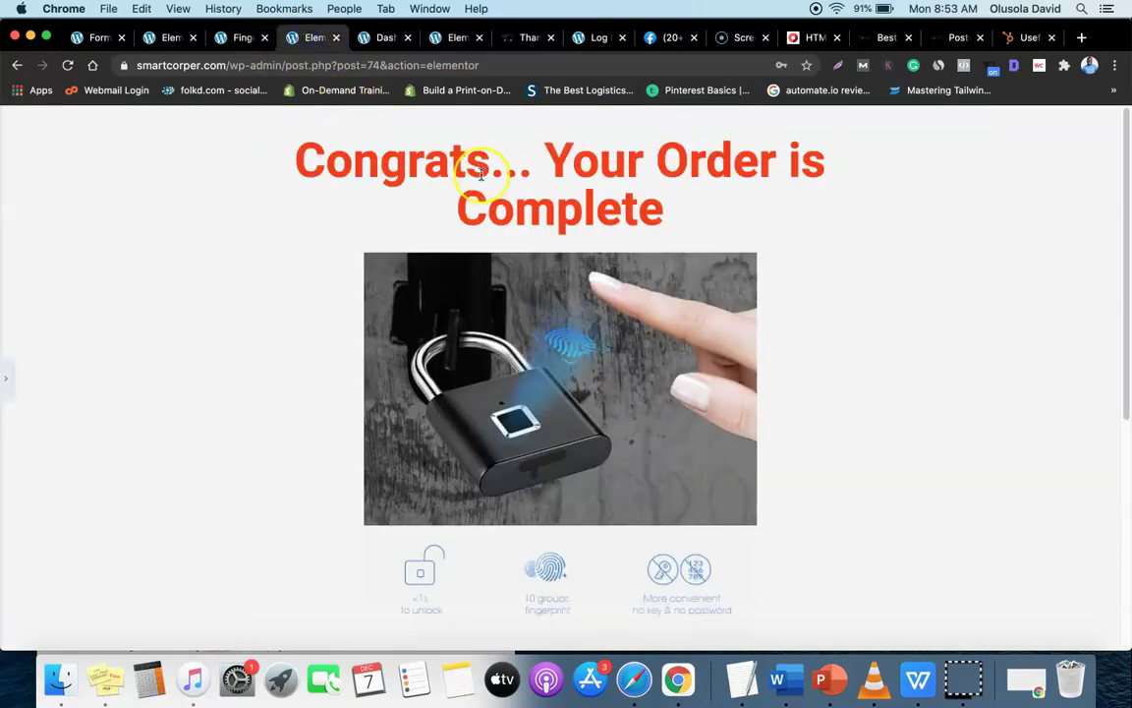
{"action": "left_click", "coordinate": [8, 381]}
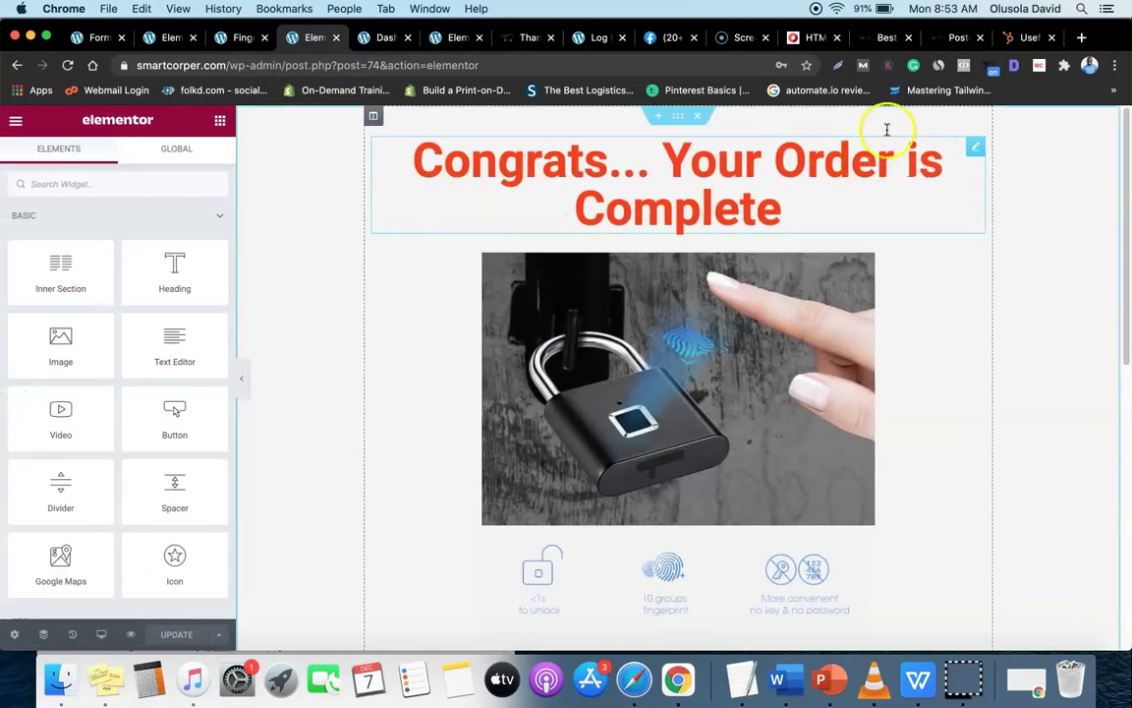
{"action": "left_click", "coordinate": [642, 158]}
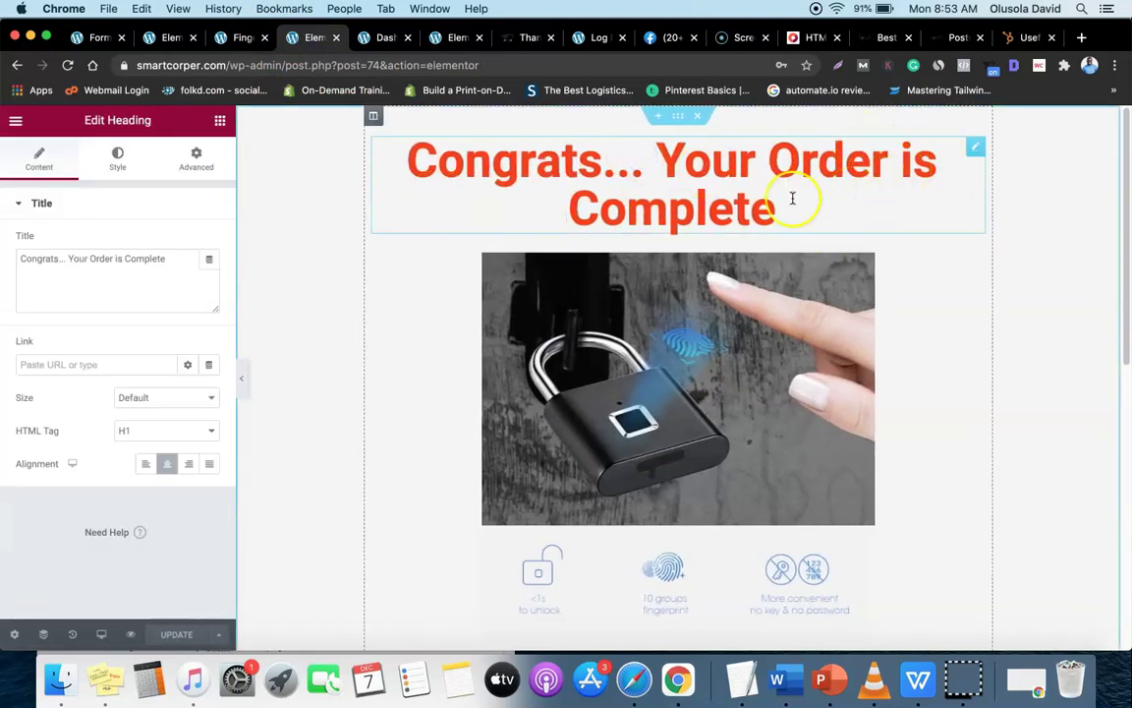
{"action": "triple_click", "coordinate": [49, 260]}
{"action": "right_click", "coordinate": [46, 259]}
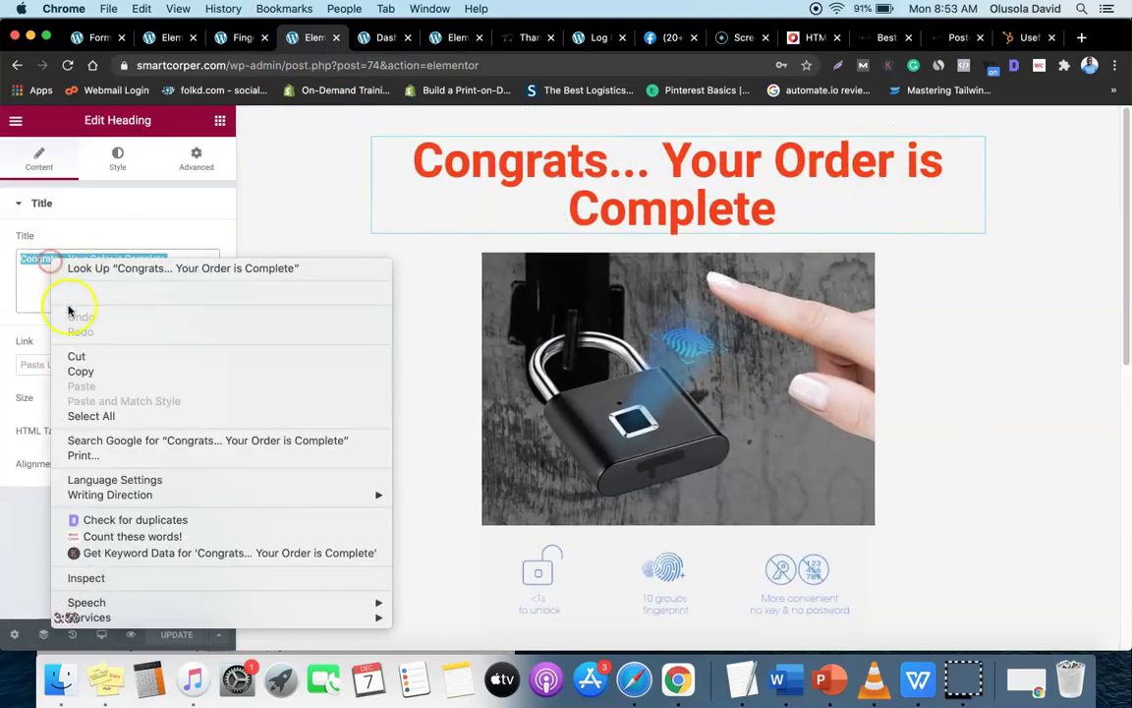
{"action": "left_click", "coordinate": [74, 370]}
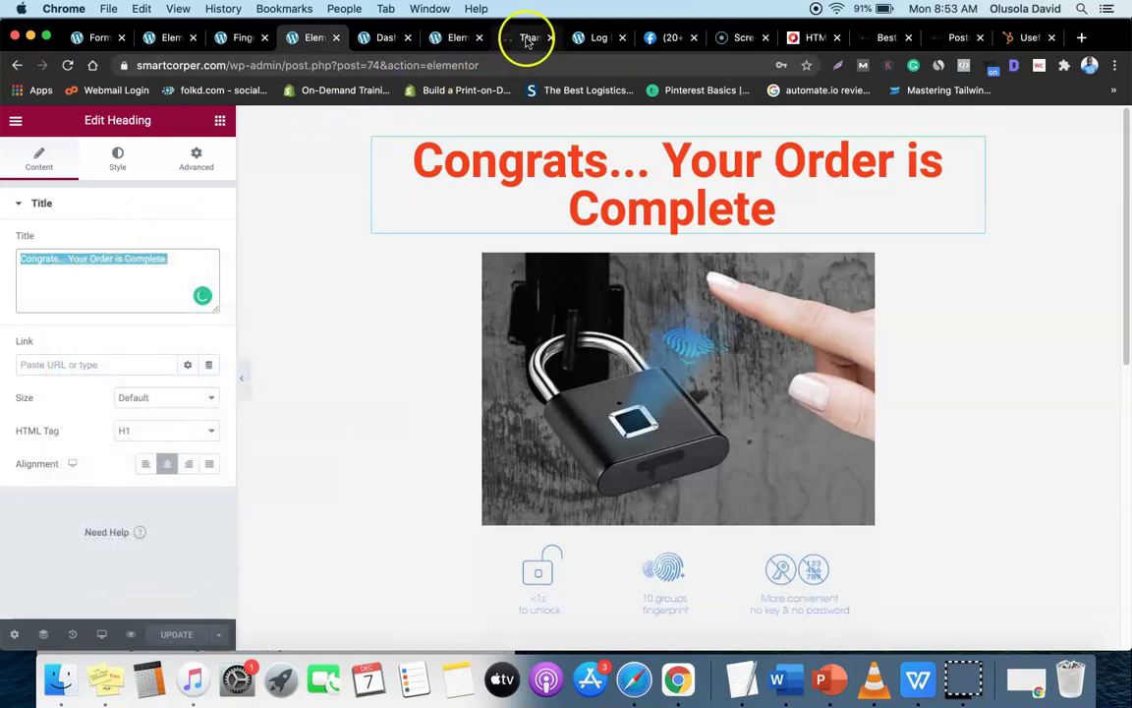
- On the new thank-you page, replace the placeholder heading text with the copied "Congrats... Your Order is Complete"
{"action": "left_click", "coordinate": [429, 38]}
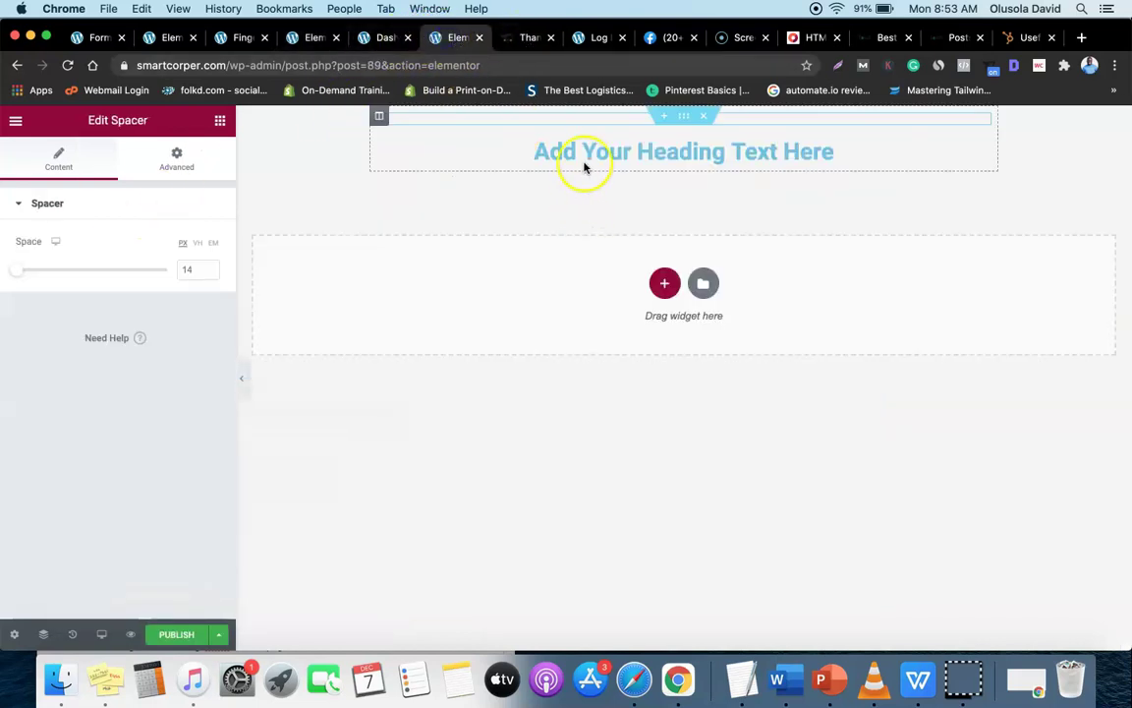
{"action": "left_click", "coordinate": [716, 152]}
{"action": "double_click", "coordinate": [73, 262]}
{"action": "key", "text": "super+v"}
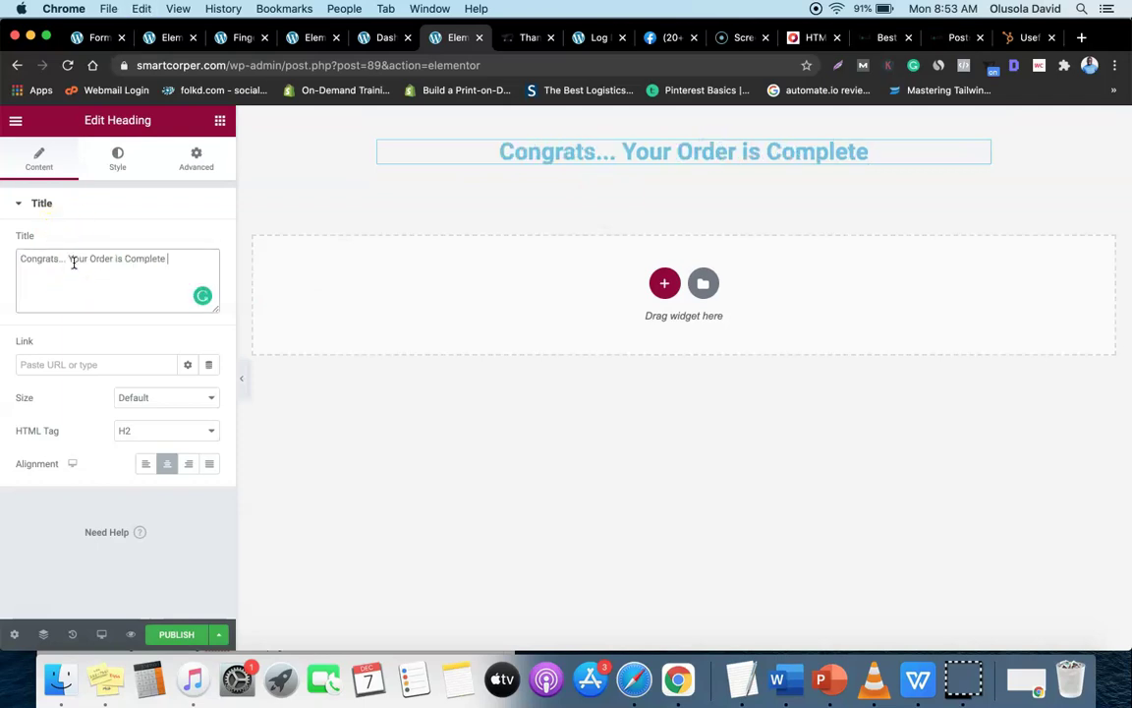
- Change the heading's text colour to a strong red, about #E92D11
{"action": "left_click", "coordinate": [118, 157]}
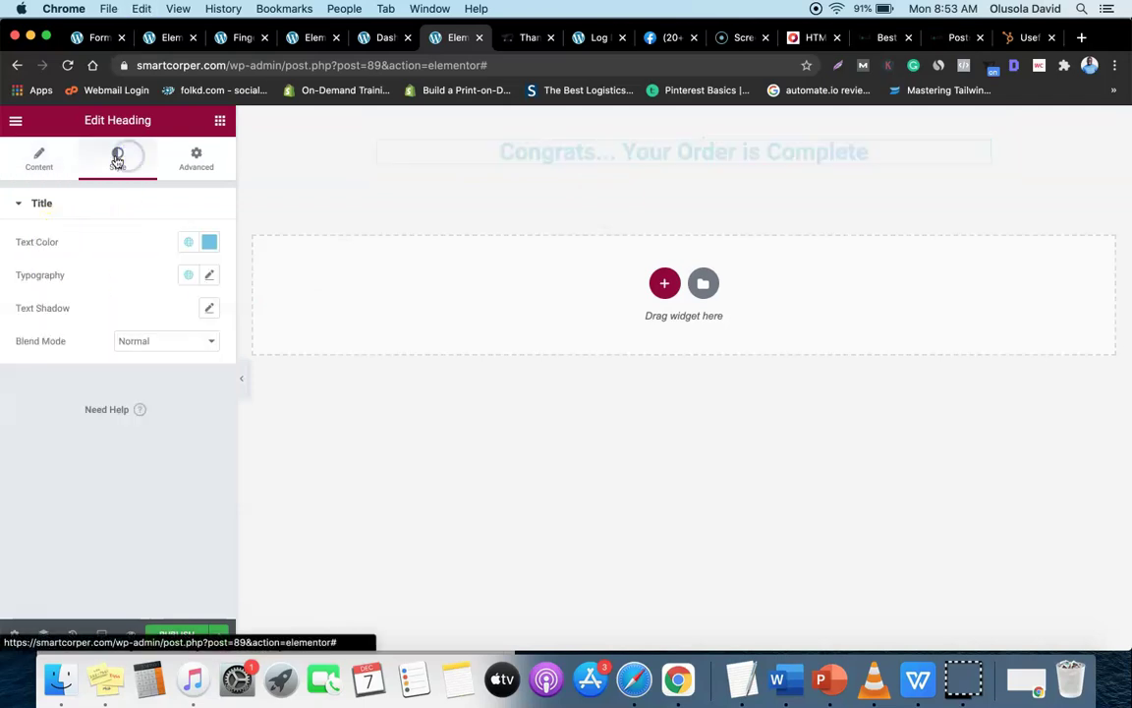
{"action": "left_click", "coordinate": [209, 242]}
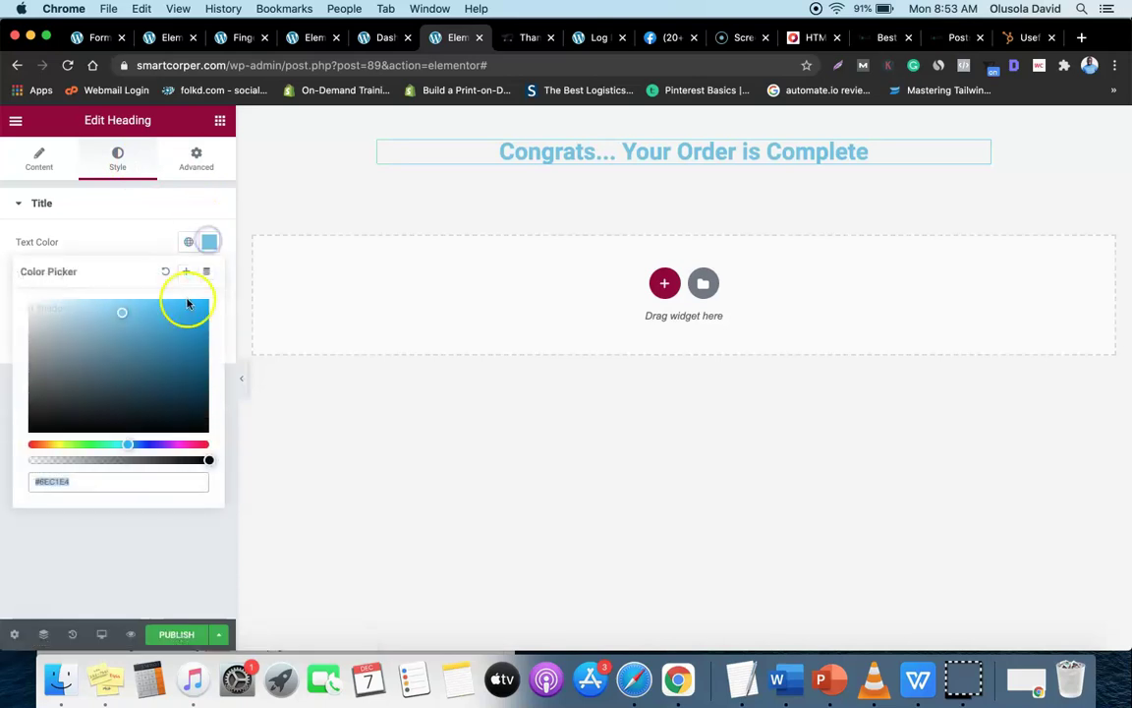
{"action": "left_click", "coordinate": [32, 444]}
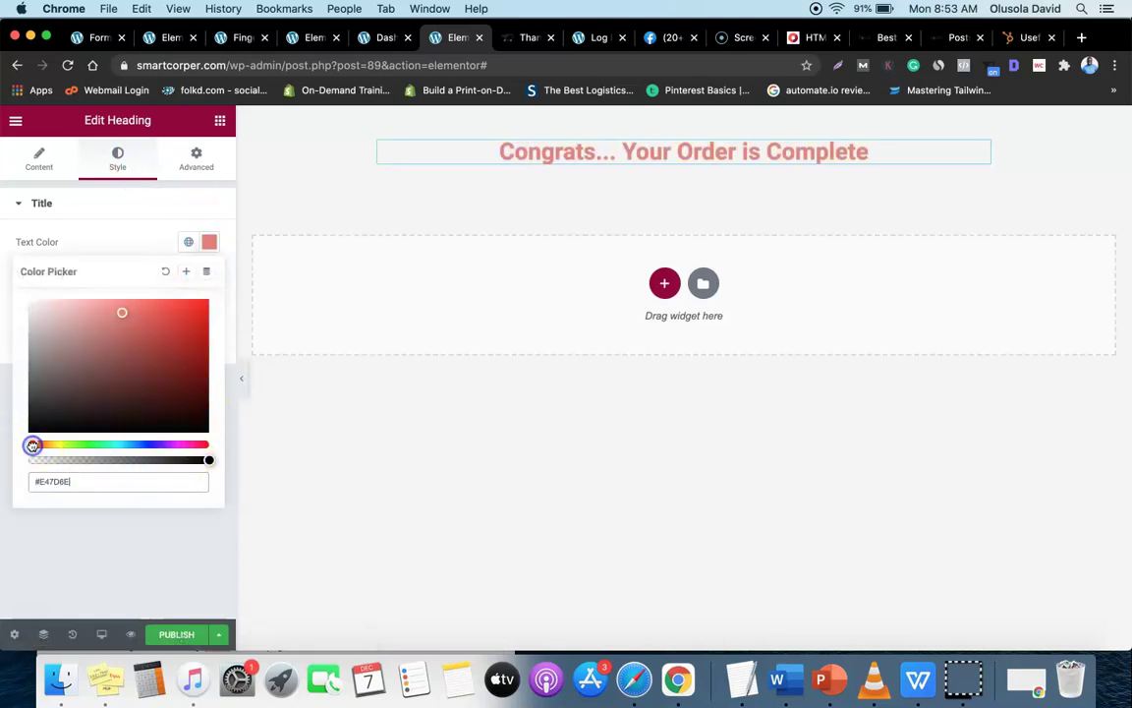
{"action": "left_click_drag", "start_coordinate": [141, 316], "coordinate": [196, 311]}
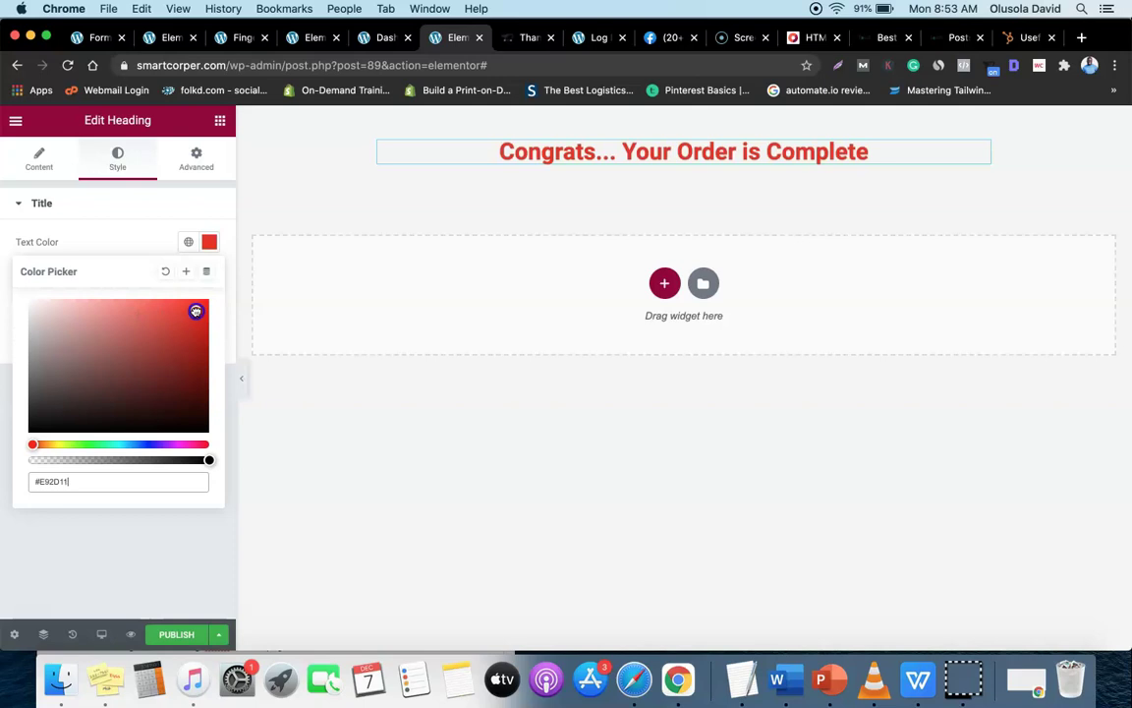
{"action": "left_click", "coordinate": [81, 202]}
{"action": "left_click", "coordinate": [30, 167]}
{"action": "left_click", "coordinate": [58, 204]}
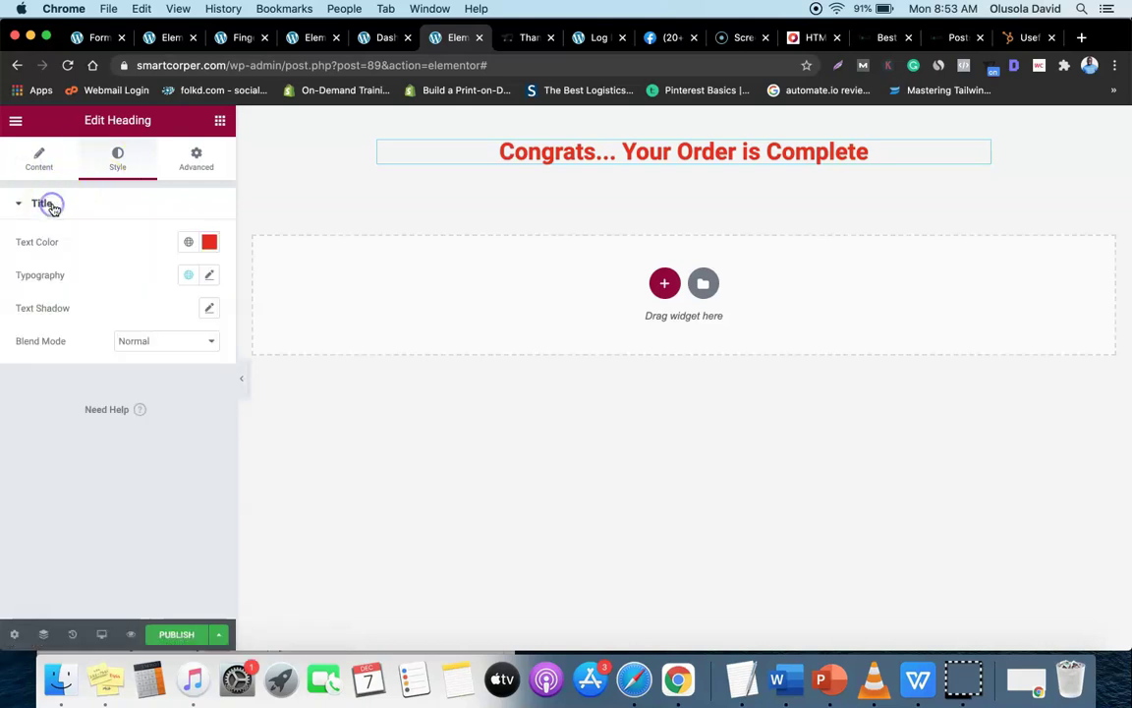
- Set the heading's typography size to 50 px
{"action": "left_click", "coordinate": [209, 276]}
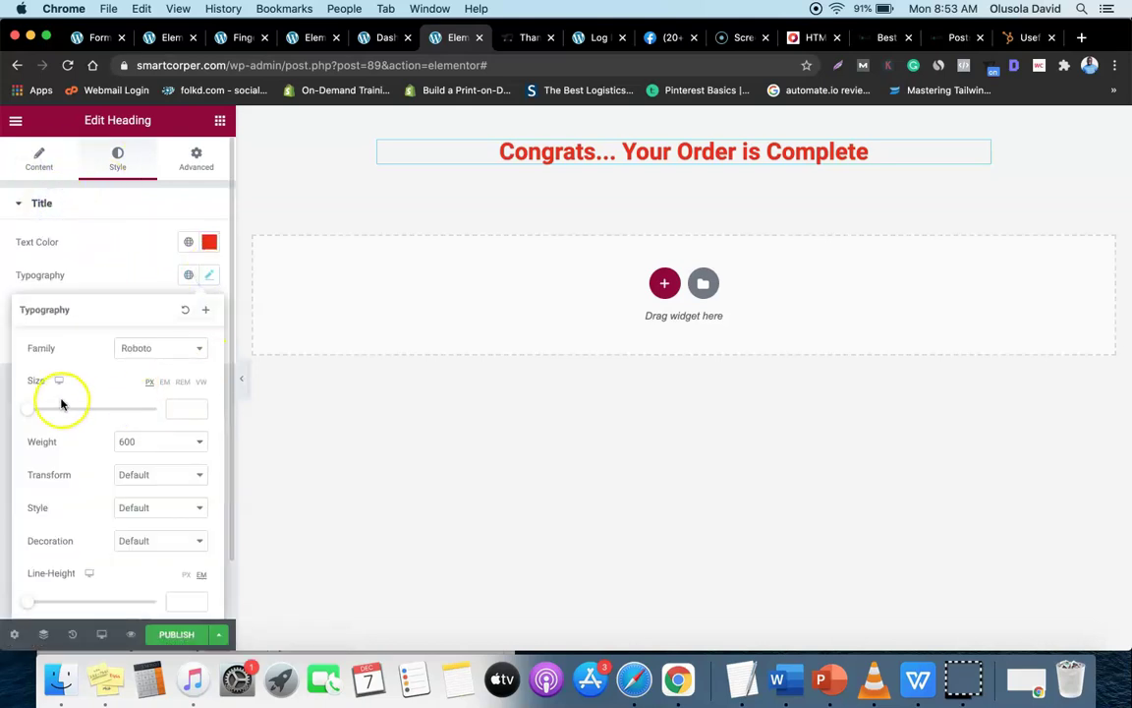
{"action": "left_click_drag", "start_coordinate": [25, 411], "coordinate": [58, 420]}
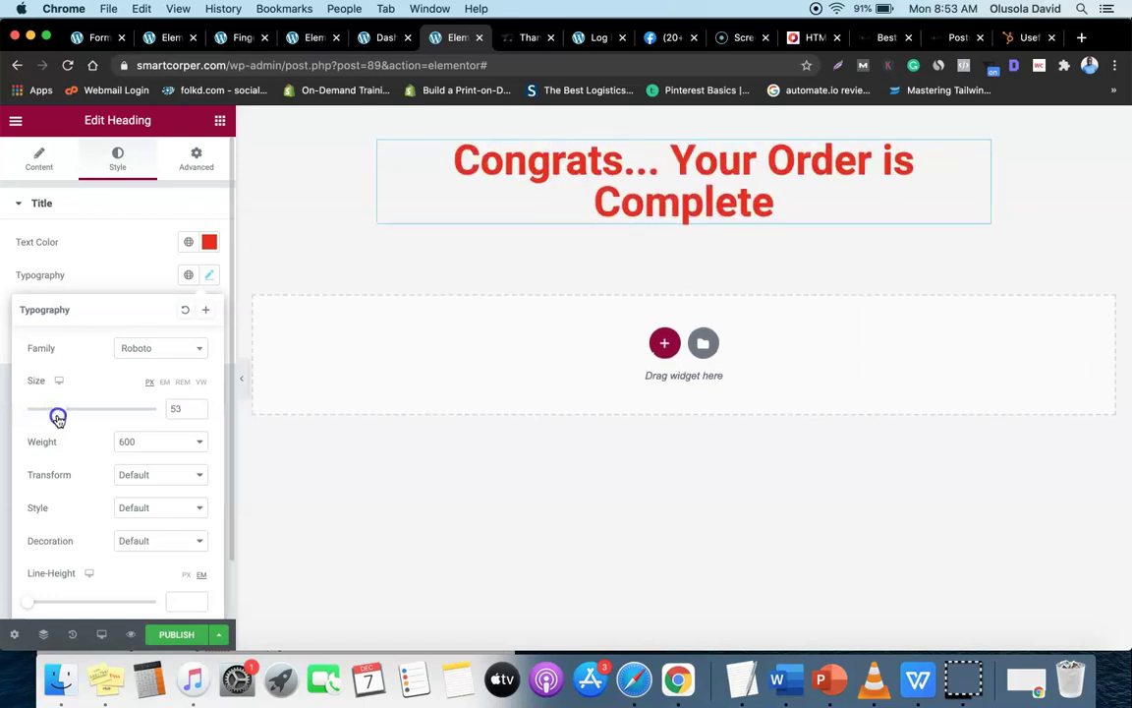
{"action": "left_click", "coordinate": [197, 413]}
{"action": "left_click", "coordinate": [196, 412]}
{"action": "left_click", "coordinate": [197, 413]}
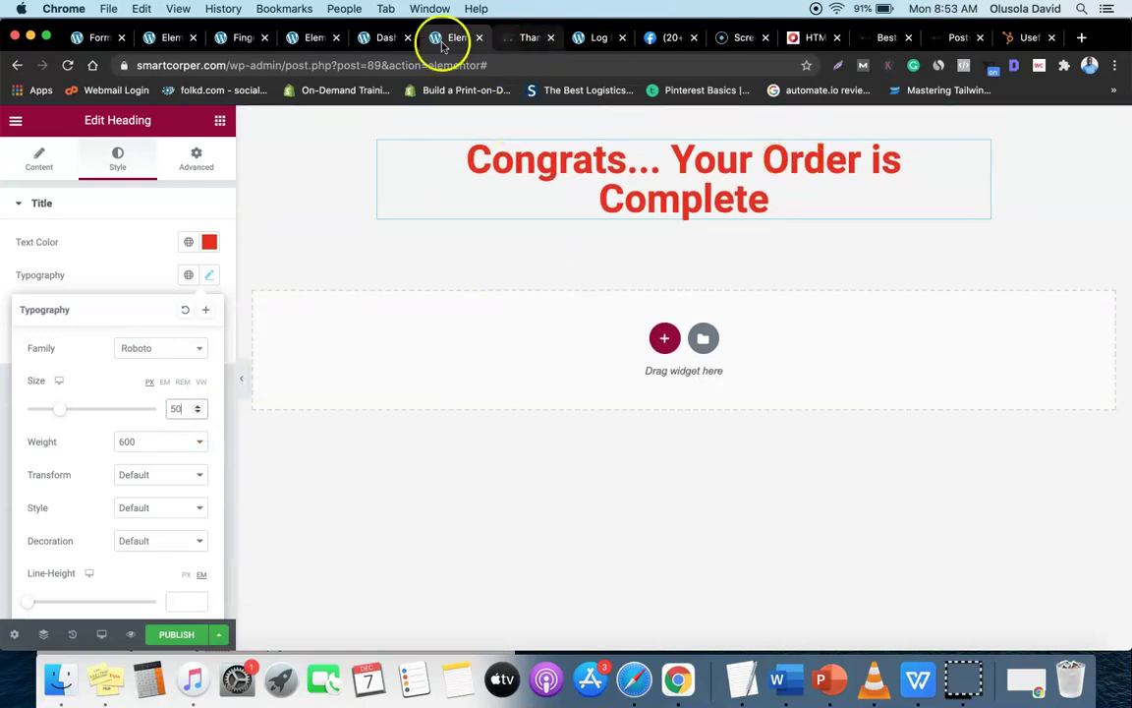
- Add an Image widget below the heading and fill it with the fingerprint padlock picture 3.jpg from the media library
{"action": "left_click", "coordinate": [220, 120]}
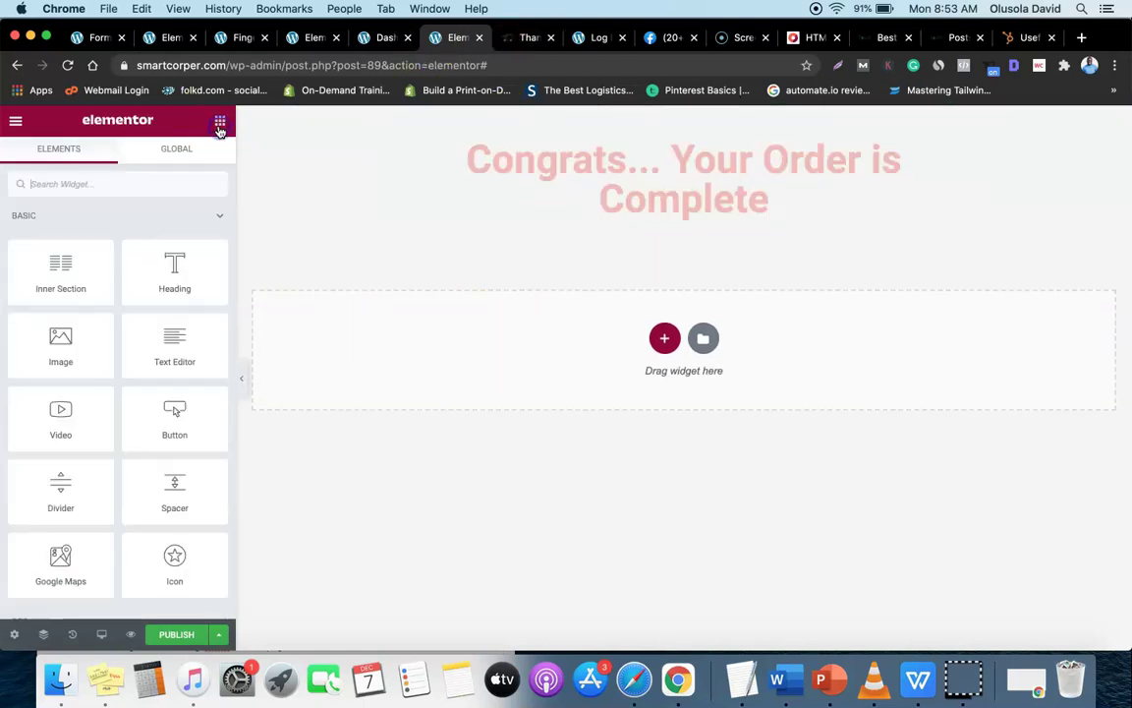
{"action": "left_click_drag", "start_coordinate": [56, 351], "coordinate": [688, 354]}
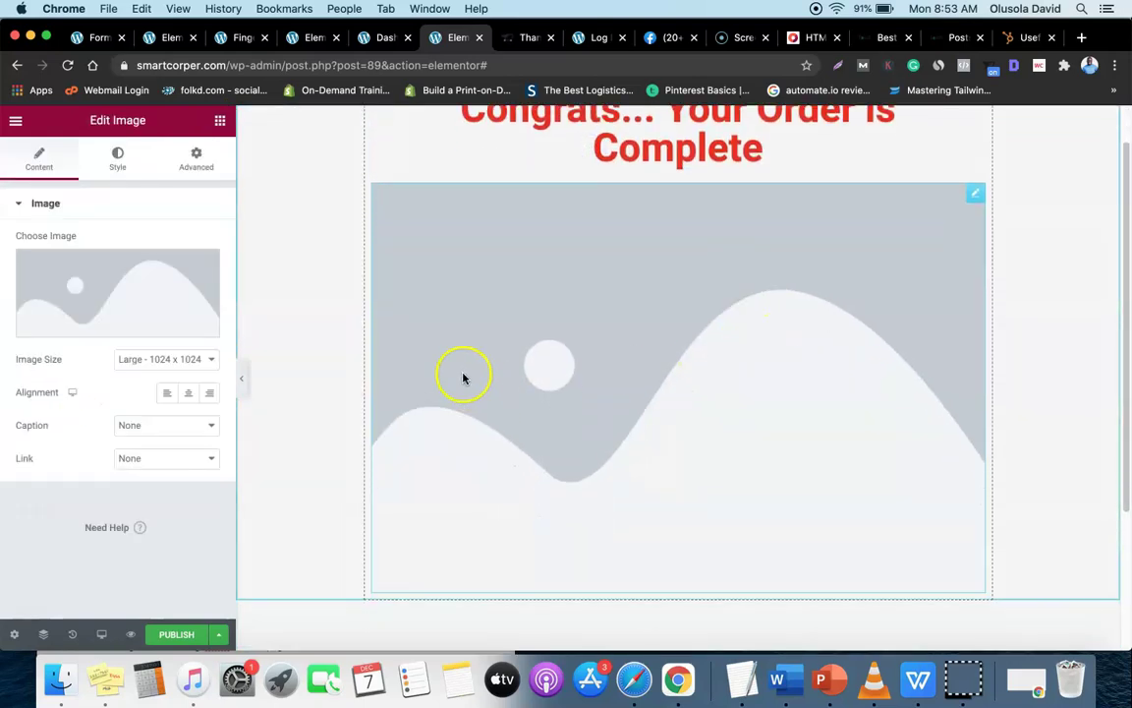
{"action": "left_click", "coordinate": [127, 328]}
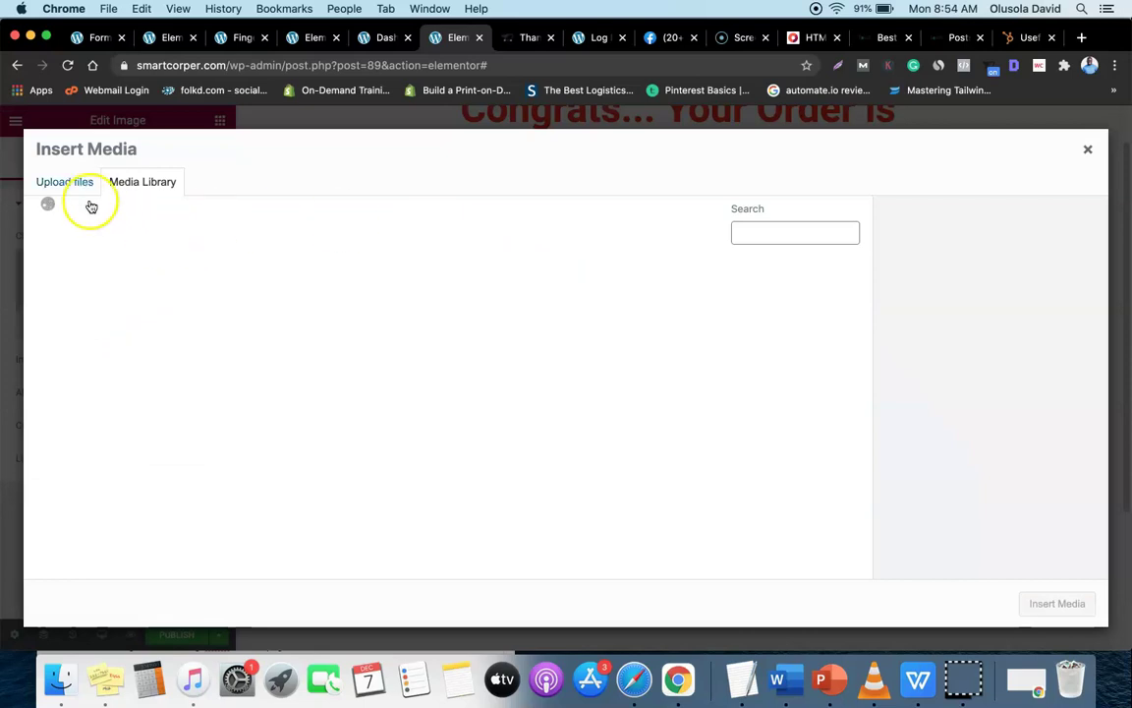
{"action": "left_click", "coordinate": [208, 312]}
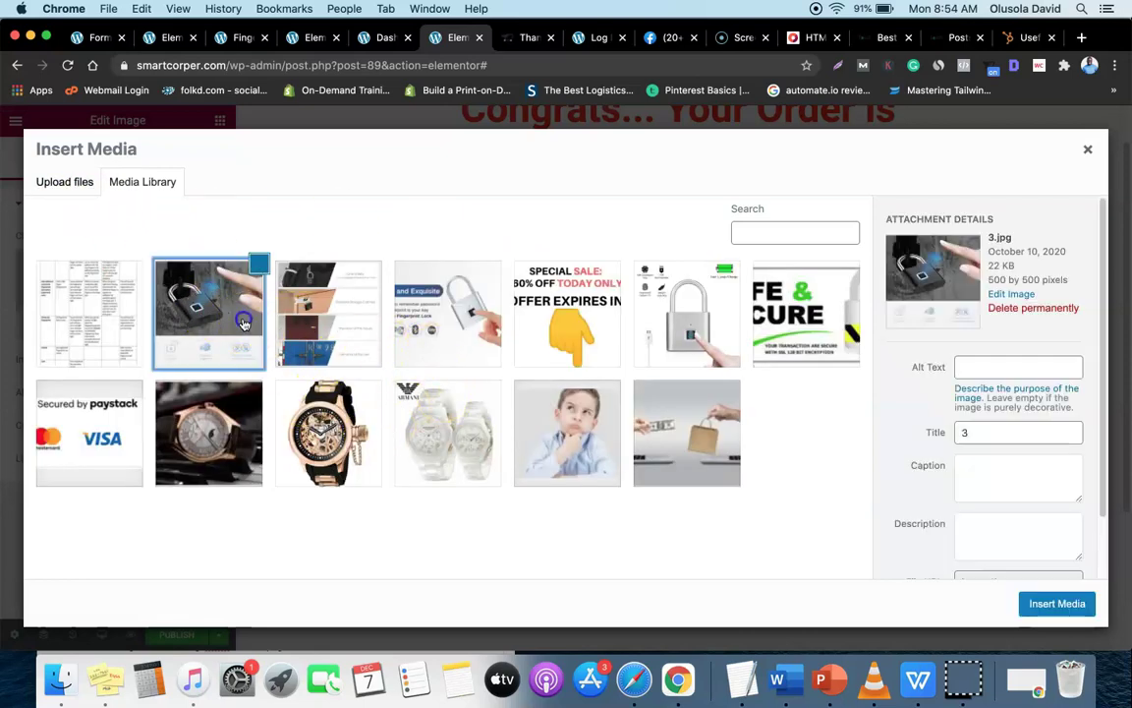
{"action": "left_click", "coordinate": [1049, 603]}
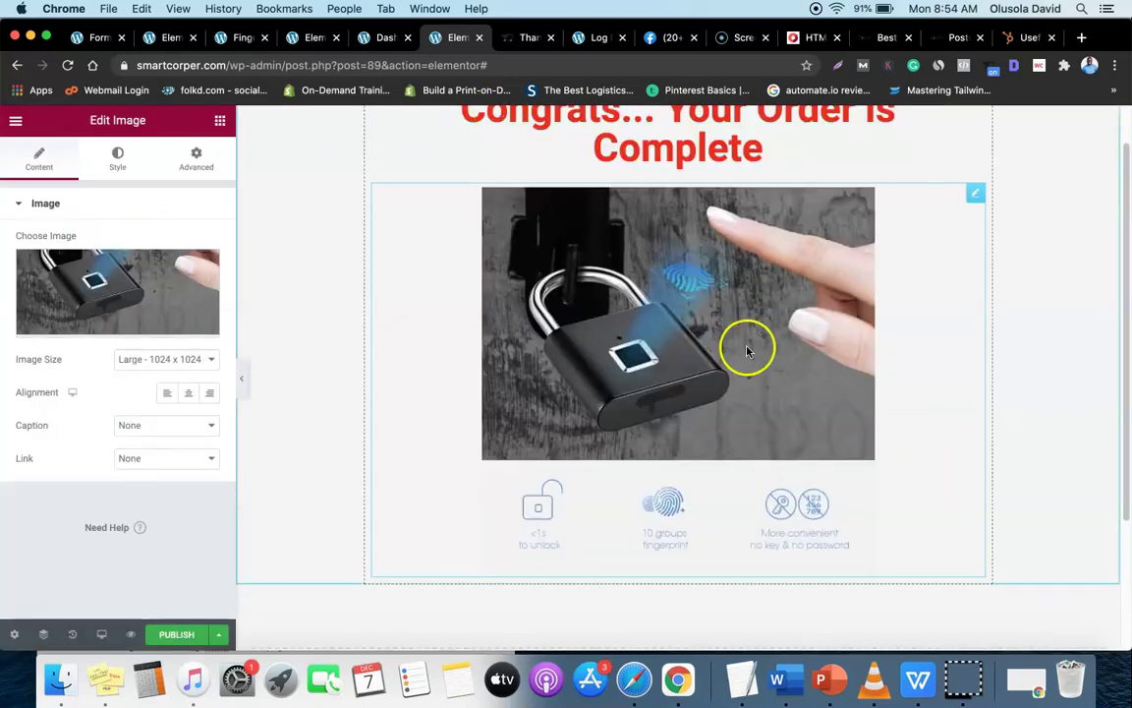
- Add a Text Editor widget below the padlock image
{"action": "scroll", "coordinate": [745, 346], "scroll_direction": "up", "scroll_amount": 1}
{"action": "scroll", "coordinate": [409, 292], "scroll_direction": "down", "scroll_amount": 1}
{"action": "scroll", "coordinate": [744, 386], "scroll_direction": "down", "scroll_amount": 4}
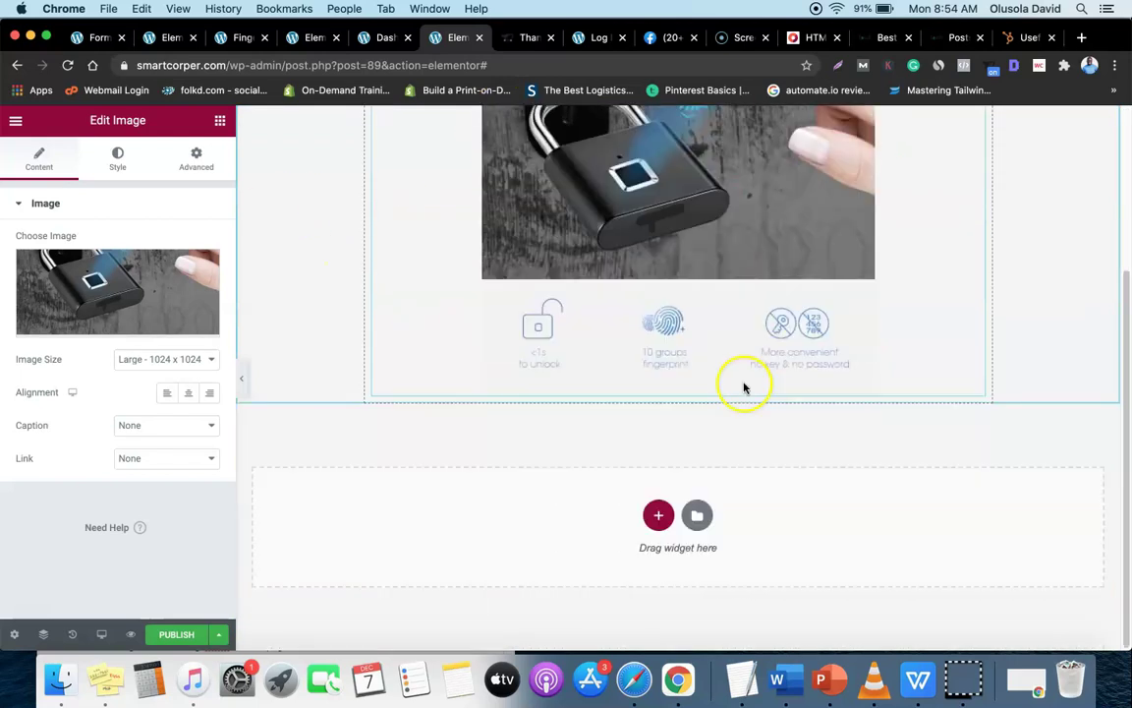
{"action": "scroll", "coordinate": [392, 303], "scroll_direction": "up", "scroll_amount": 5}
{"action": "left_click", "coordinate": [219, 124]}
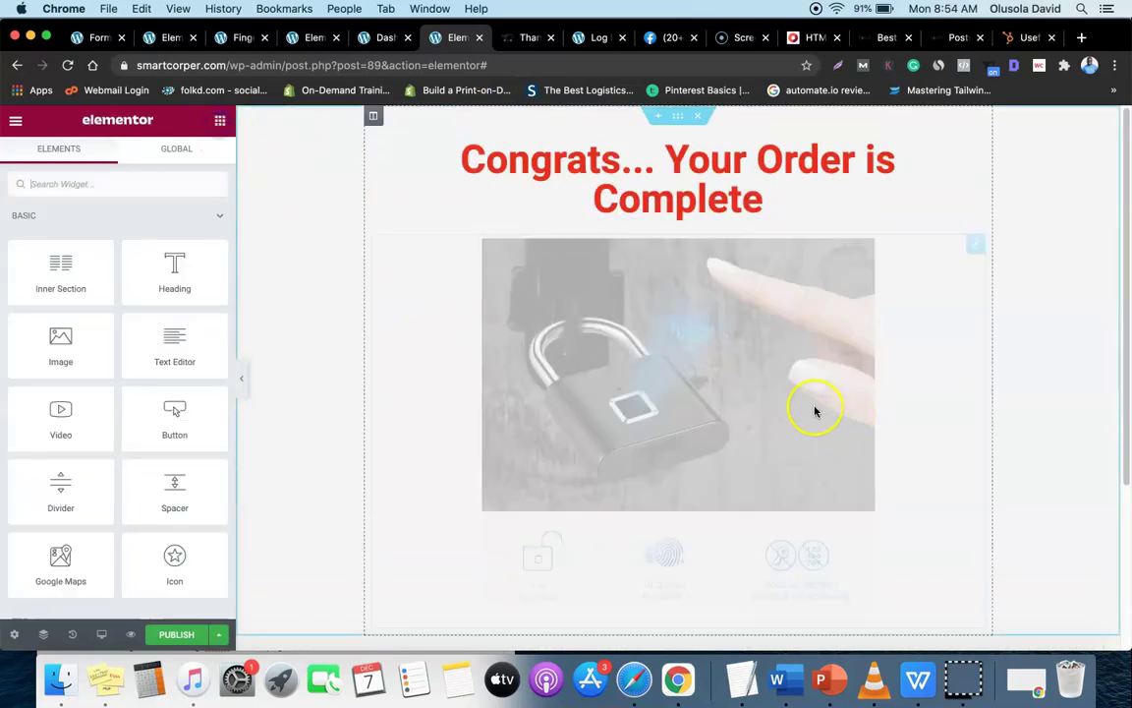
{"action": "scroll", "coordinate": [814, 410], "scroll_direction": "down", "scroll_amount": 1}
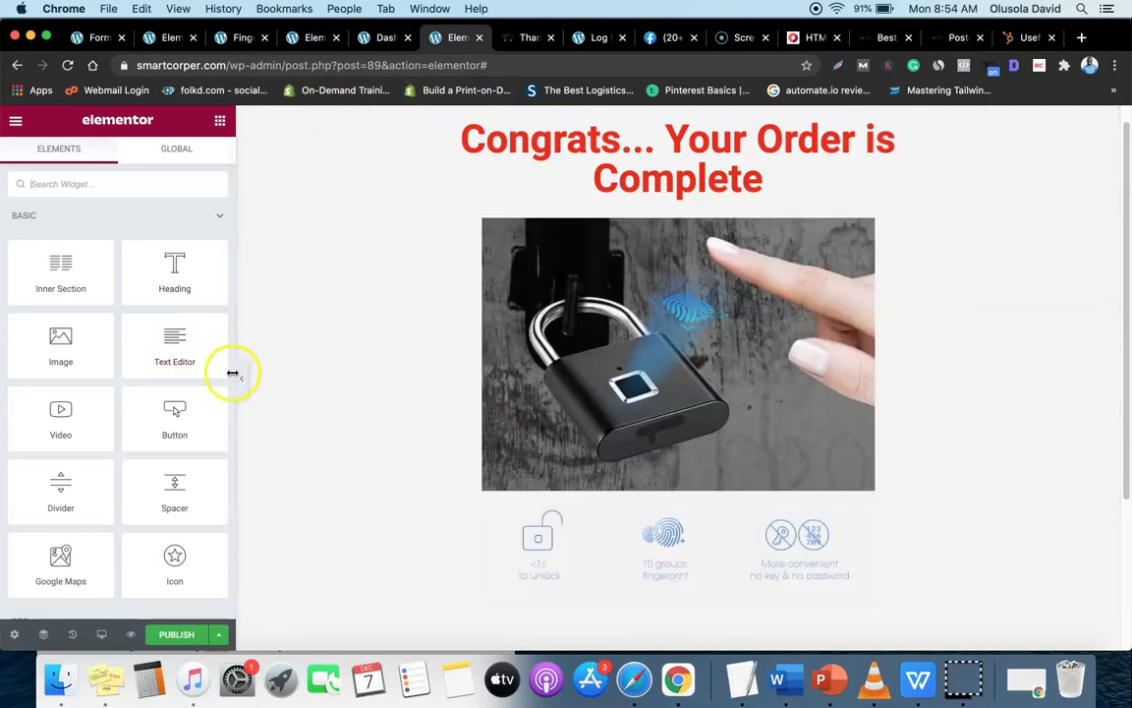
{"action": "left_click_drag", "start_coordinate": [182, 346], "coordinate": [652, 556]}
{"action": "scroll", "coordinate": [665, 600], "scroll_direction": "down", "scroll_amount": 5}
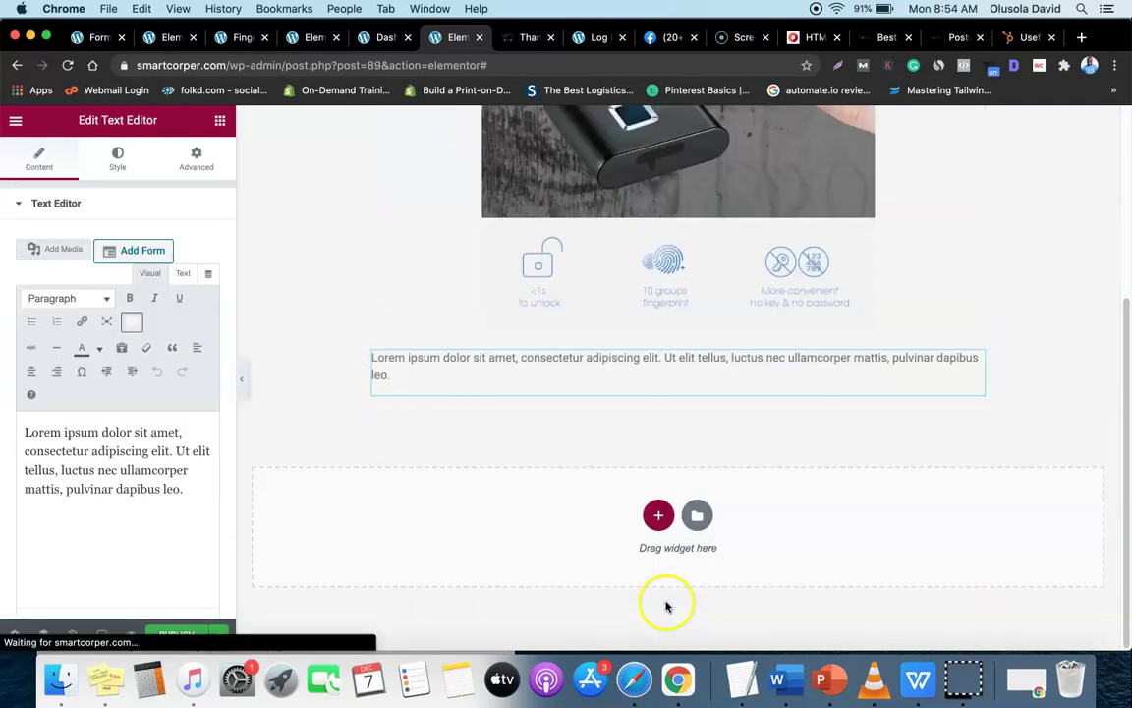
- Copy the entire formatted message from the text block below the padlock image on the example thank-you page
{"action": "left_click", "coordinate": [313, 37]}
{"action": "scroll", "coordinate": [555, 413], "scroll_direction": "down", "scroll_amount": 5}
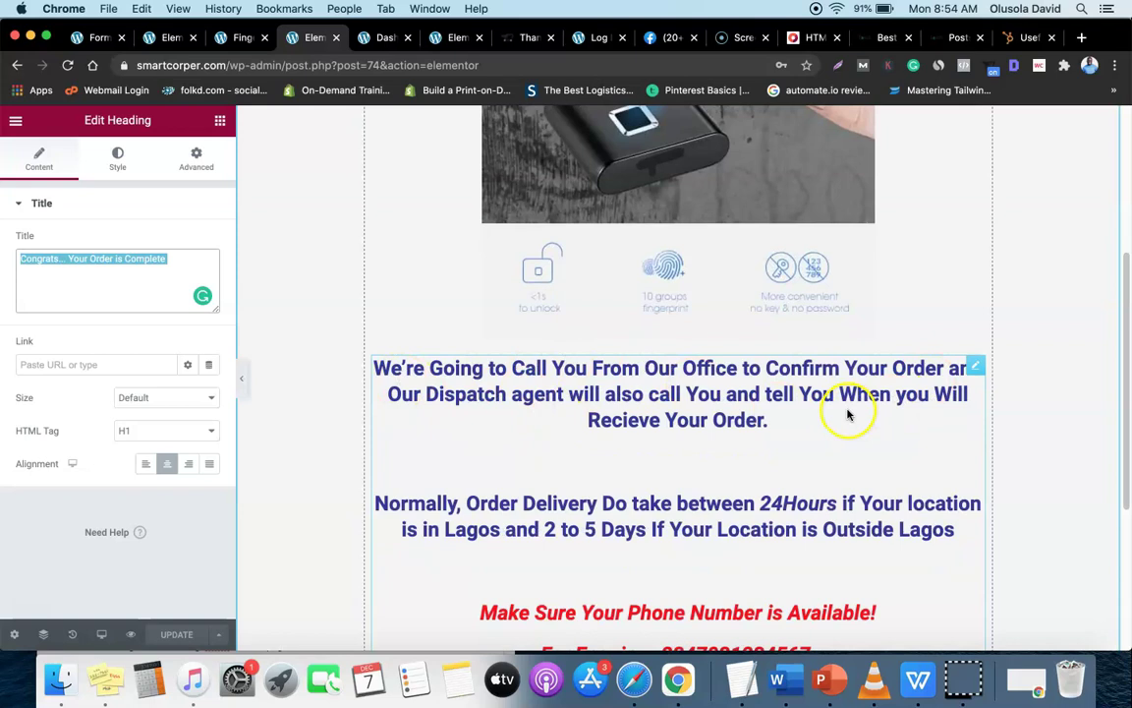
{"action": "scroll", "coordinate": [629, 516], "scroll_direction": "down", "scroll_amount": 1}
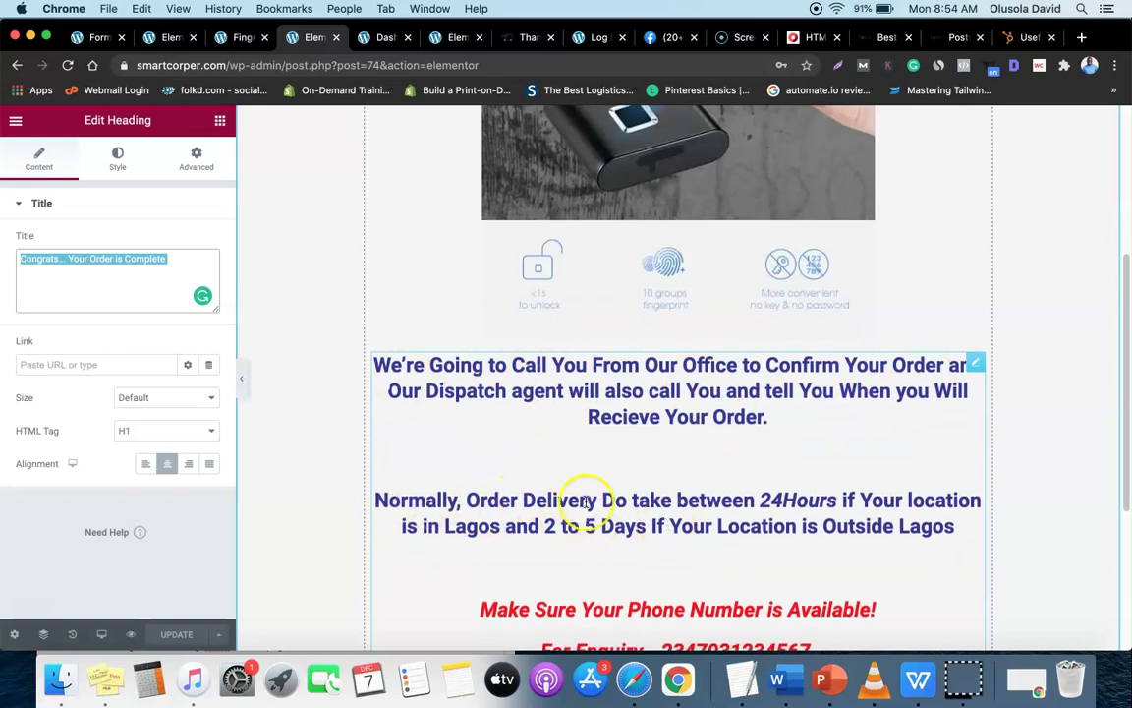
{"action": "scroll", "coordinate": [713, 500], "scroll_direction": "down", "scroll_amount": 4}
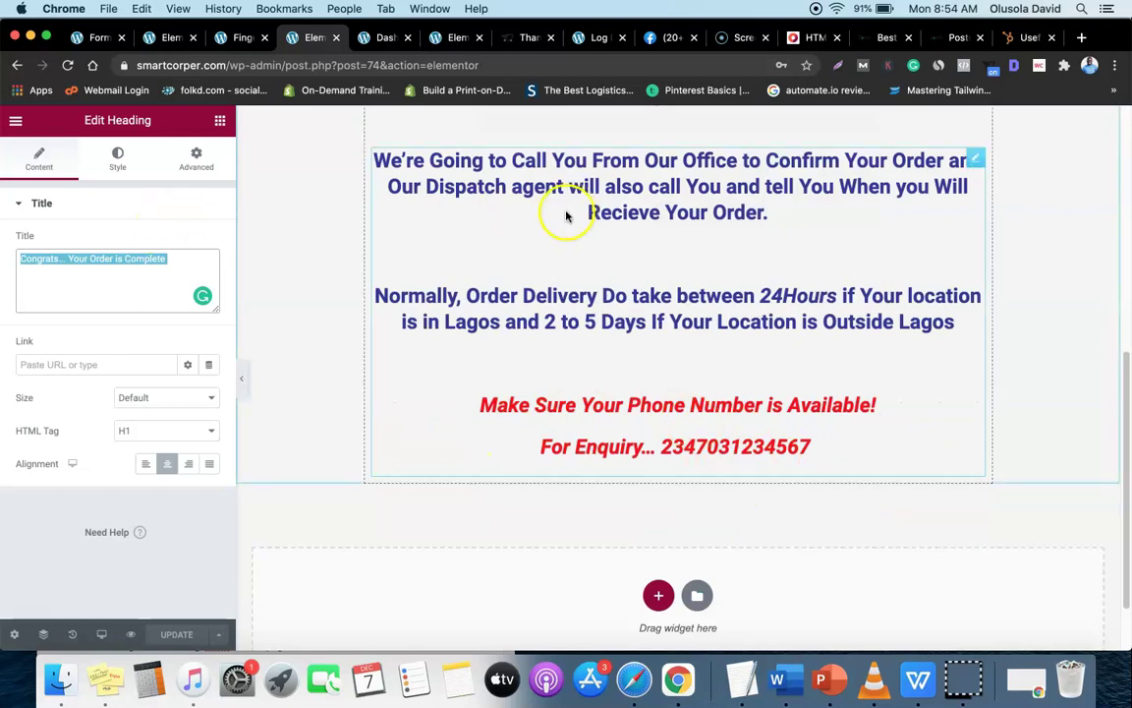
{"action": "left_click", "coordinate": [974, 159]}
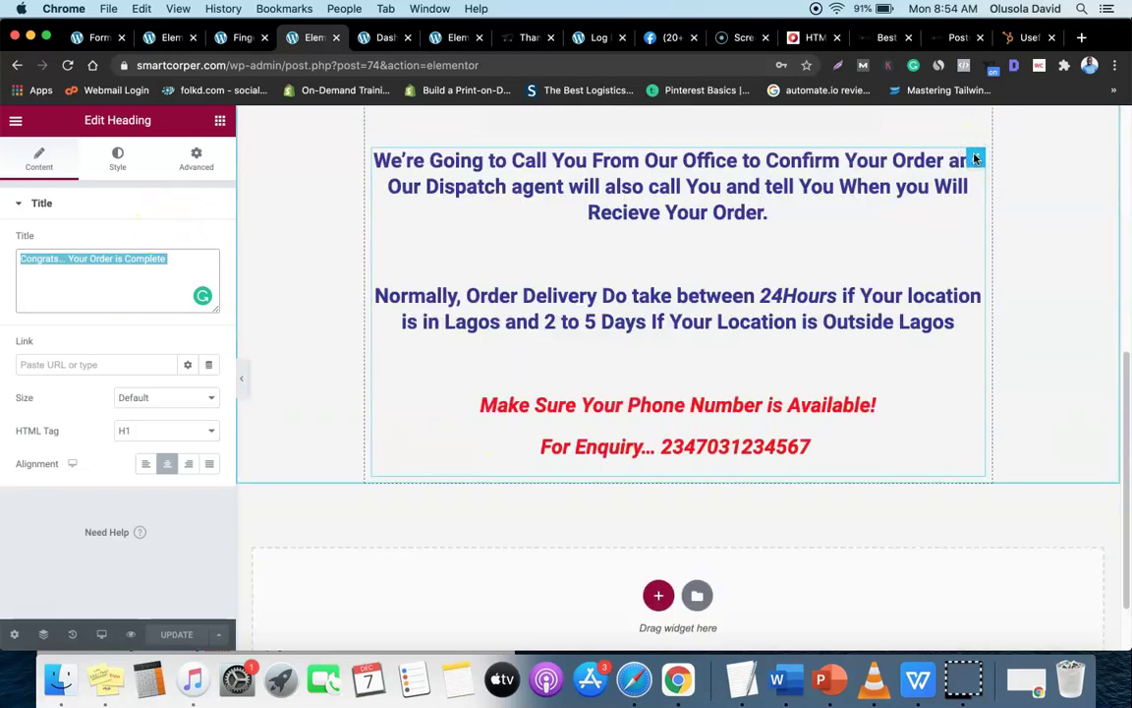
{"action": "left_click", "coordinate": [973, 159]}
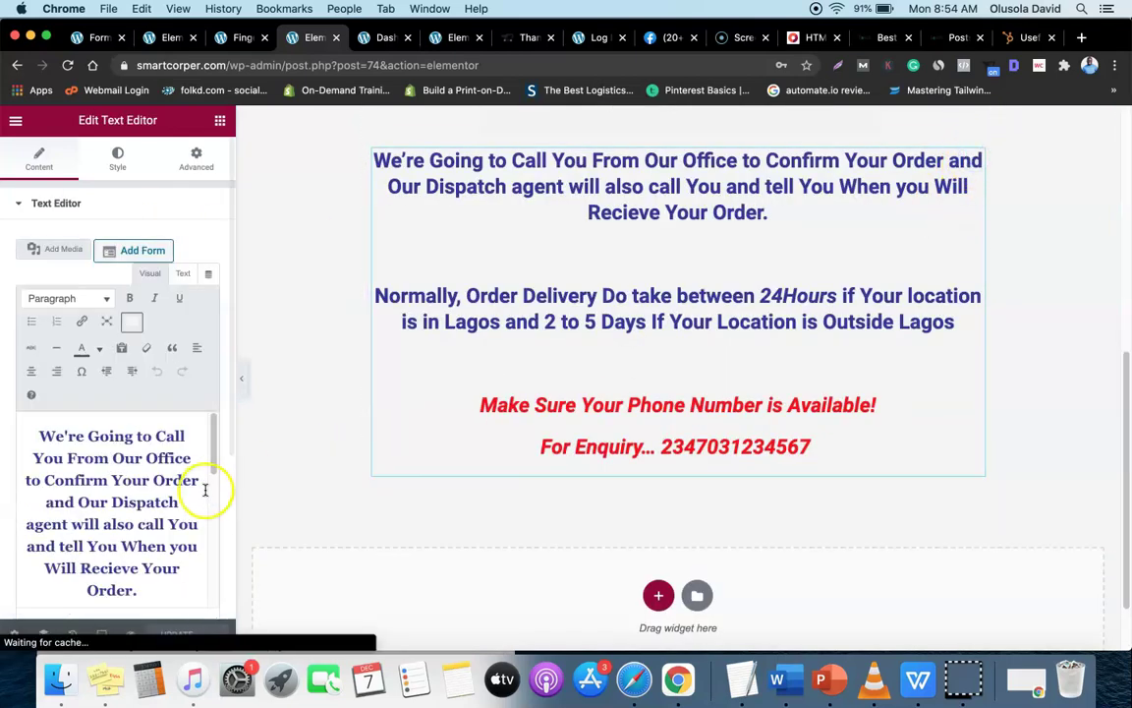
{"action": "left_click_drag", "start_coordinate": [38, 432], "coordinate": [107, 615]}
{"action": "right_click", "coordinate": [106, 615]}
{"action": "left_click", "coordinate": [134, 385]}
- Replace the placeholder lorem ipsum in the new page's text editor with the copied order confirmation and delivery message
{"action": "left_click", "coordinate": [437, 37]}
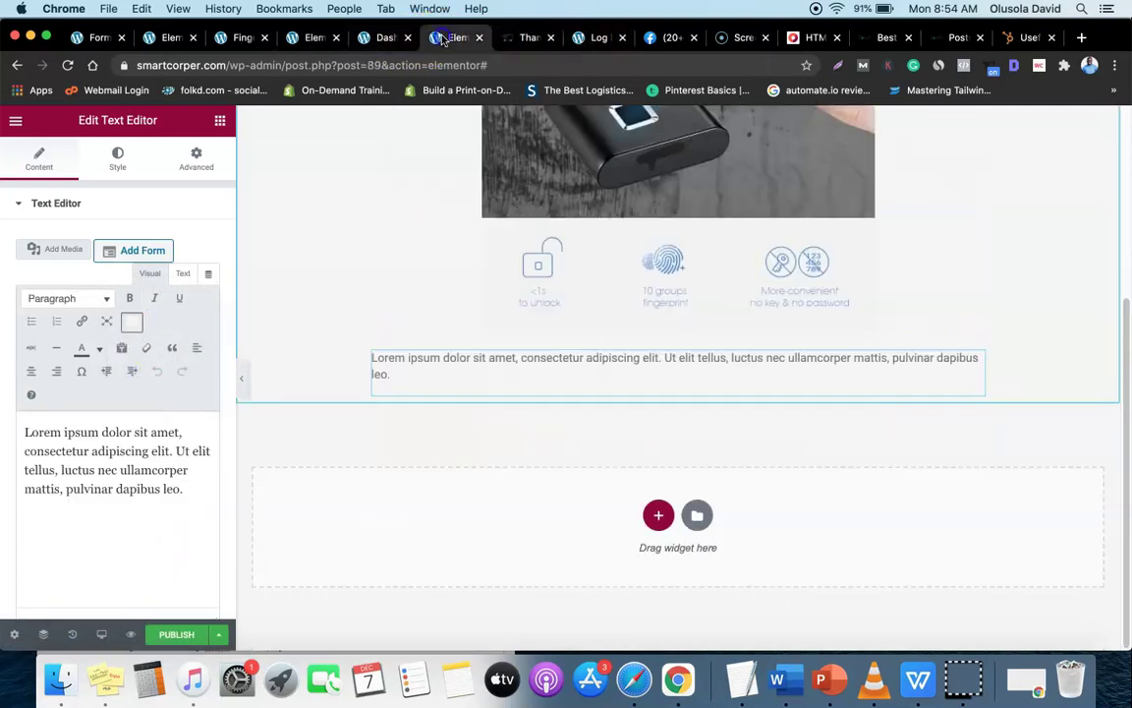
{"action": "triple_click", "coordinate": [133, 444]}
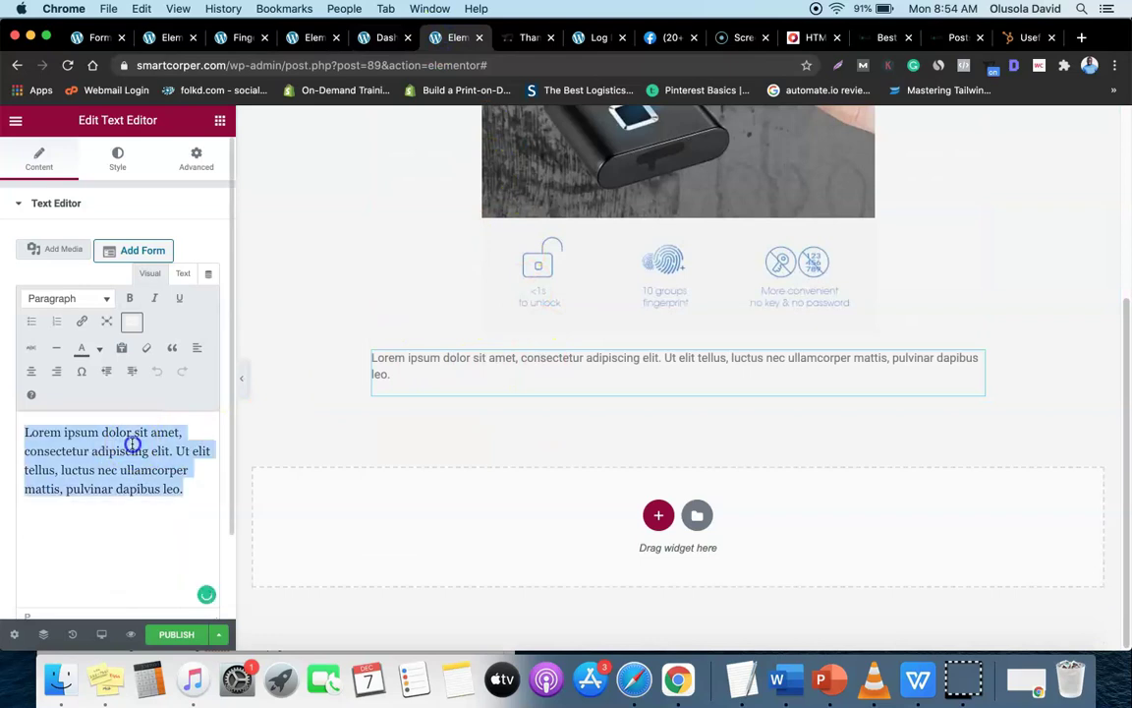
{"action": "key", "text": "super+v"}
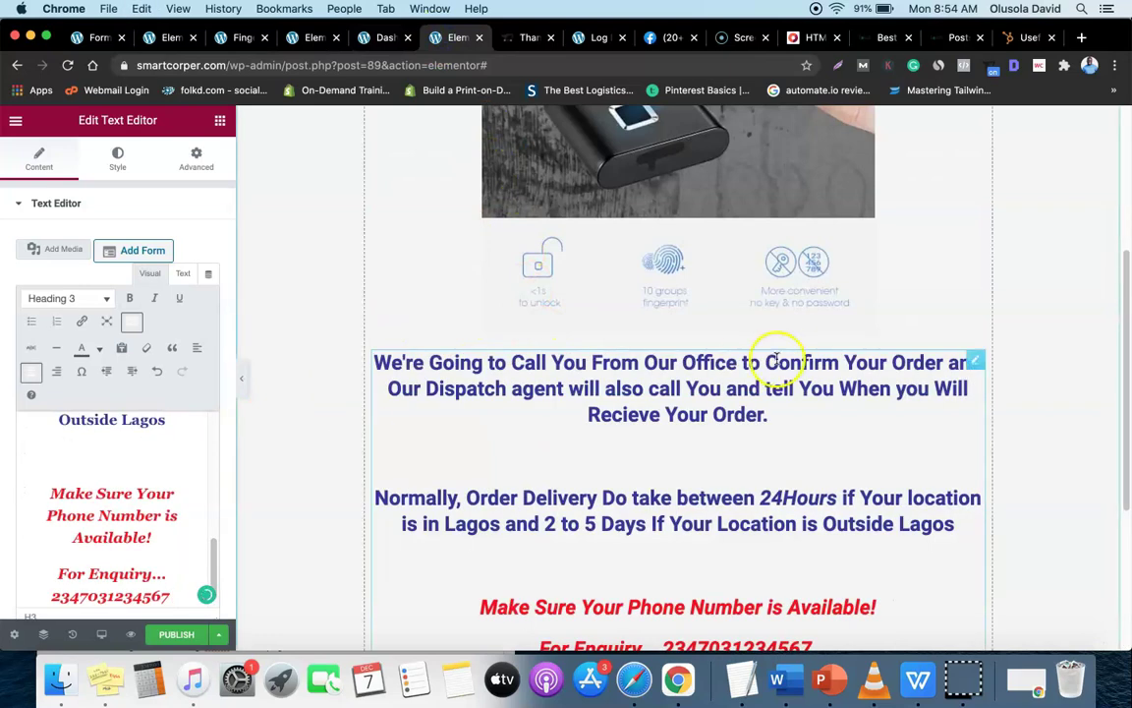
{"action": "scroll", "coordinate": [937, 513], "scroll_direction": "down", "scroll_amount": 5}
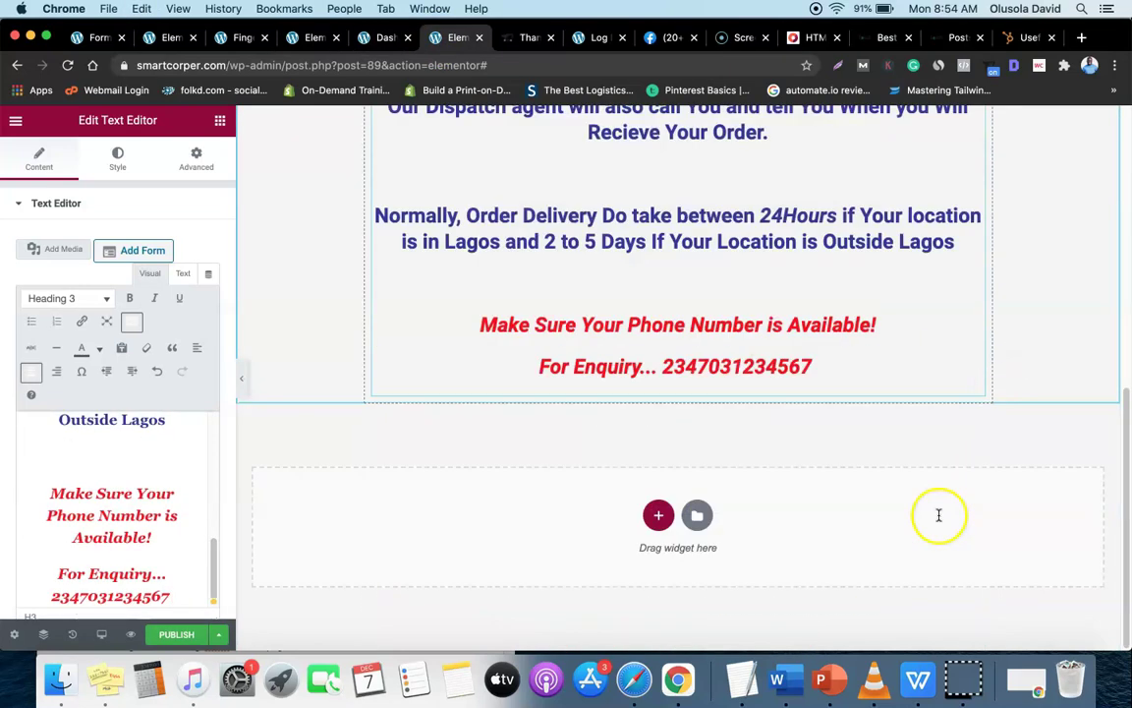
- Review the new thank-you page without the editing panel, checking the heading, padlock image and message, and restore the panel
{"action": "scroll", "coordinate": [247, 412], "scroll_direction": "up", "scroll_amount": 2}
{"action": "left_click", "coordinate": [241, 379]}
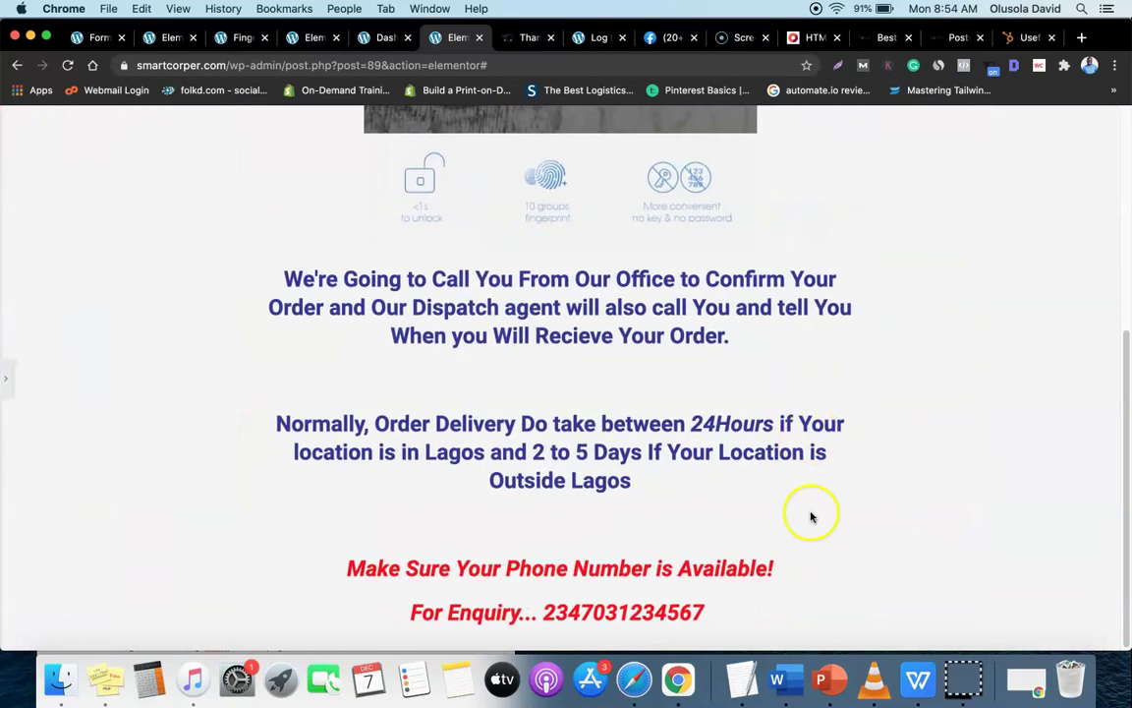
{"action": "scroll", "coordinate": [801, 503], "scroll_direction": "up", "scroll_amount": 4}
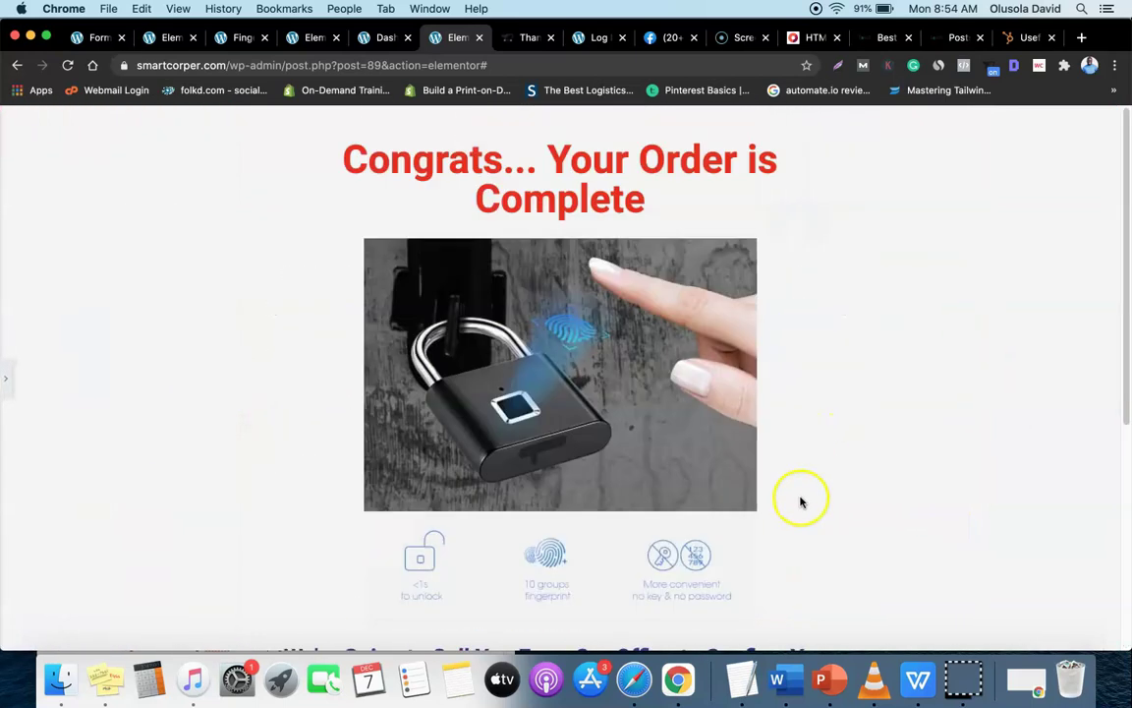
{"action": "left_click", "coordinate": [10, 381]}
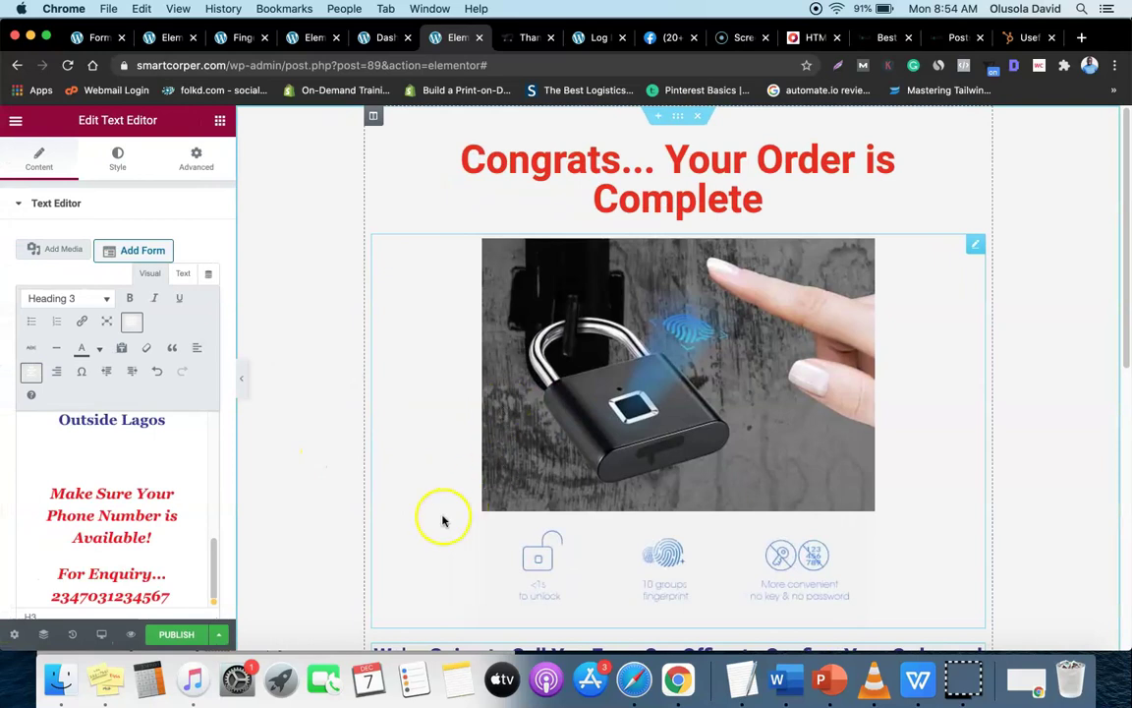
{"action": "scroll", "coordinate": [443, 518], "scroll_direction": "down", "scroll_amount": 2}
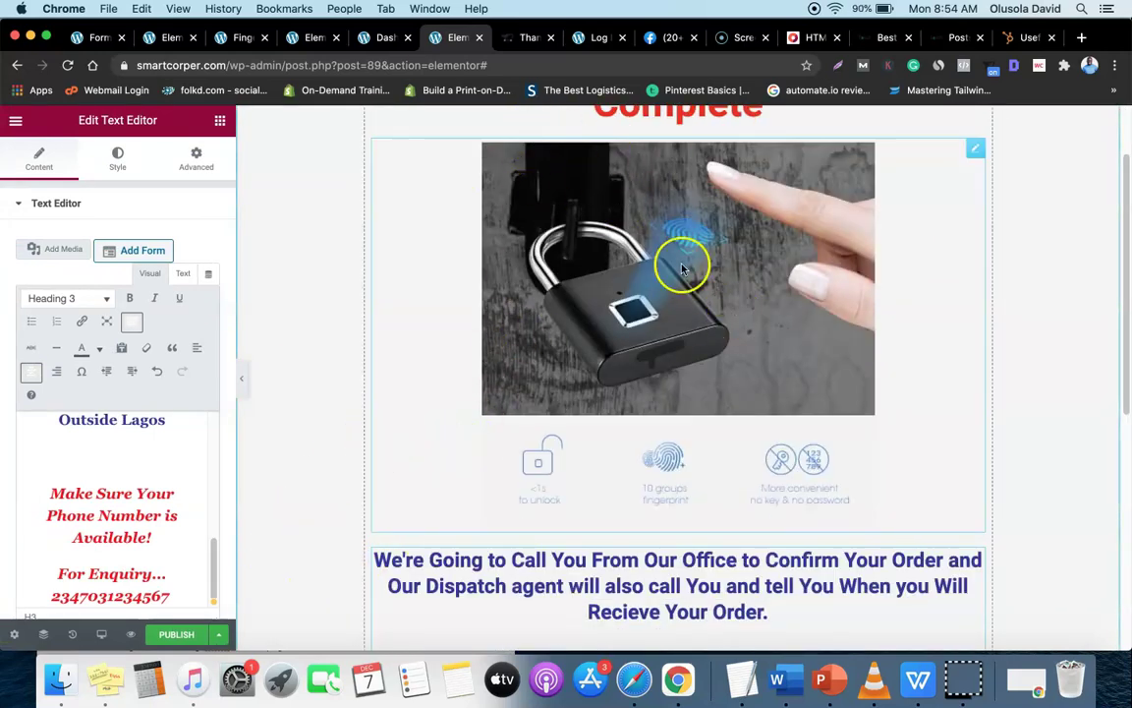
{"action": "scroll", "coordinate": [677, 320], "scroll_direction": "up", "scroll_amount": 1}
{"action": "scroll", "coordinate": [676, 319], "scroll_direction": "down", "scroll_amount": 3}
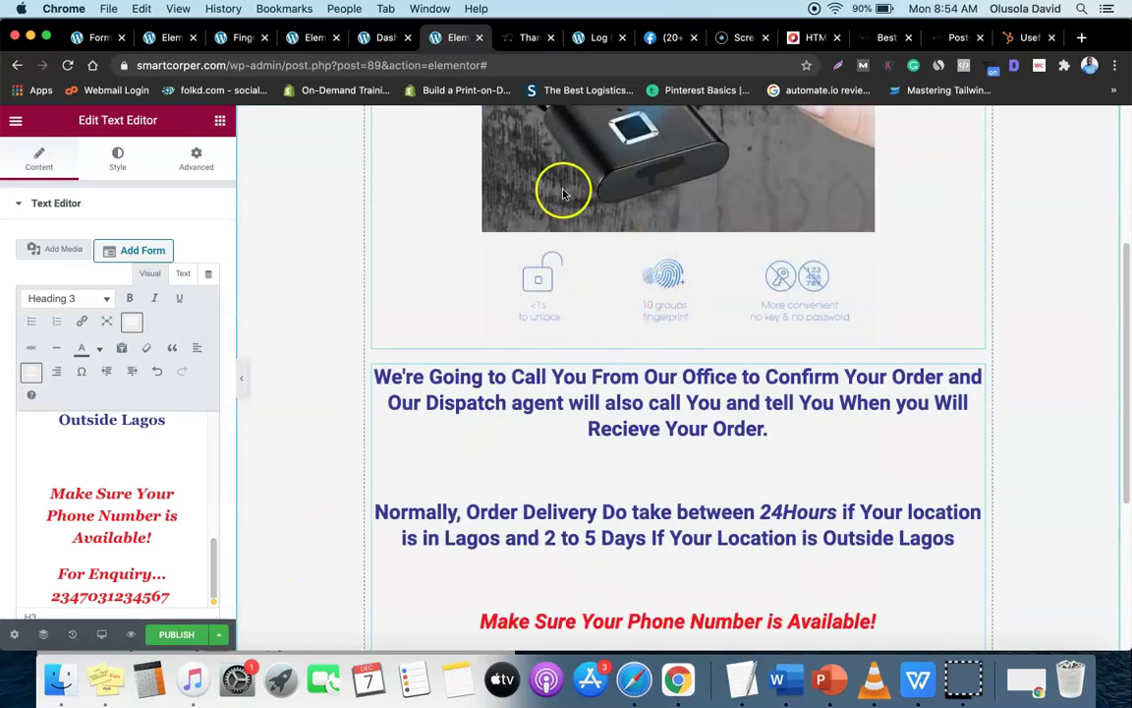
- Compare the new thank-you page with the Fingerprint Padlock order form and the example thank-you page
{"action": "left_click", "coordinate": [100, 37]}
{"action": "scroll", "coordinate": [563, 378], "scroll_direction": "down", "scroll_amount": 1}
{"action": "scroll", "coordinate": [563, 378], "scroll_direction": "up", "scroll_amount": 1}
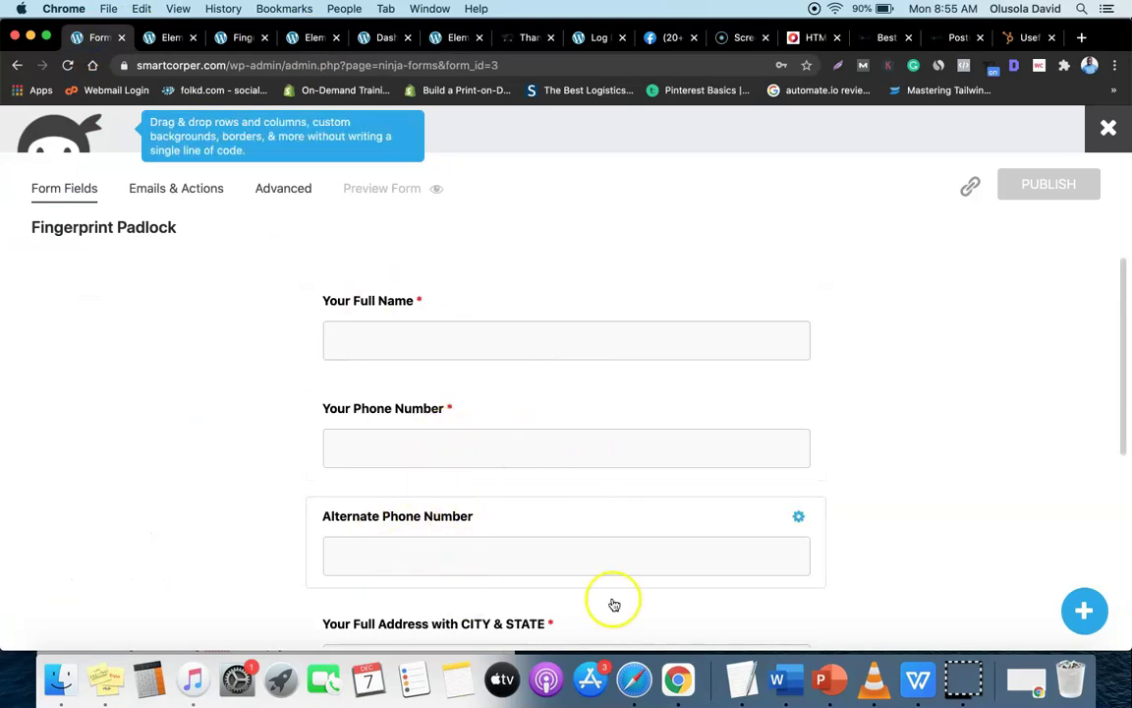
{"action": "left_click", "coordinate": [315, 39]}
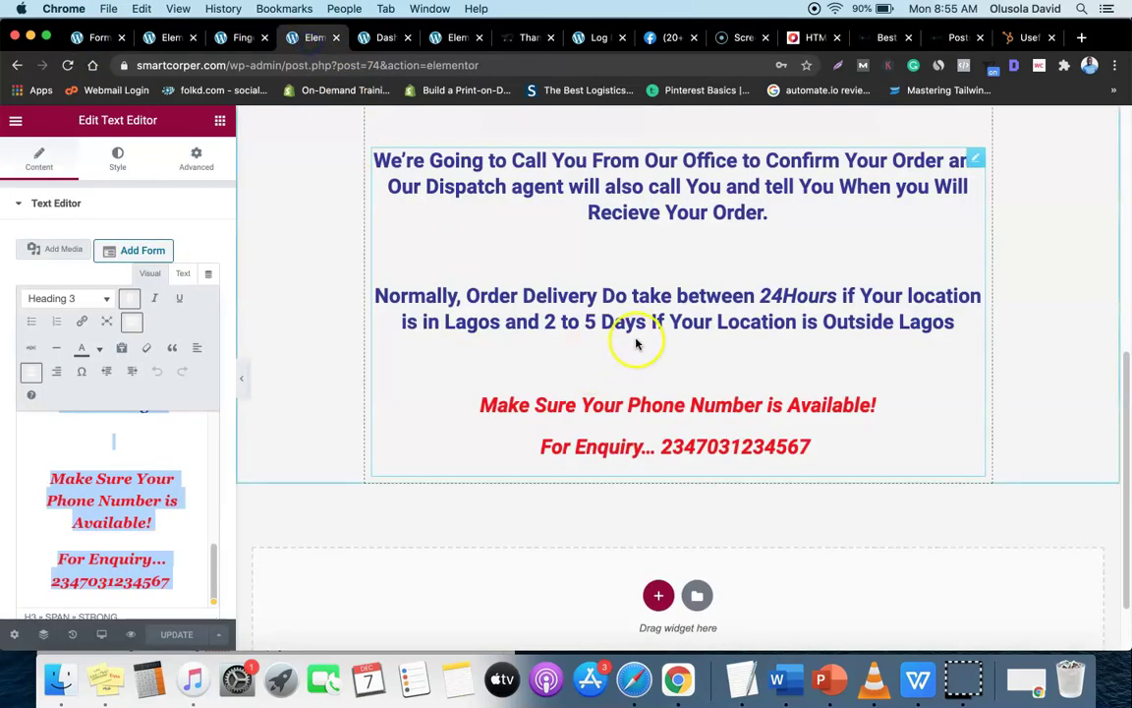
{"action": "scroll", "coordinate": [636, 343], "scroll_direction": "up", "scroll_amount": 10}
{"action": "scroll", "coordinate": [476, 351], "scroll_direction": "down", "scroll_amount": 2}
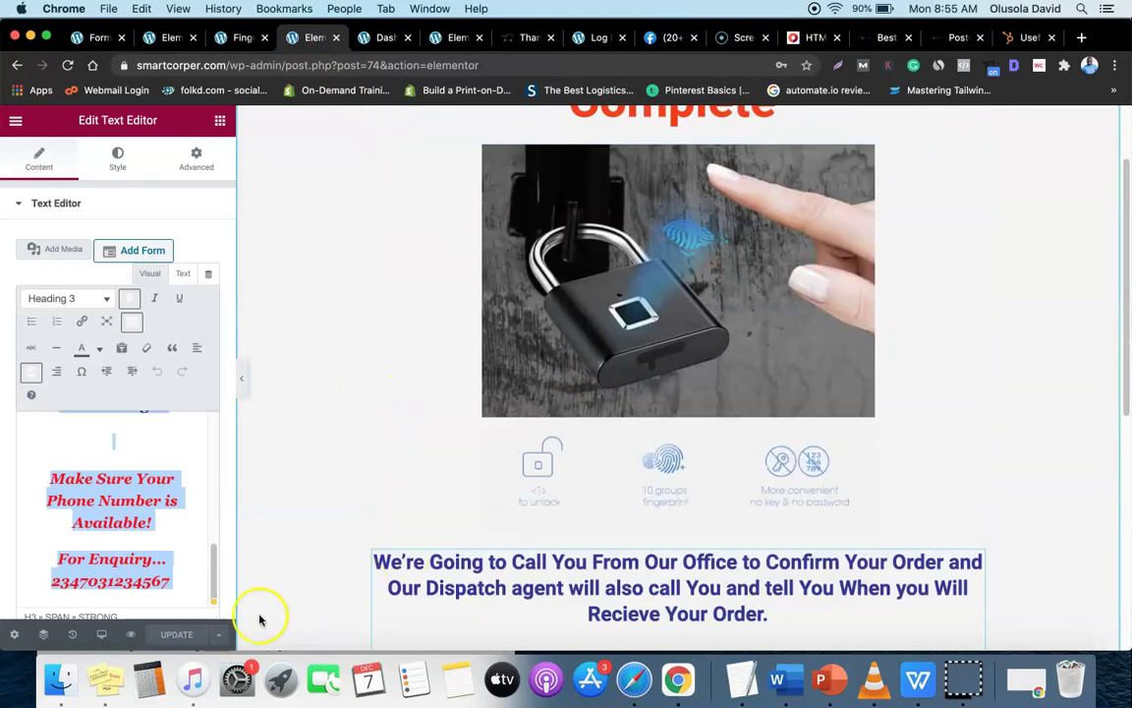
{"action": "left_click", "coordinate": [243, 376]}
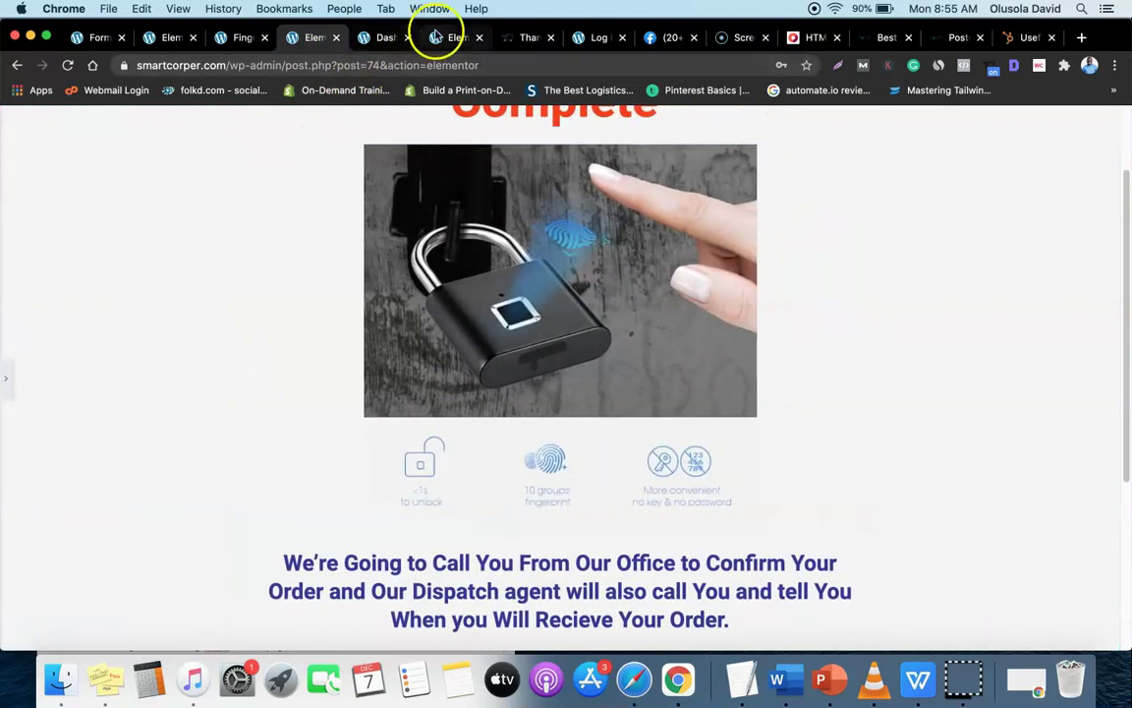
{"action": "left_click", "coordinate": [456, 37]}
{"action": "scroll", "coordinate": [615, 373], "scroll_direction": "down", "scroll_amount": 3}
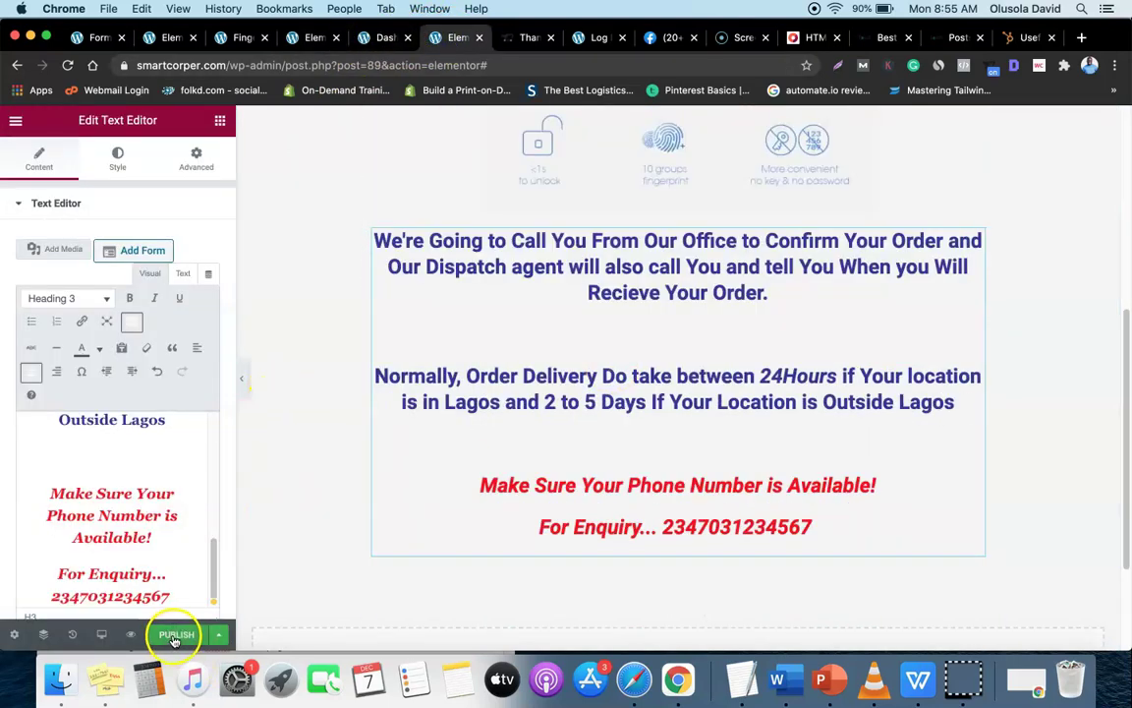
{"action": "scroll", "coordinate": [504, 501], "scroll_direction": "up", "scroll_amount": 5}
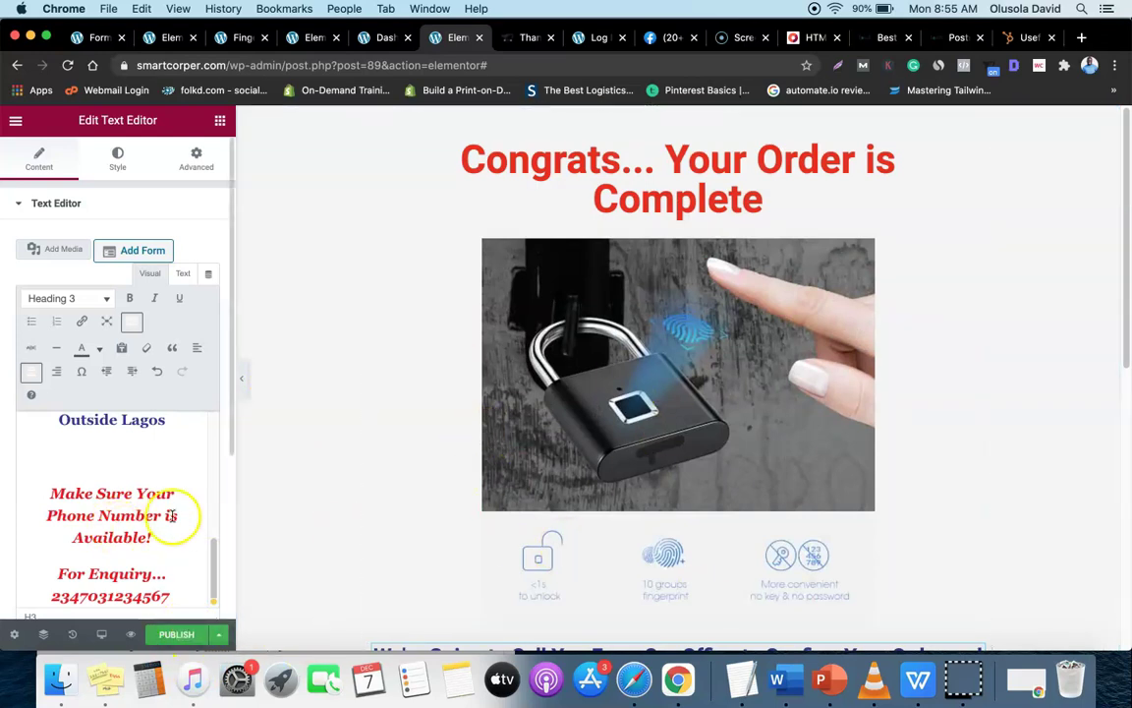
- Return to the example thank-you page, restore its editing panel and preview the page in a new tab
{"action": "left_click", "coordinate": [216, 40]}
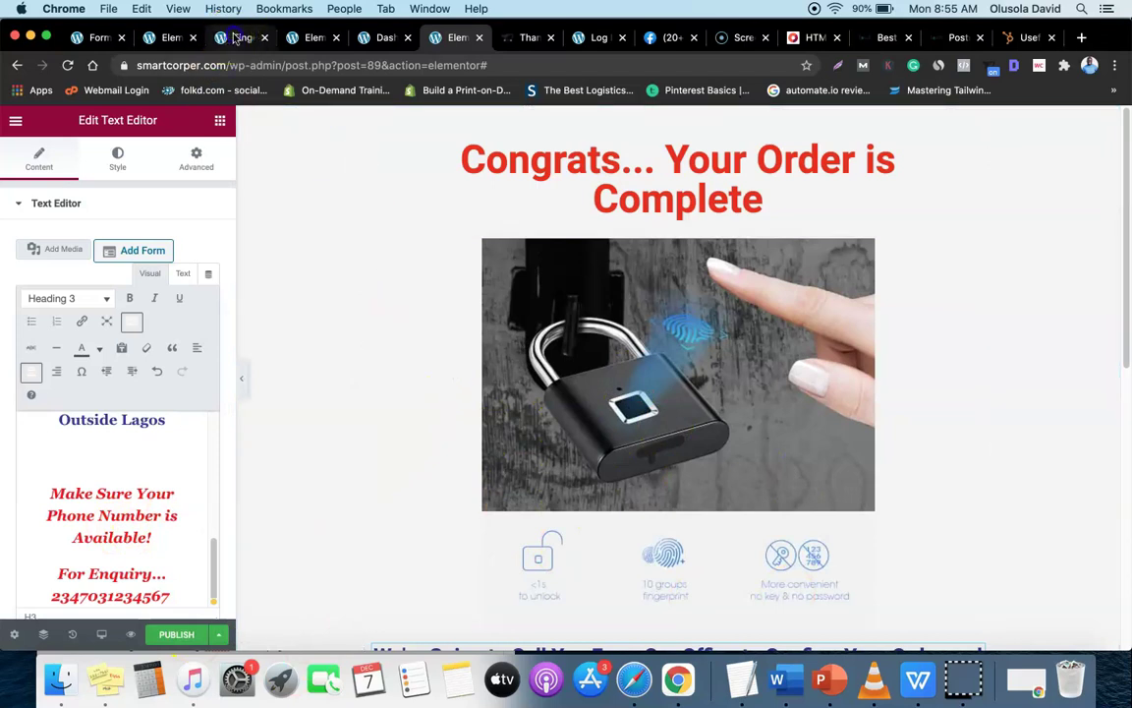
{"action": "left_click", "coordinate": [304, 37]}
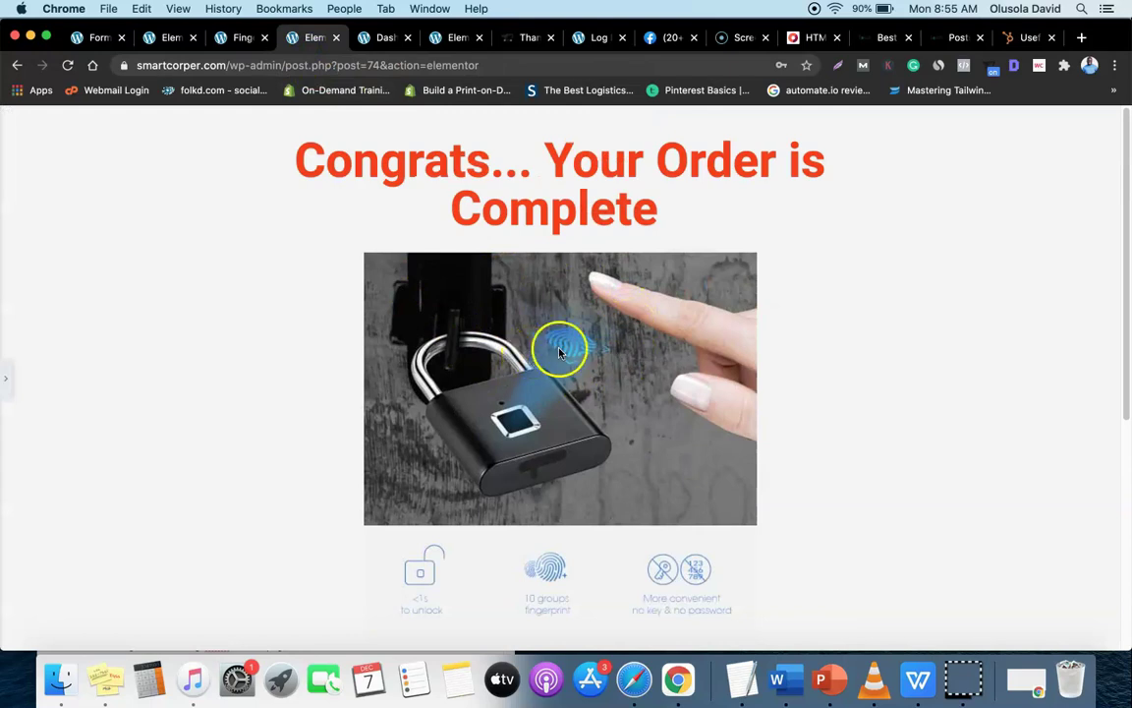
{"action": "scroll", "coordinate": [503, 382], "scroll_direction": "down", "scroll_amount": 2}
{"action": "left_click", "coordinate": [8, 374]}
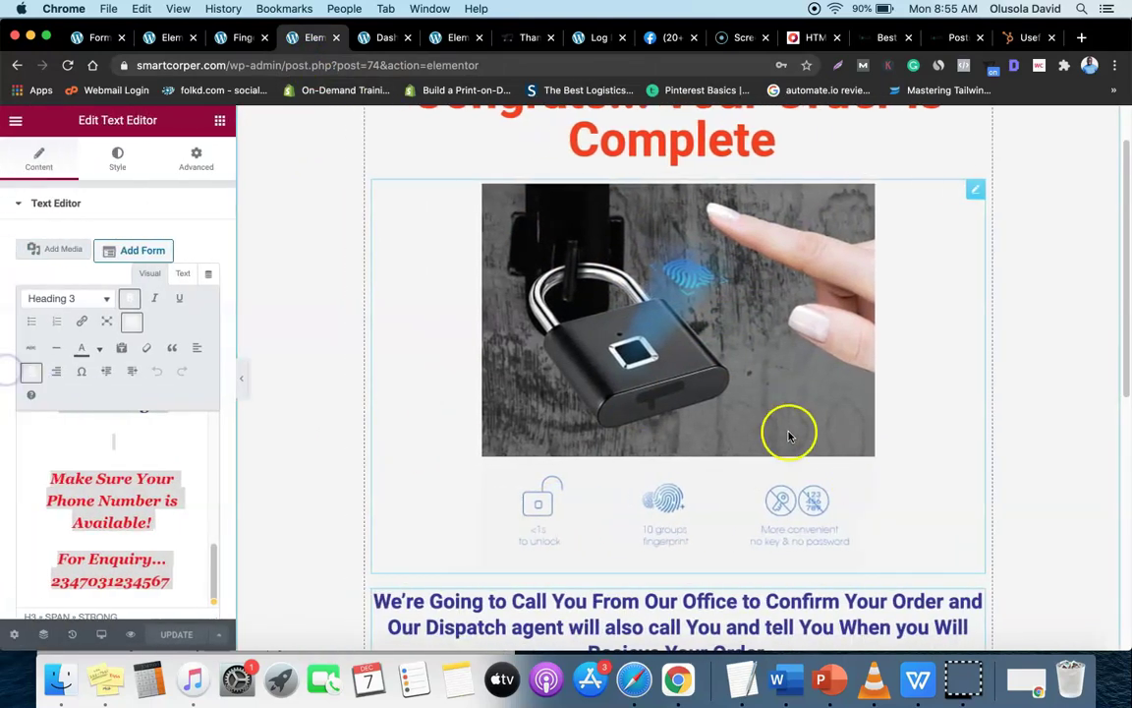
{"action": "left_click", "coordinate": [129, 634]}
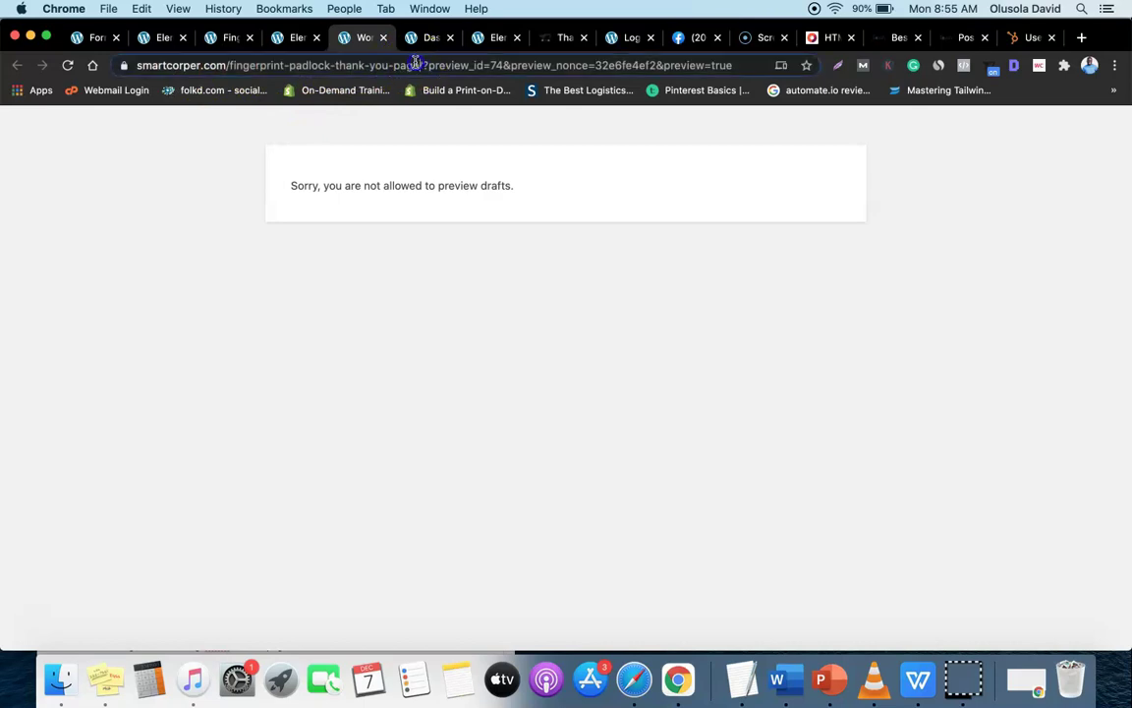
{"action": "left_click_drag", "start_coordinate": [401, 63], "coordinate": [138, 71]}
{"action": "right_click", "coordinate": [163, 65]}
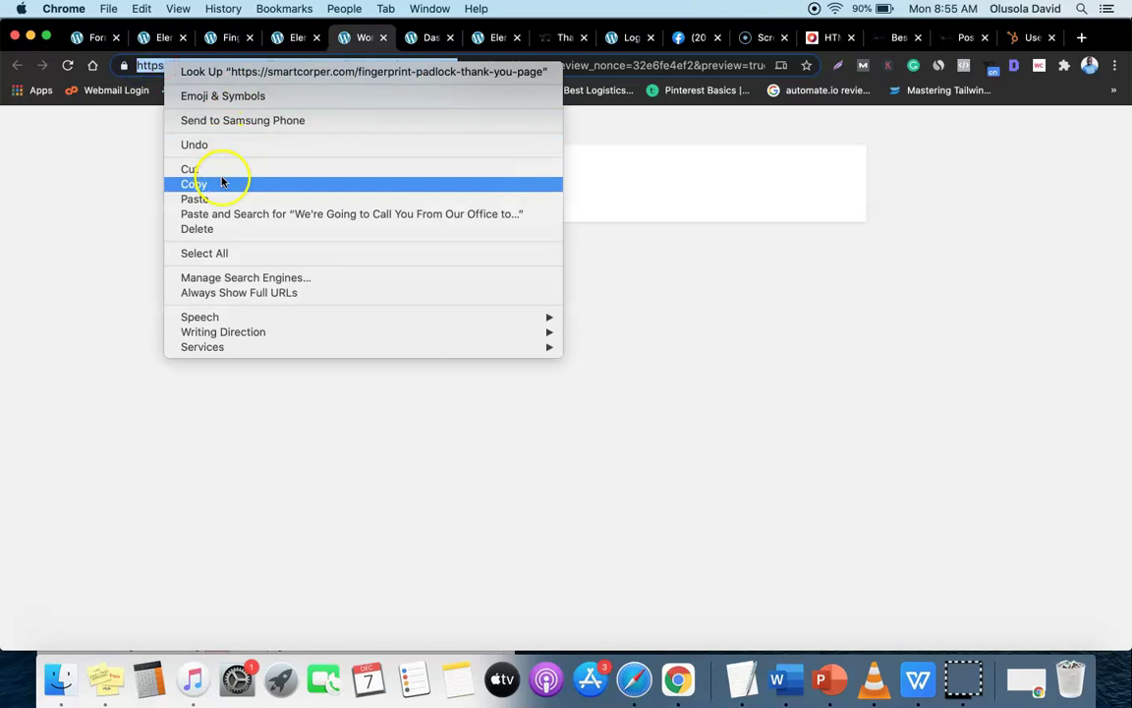
{"action": "left_click", "coordinate": [223, 182]}
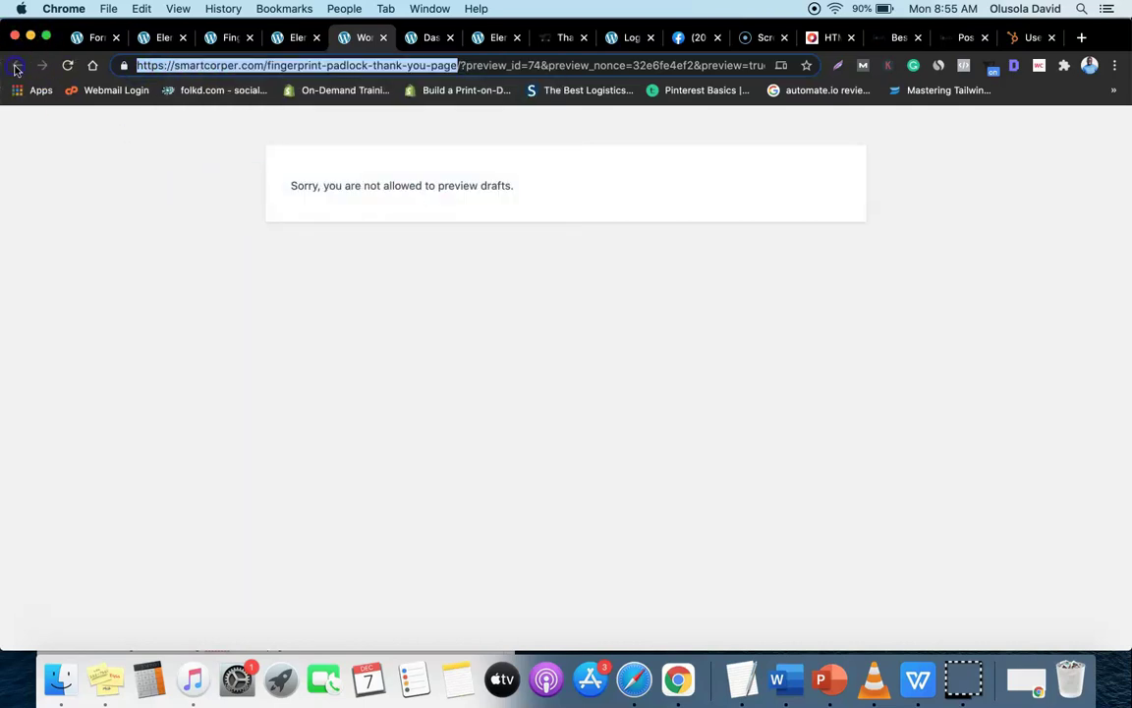
{"action": "left_click", "coordinate": [381, 38]}
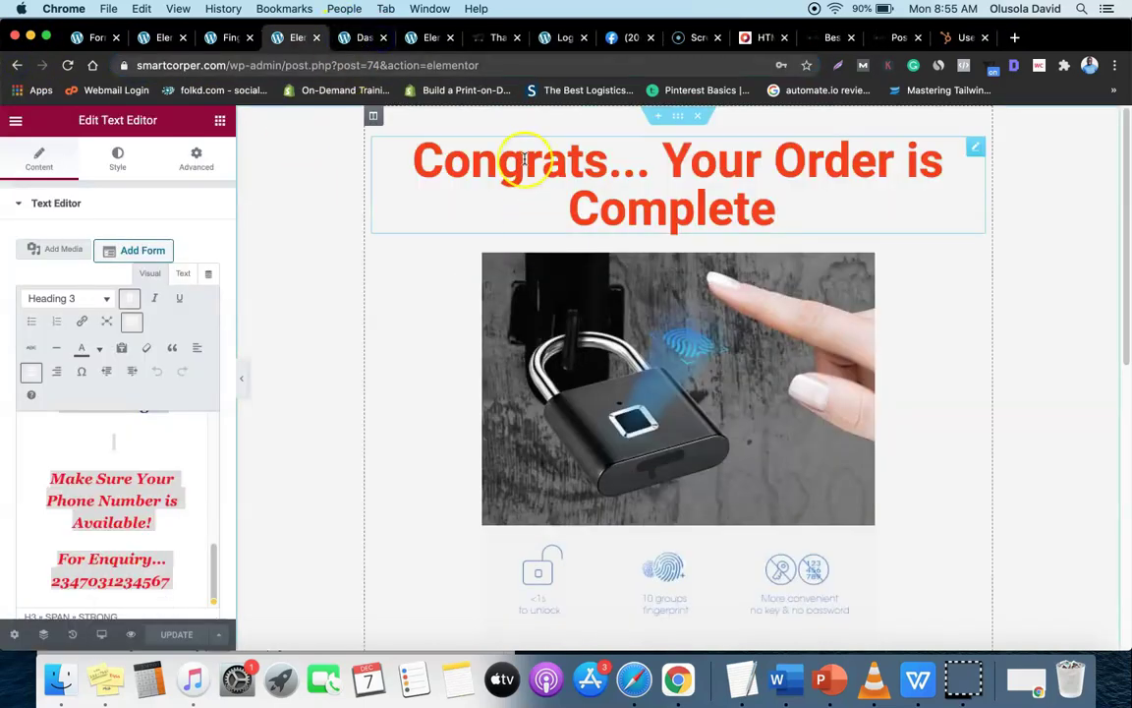
- Look through the fields of the Fingerprint Padlock order form, from the full name to the submit button
{"action": "left_click", "coordinate": [101, 36]}
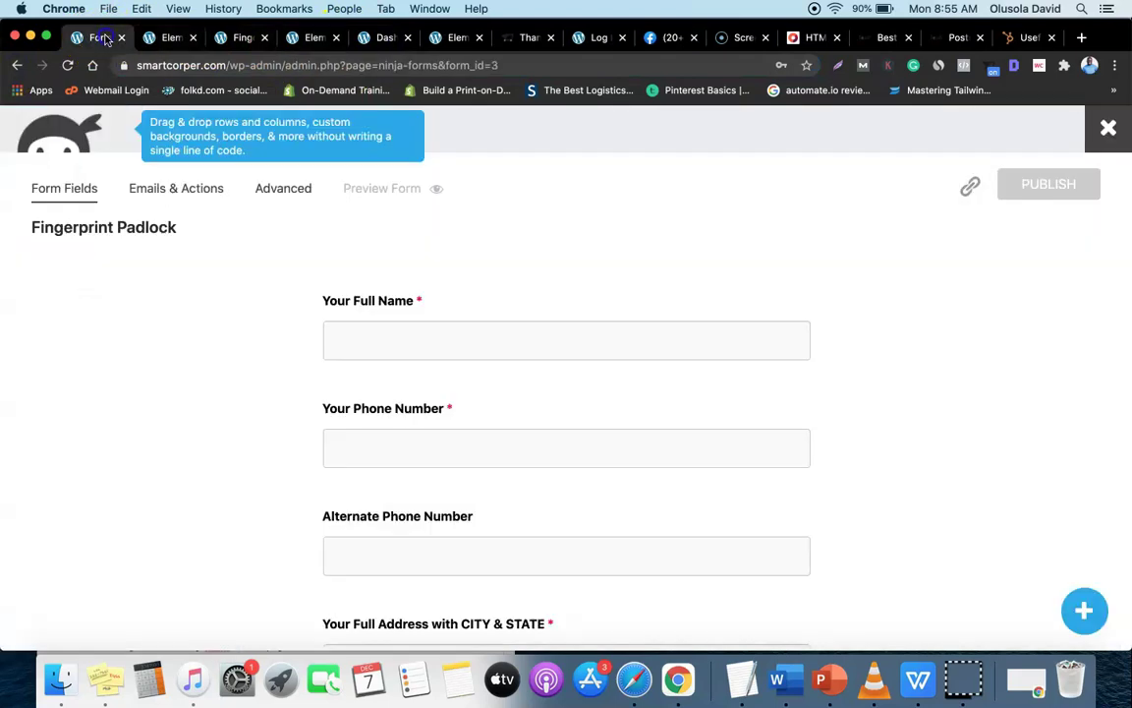
{"action": "scroll", "coordinate": [447, 338], "scroll_direction": "down", "scroll_amount": 1}
{"action": "scroll", "coordinate": [447, 338], "scroll_direction": "down", "scroll_amount": 2}
{"action": "scroll", "coordinate": [457, 399], "scroll_direction": "up", "scroll_amount": 4}
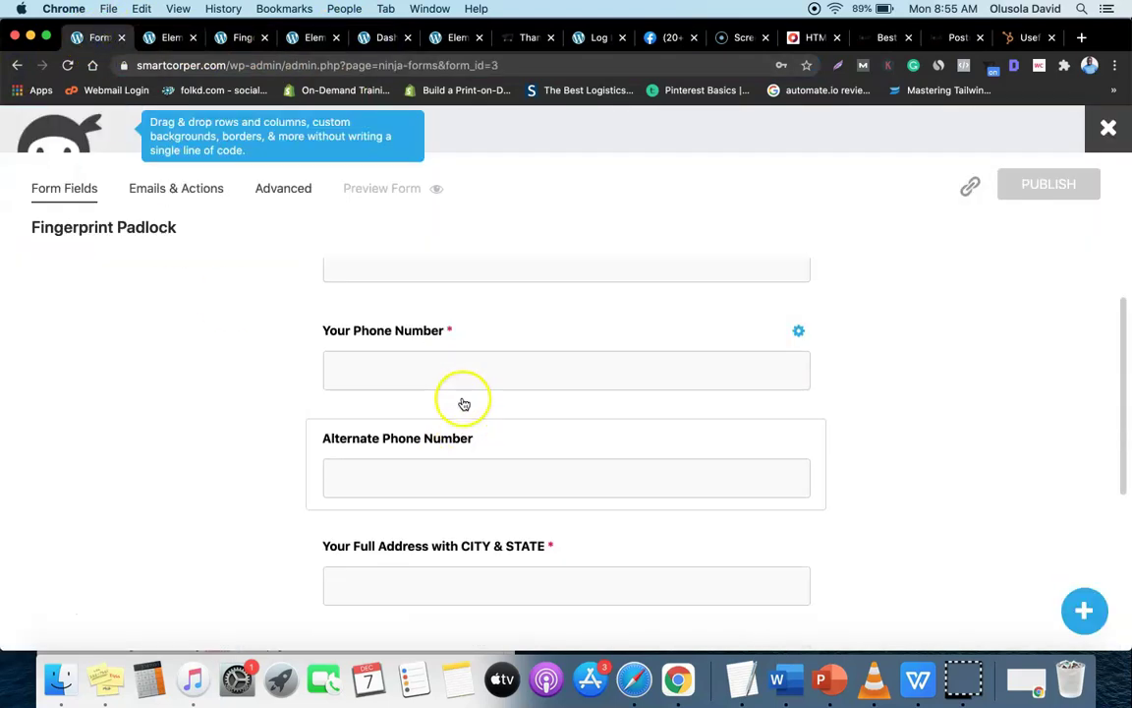
{"action": "scroll", "coordinate": [488, 379], "scroll_direction": "down", "scroll_amount": 5}
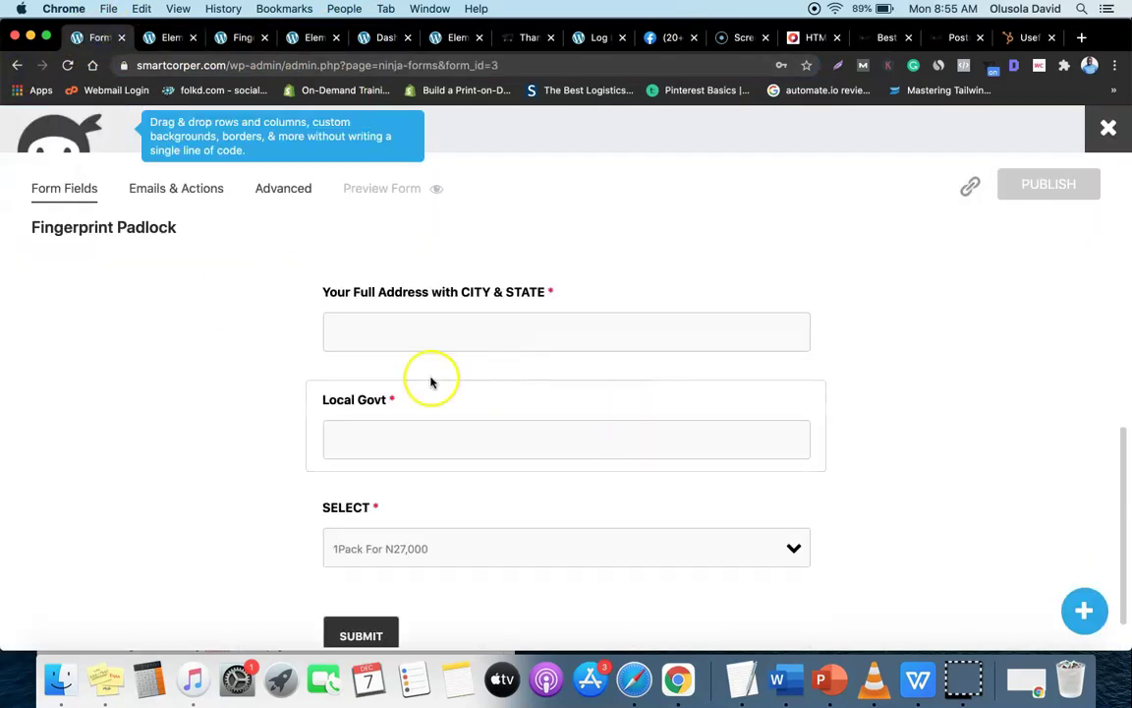
{"action": "scroll", "coordinate": [459, 381], "scroll_direction": "up", "scroll_amount": 5}
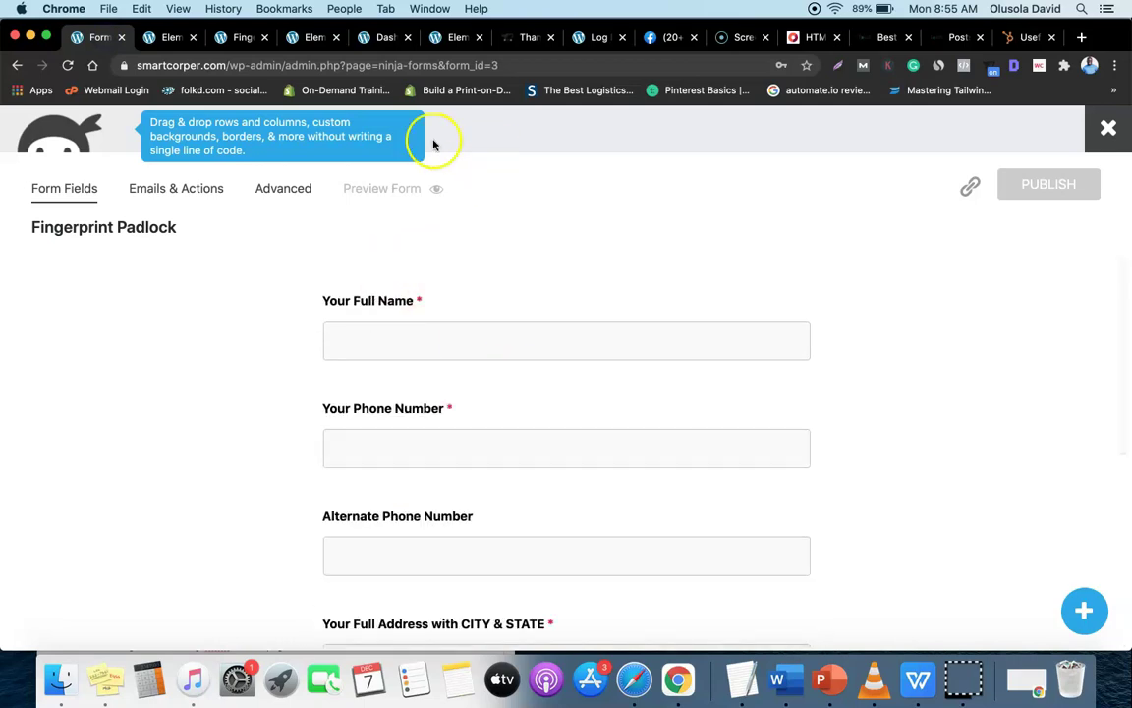
- Switch to the WordPress dashboard and view the options available under Ninja Forms
{"action": "left_click", "coordinate": [383, 36]}
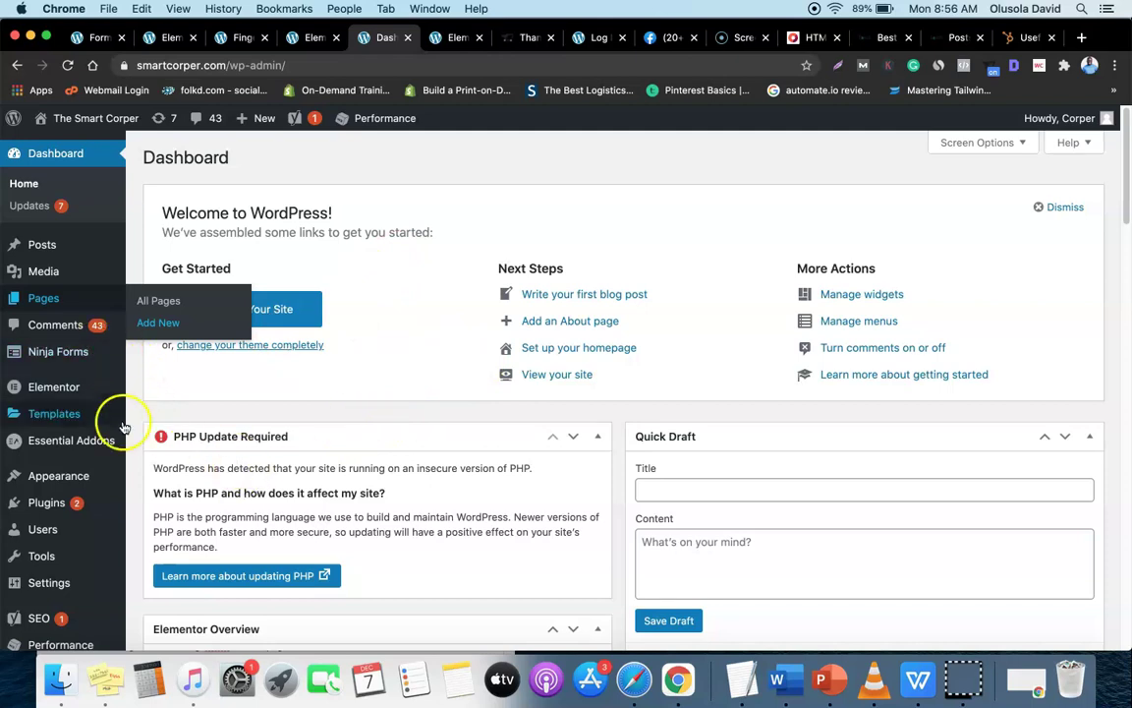
{"action": "mouse_move", "coordinate": [96, 415]}
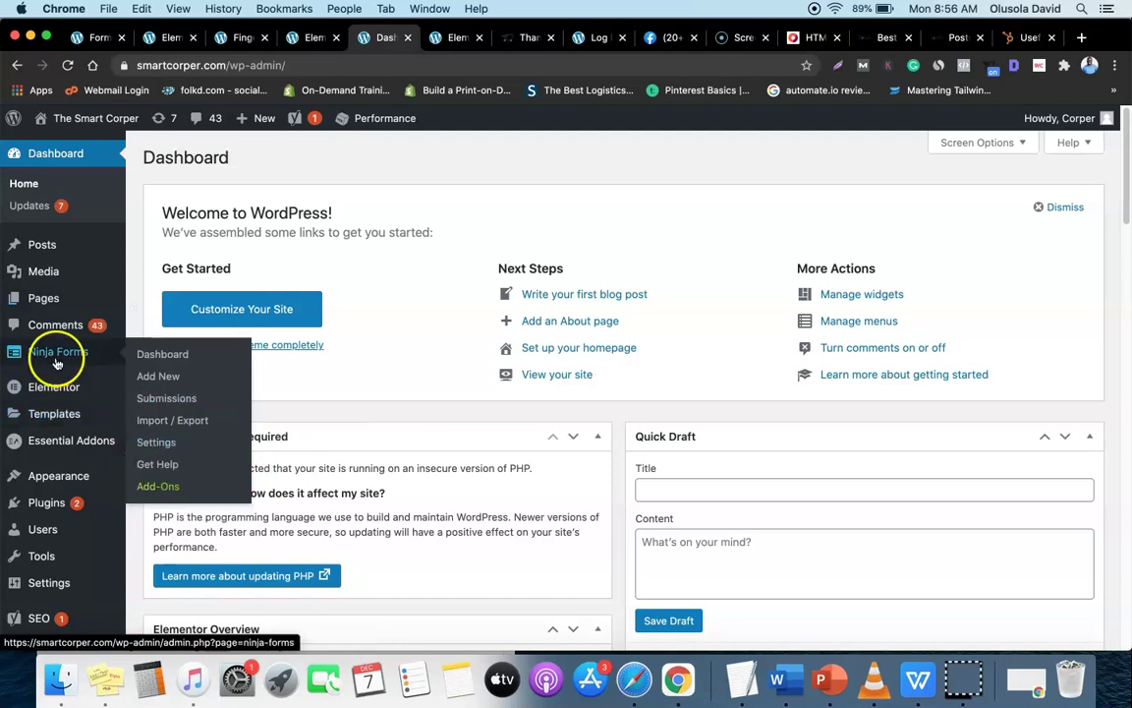
{"action": "mouse_move", "coordinate": [88, 438]}
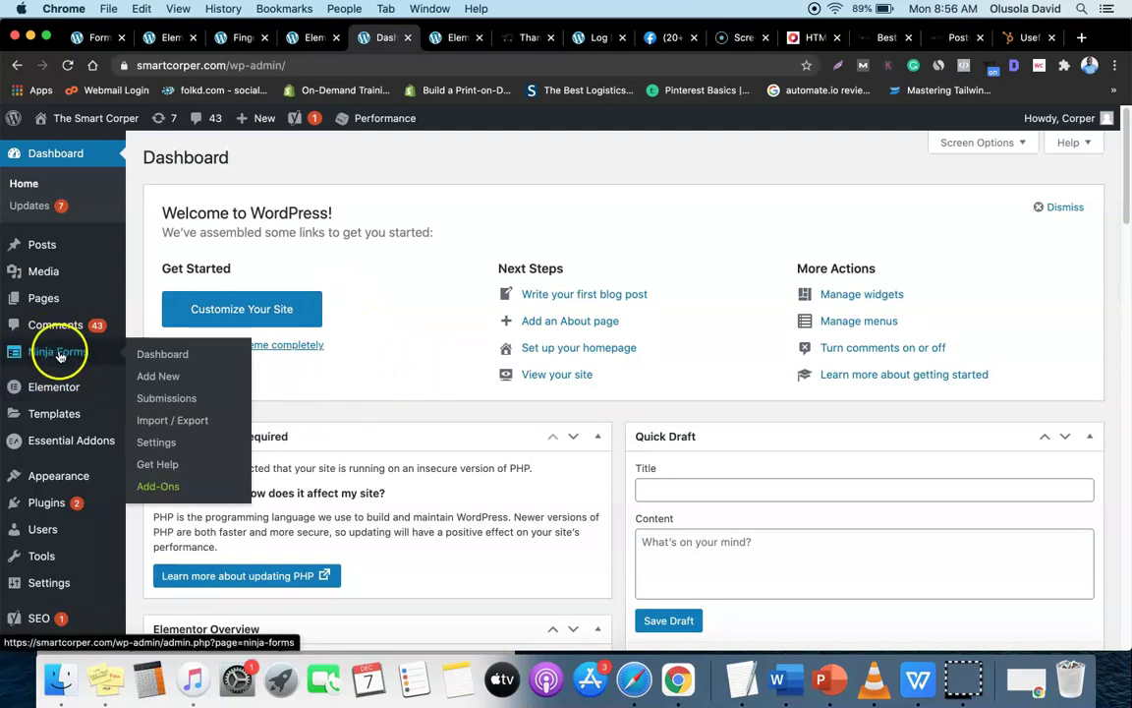
{"action": "mouse_move", "coordinate": [93, 354]}
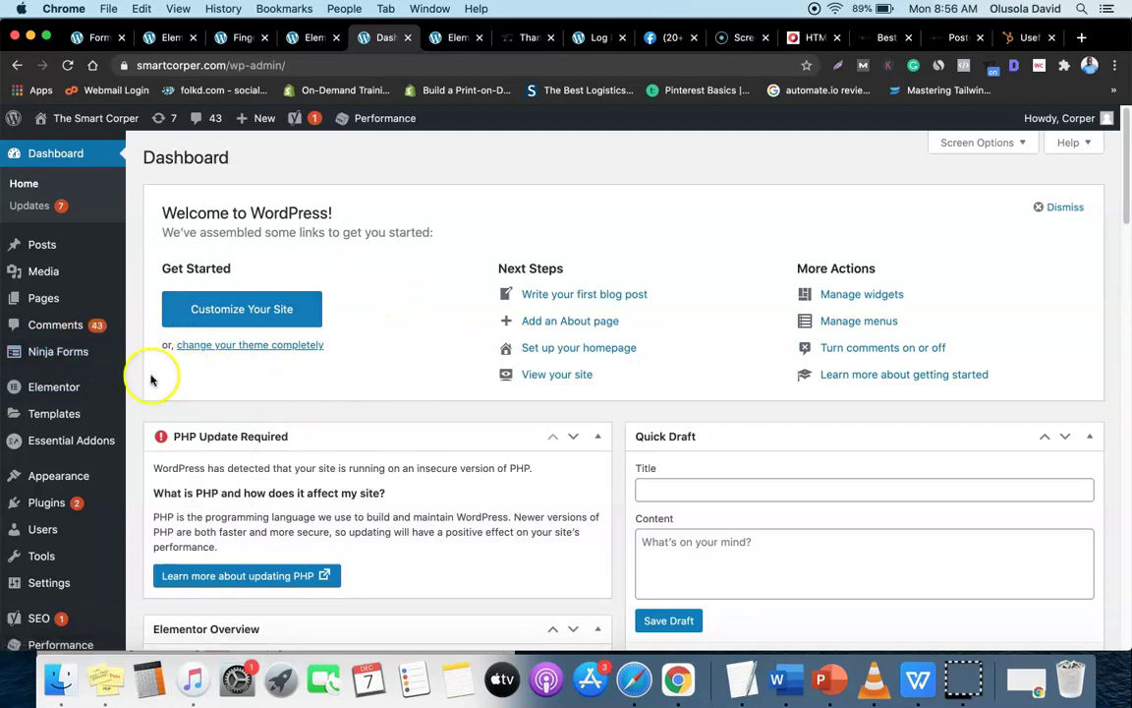
- Start a new blank form in Ninja Forms
{"action": "mouse_move", "coordinate": [56, 346]}
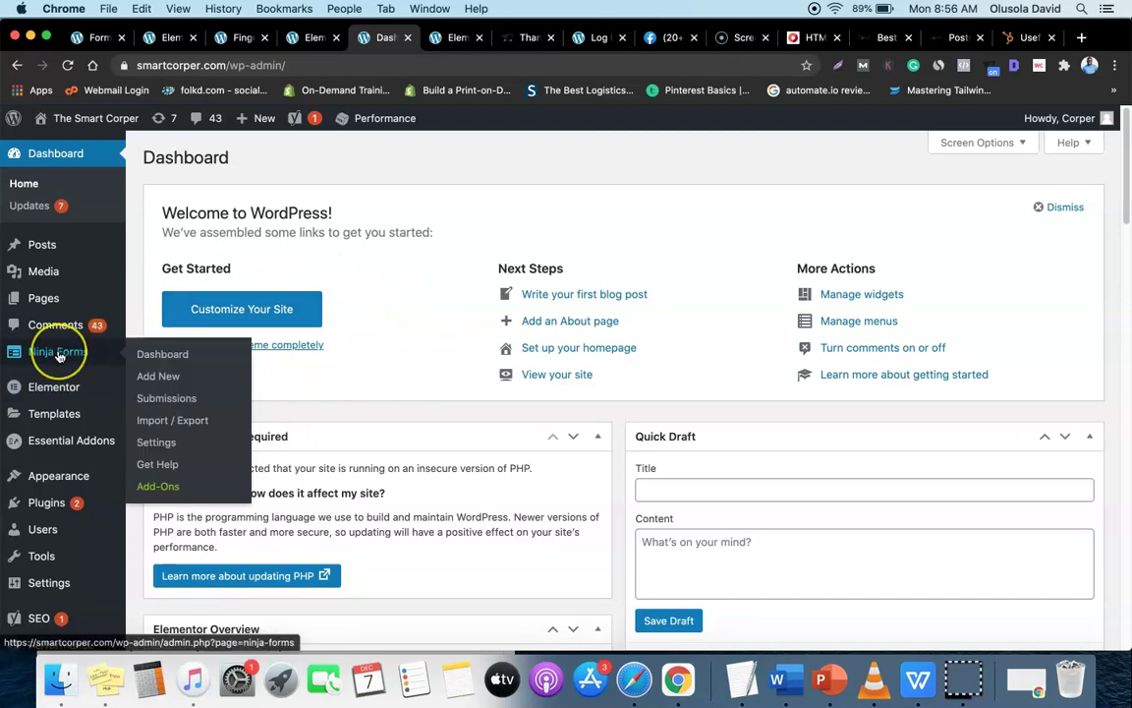
{"action": "left_click", "coordinate": [154, 378]}
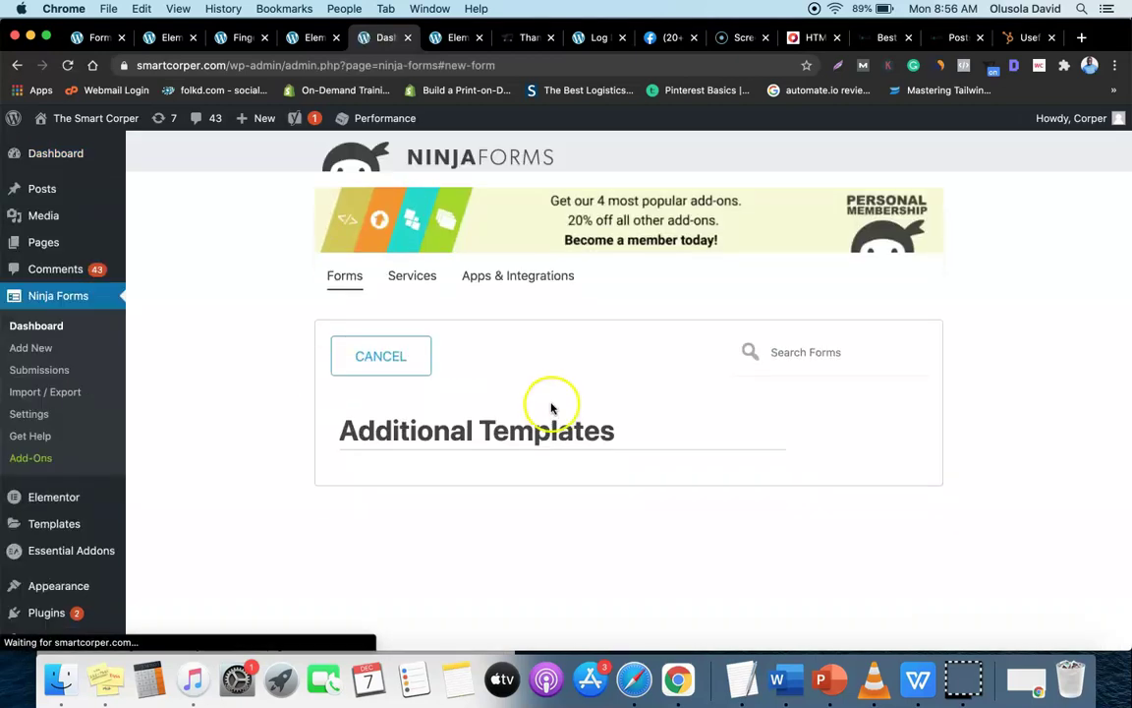
{"action": "scroll", "coordinate": [848, 455], "scroll_direction": "down", "scroll_amount": 1}
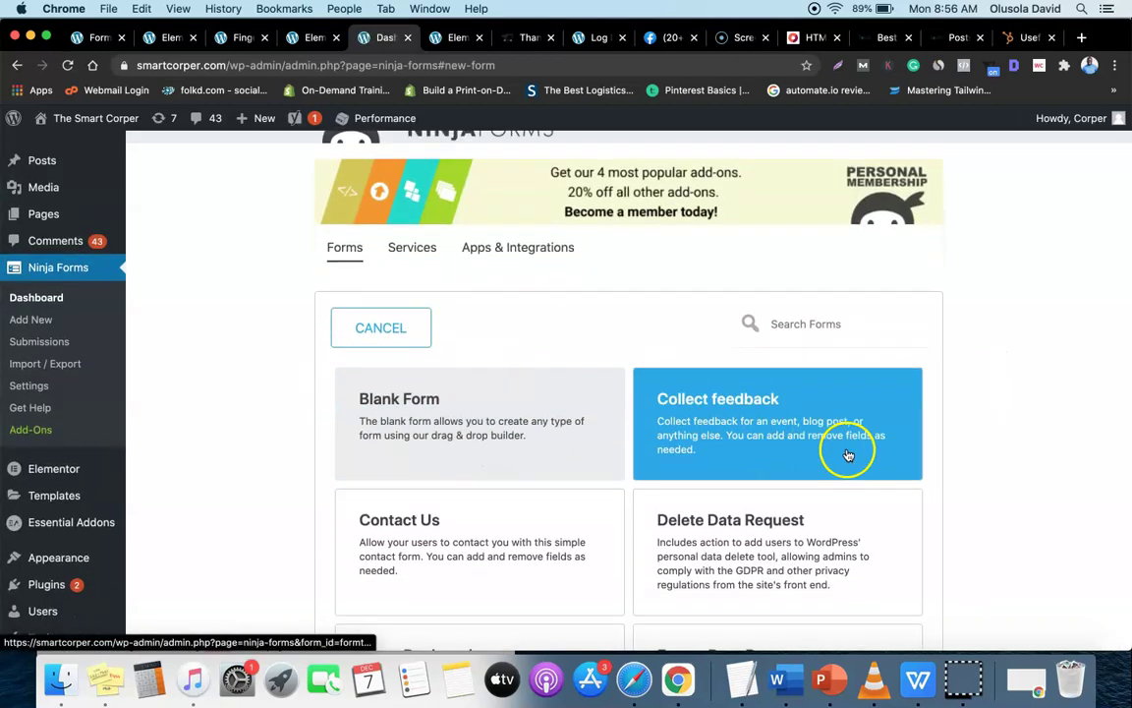
{"action": "scroll", "coordinate": [849, 455], "scroll_direction": "down", "scroll_amount": 2}
{"action": "left_click", "coordinate": [483, 376]}
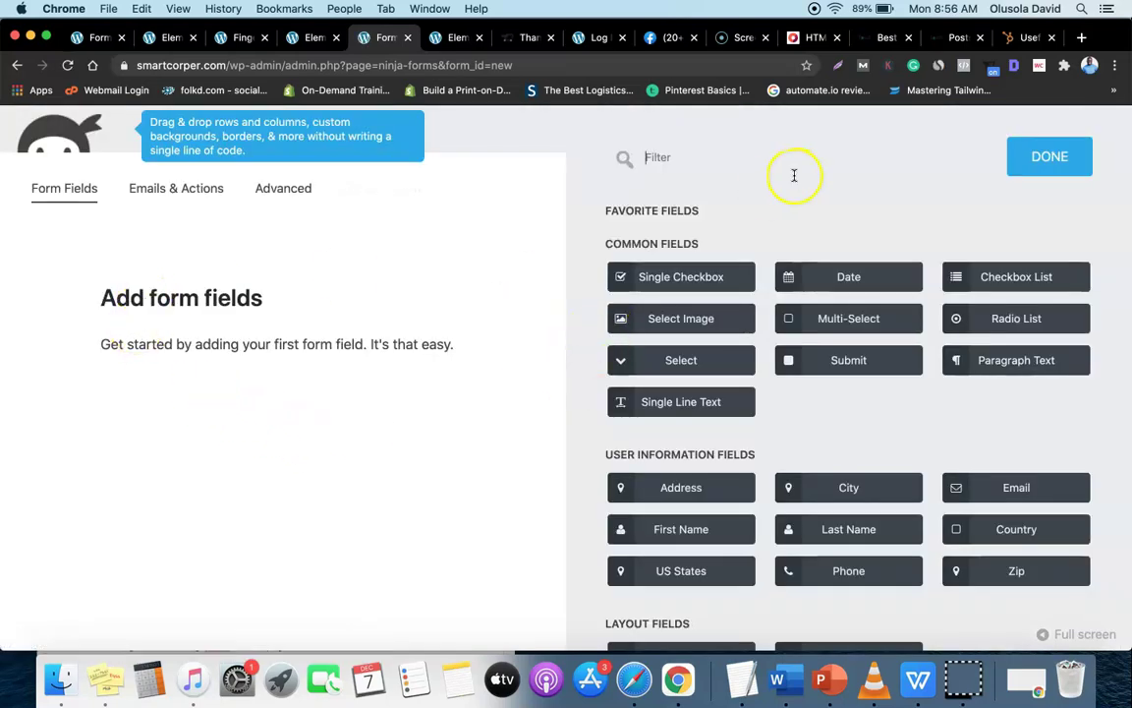
- Review the example Fingerprint Padlock form's fields, including the pack options of its SELECT field
{"action": "left_click", "coordinate": [99, 37]}
{"action": "left_click_drag", "start_coordinate": [447, 328], "coordinate": [450, 327]}
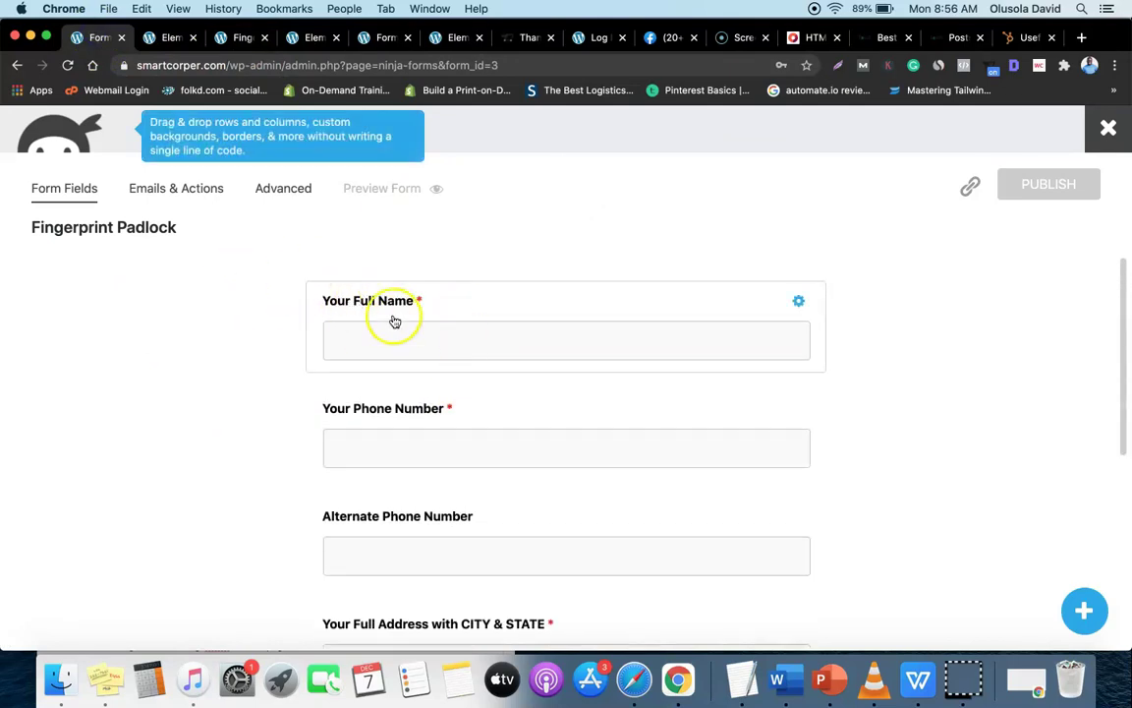
{"action": "scroll", "coordinate": [369, 442], "scroll_direction": "down", "scroll_amount": 5}
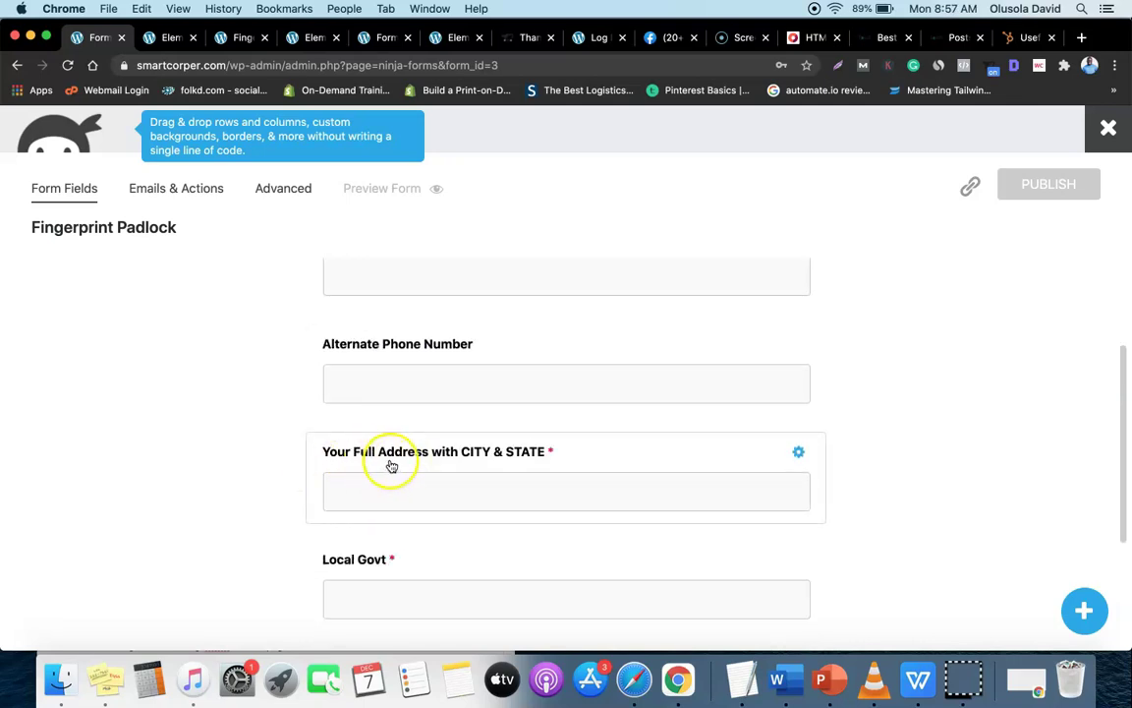
{"action": "scroll", "coordinate": [458, 466], "scroll_direction": "down", "scroll_amount": 4}
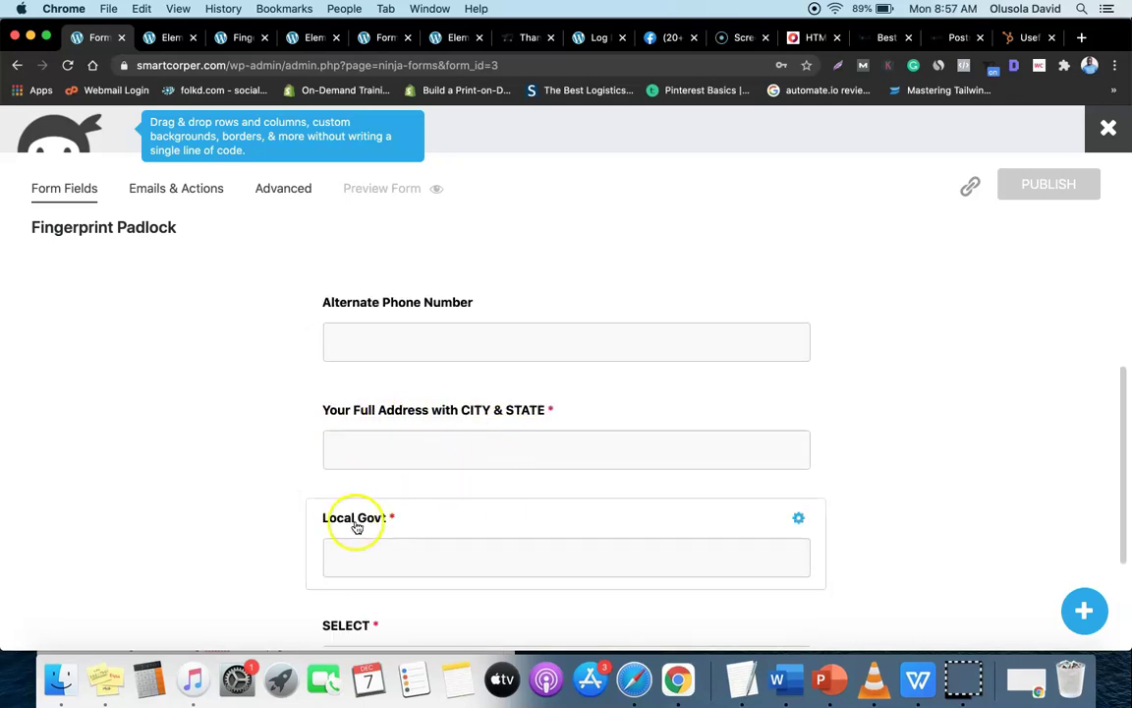
{"action": "scroll", "coordinate": [363, 511], "scroll_direction": "down", "scroll_amount": 2}
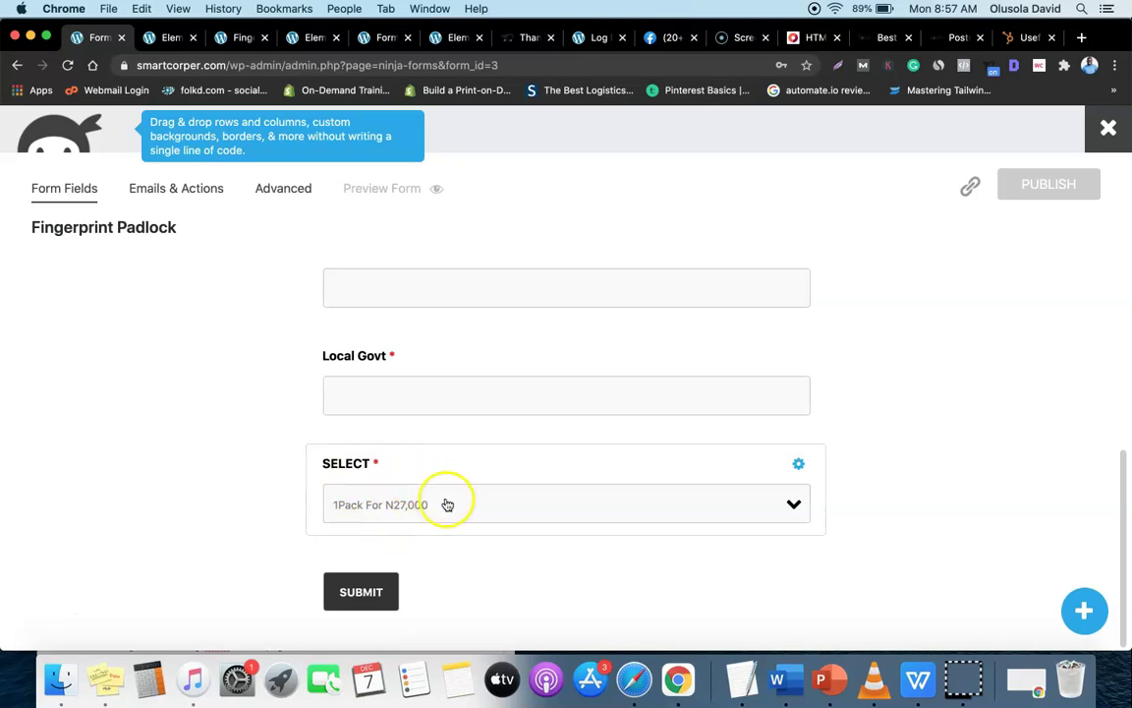
{"action": "left_click", "coordinate": [714, 509]}
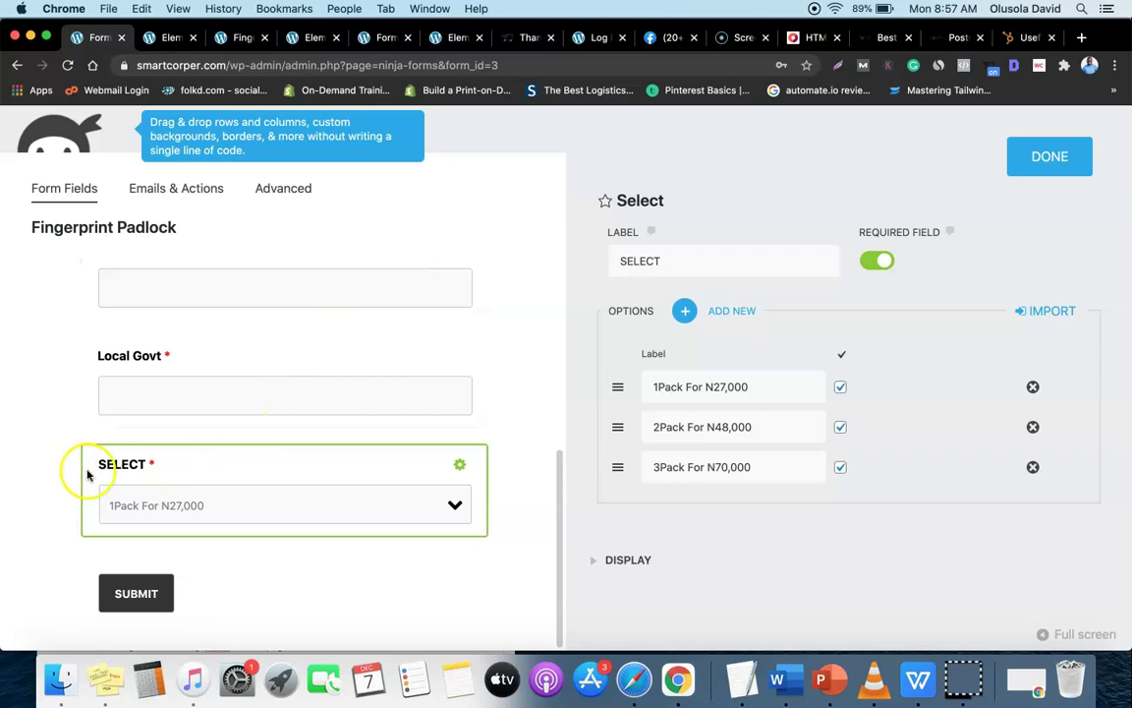
{"action": "left_click", "coordinate": [1066, 147]}
{"action": "scroll", "coordinate": [521, 305], "scroll_direction": "up", "scroll_amount": 10}
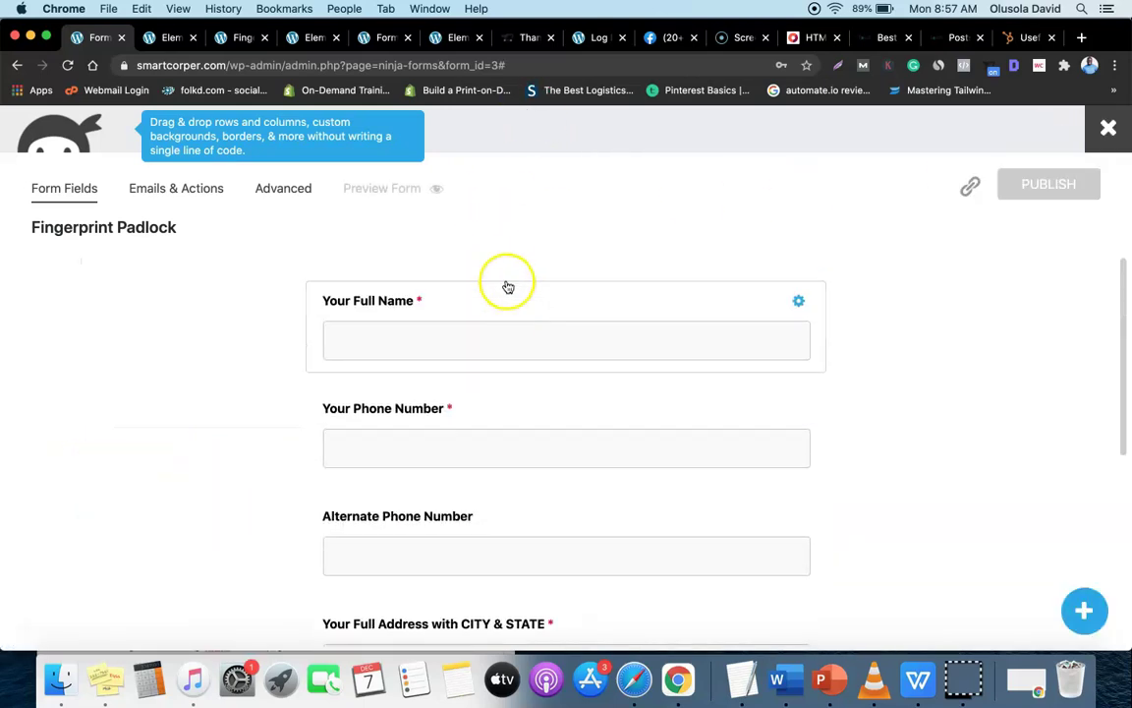
{"action": "left_click", "coordinate": [437, 39]}
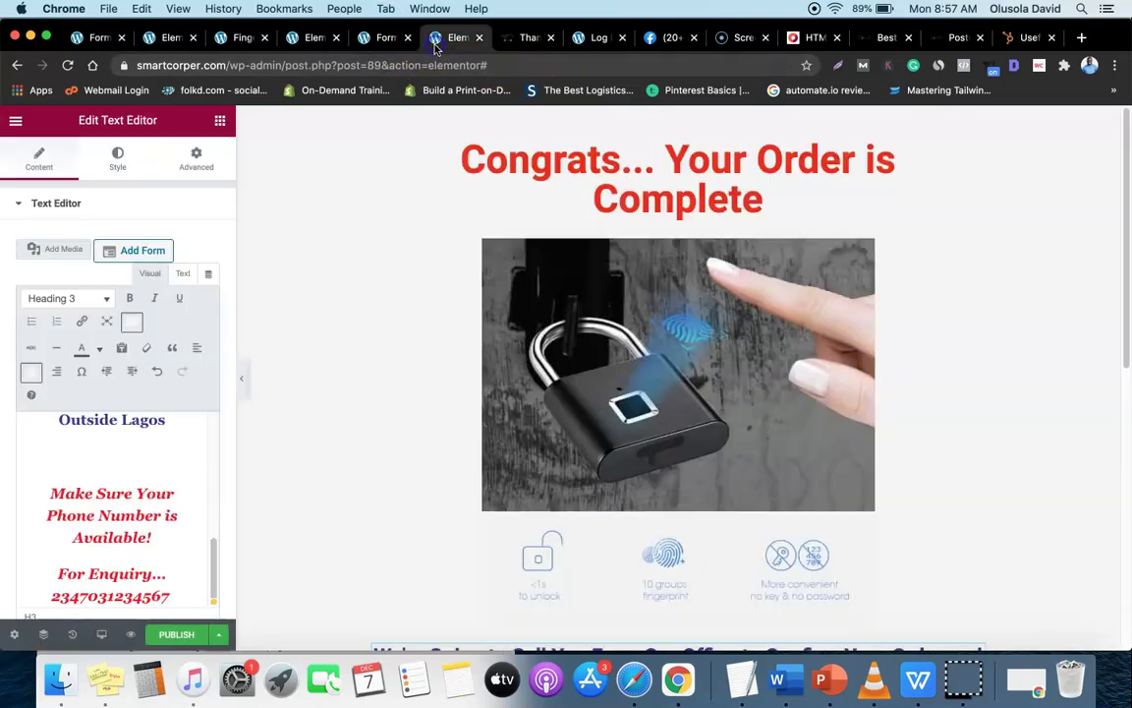
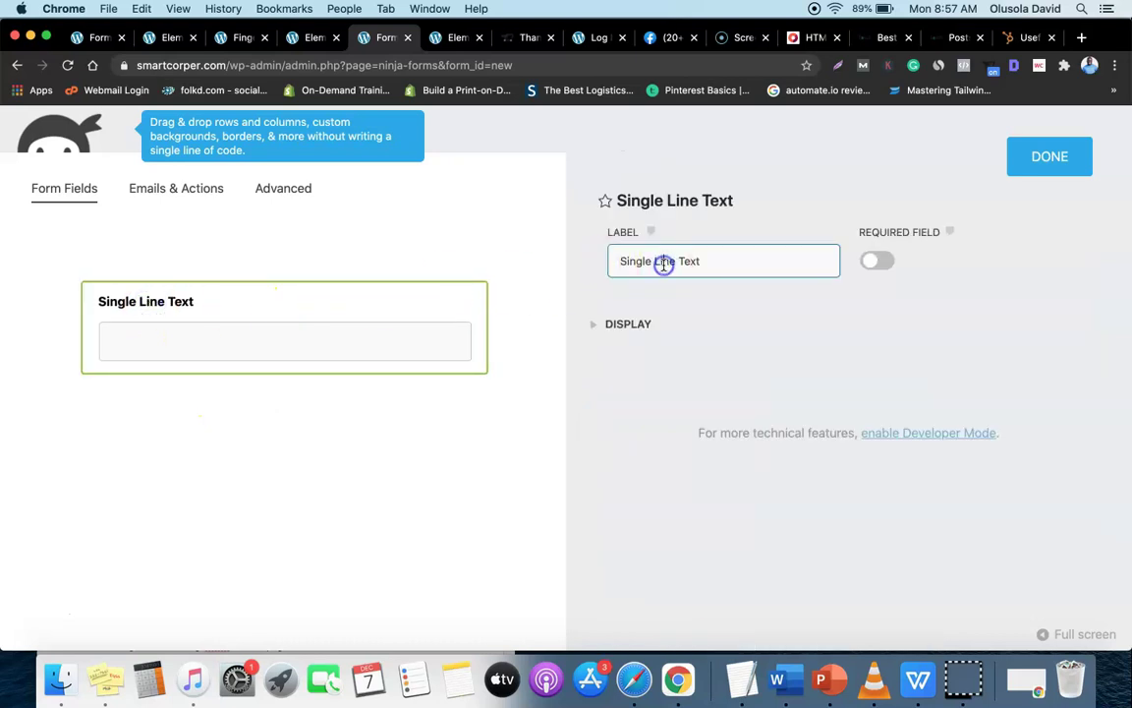
- Label the new form's single line text field "Your Full Name" and make it a required field
{"action": "triple_click", "coordinate": [693, 259]}
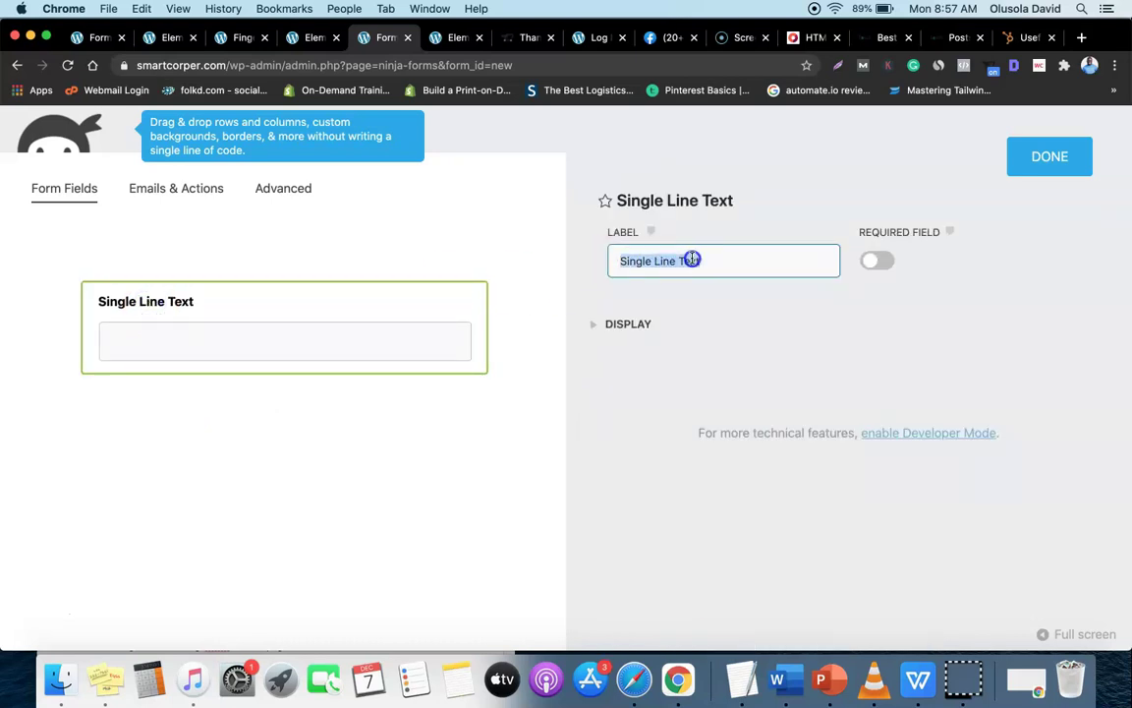
{"action": "key", "text": "BackSpace"}
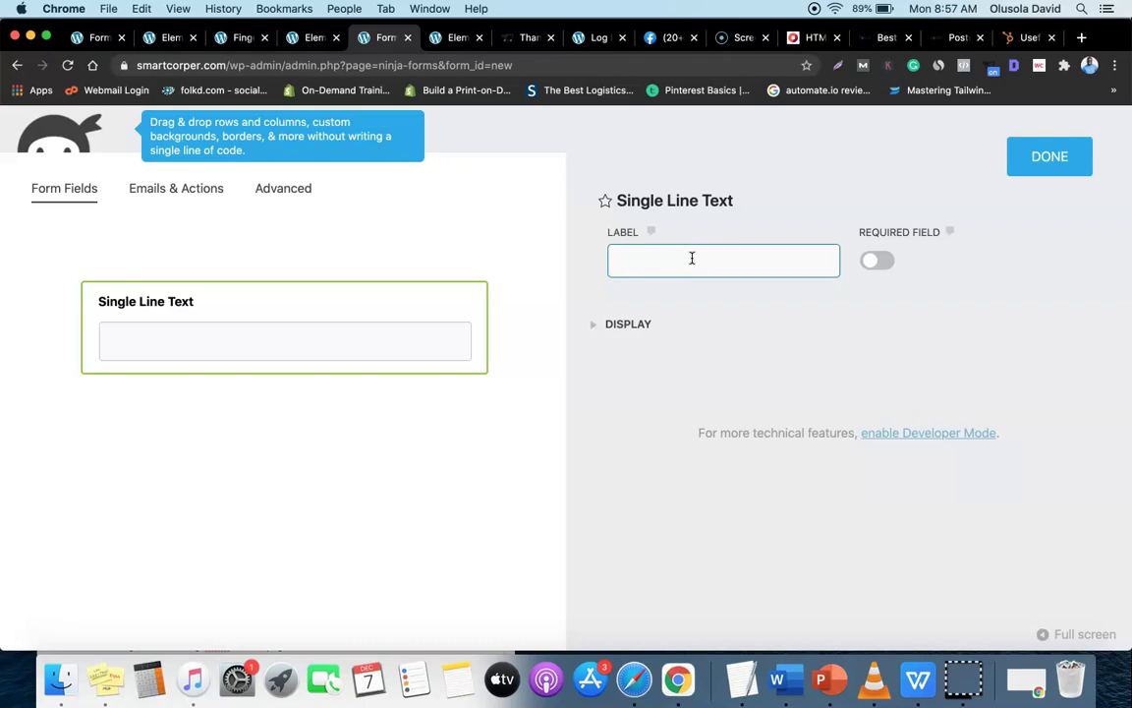
{"action": "type", "text": "Your Full"}
{"action": "left_click", "coordinate": [686, 298]}
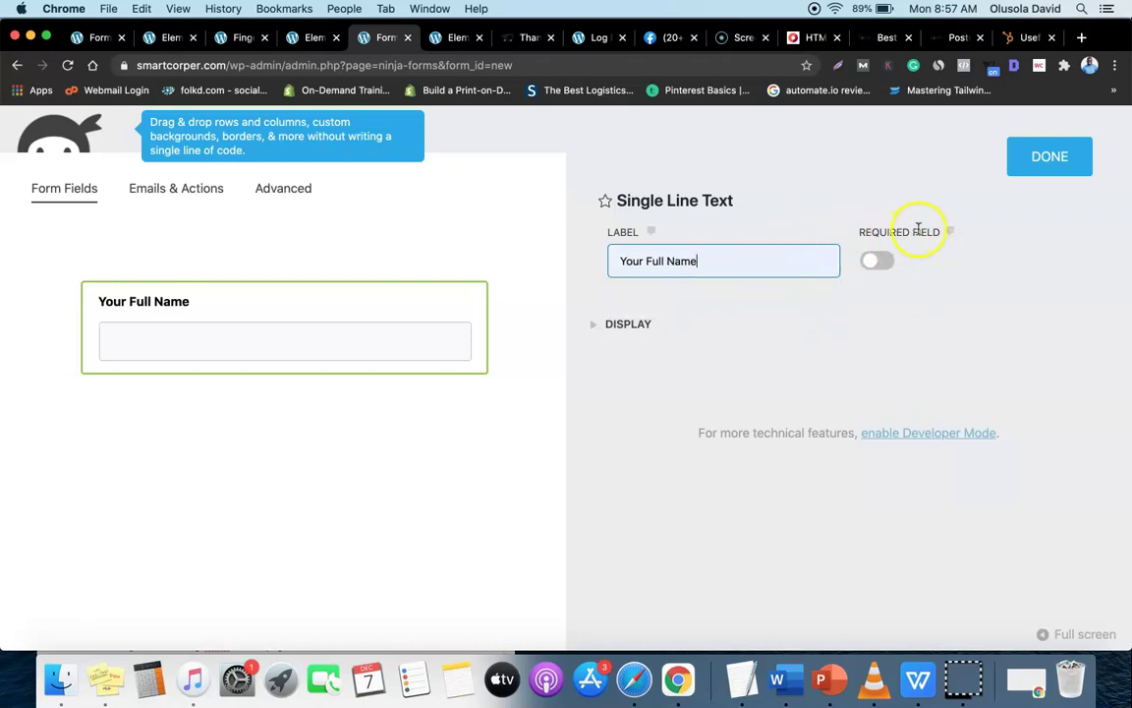
{"action": "left_click", "coordinate": [878, 260]}
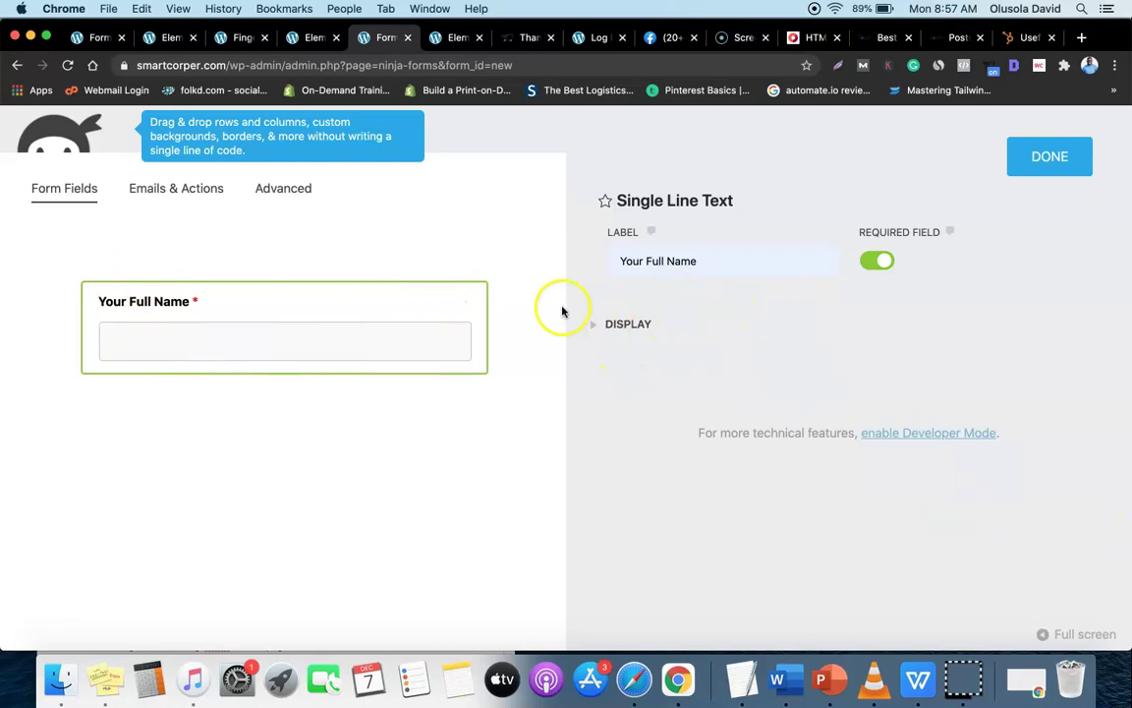
{"action": "left_click", "coordinate": [1064, 155]}
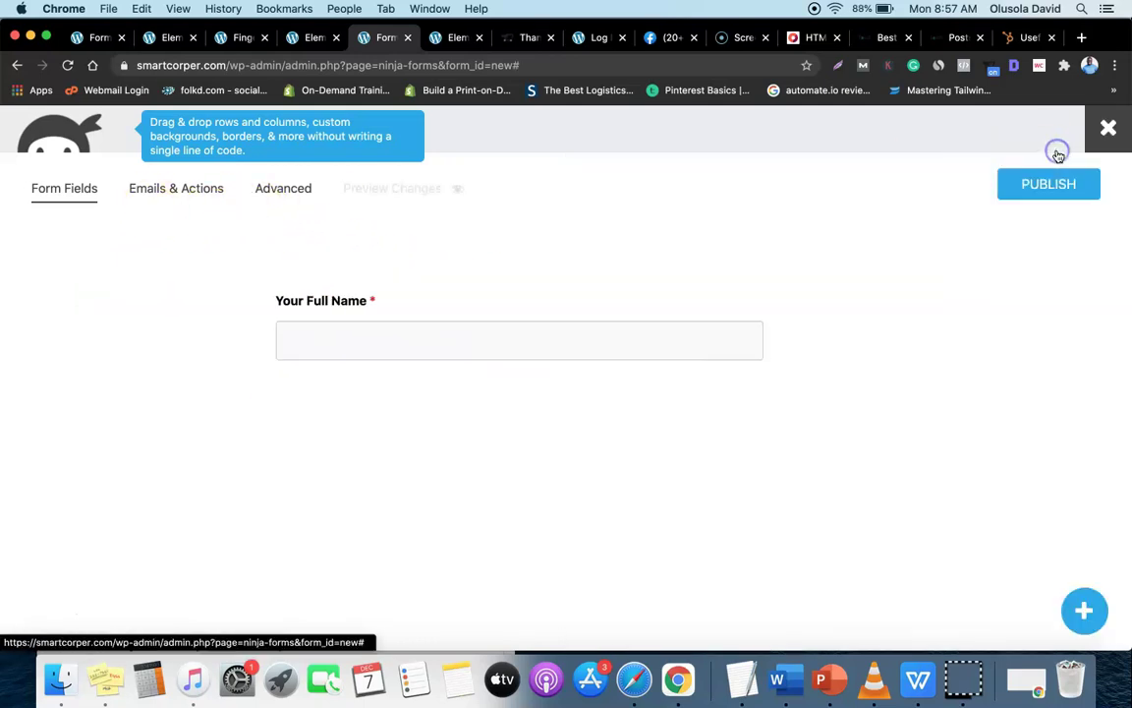
- Add a second single line text field to the new form and check the example form for its label
{"action": "left_click", "coordinate": [1087, 612]}
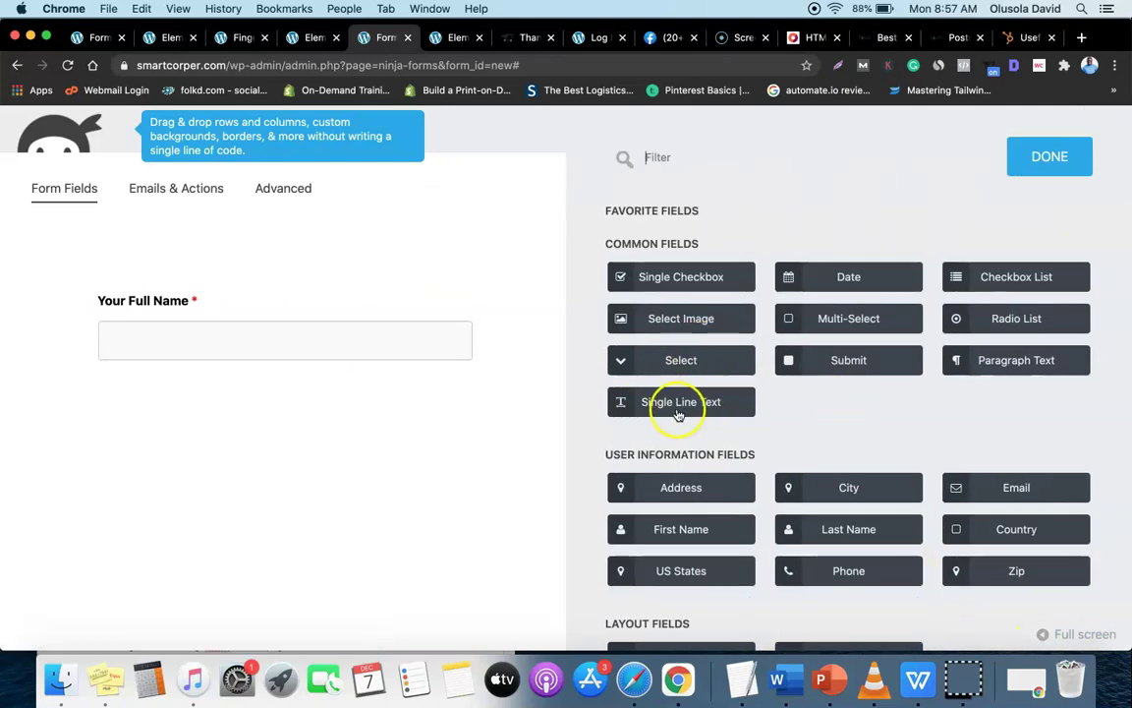
{"action": "left_click", "coordinate": [674, 402]}
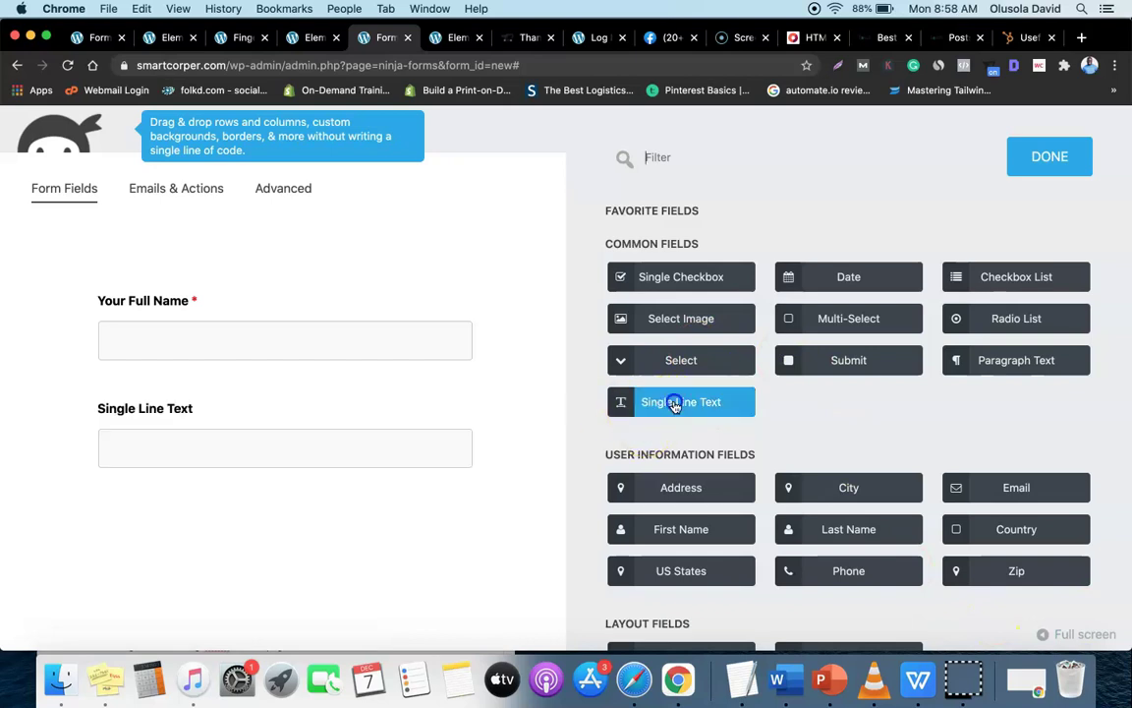
{"action": "left_click", "coordinate": [94, 37]}
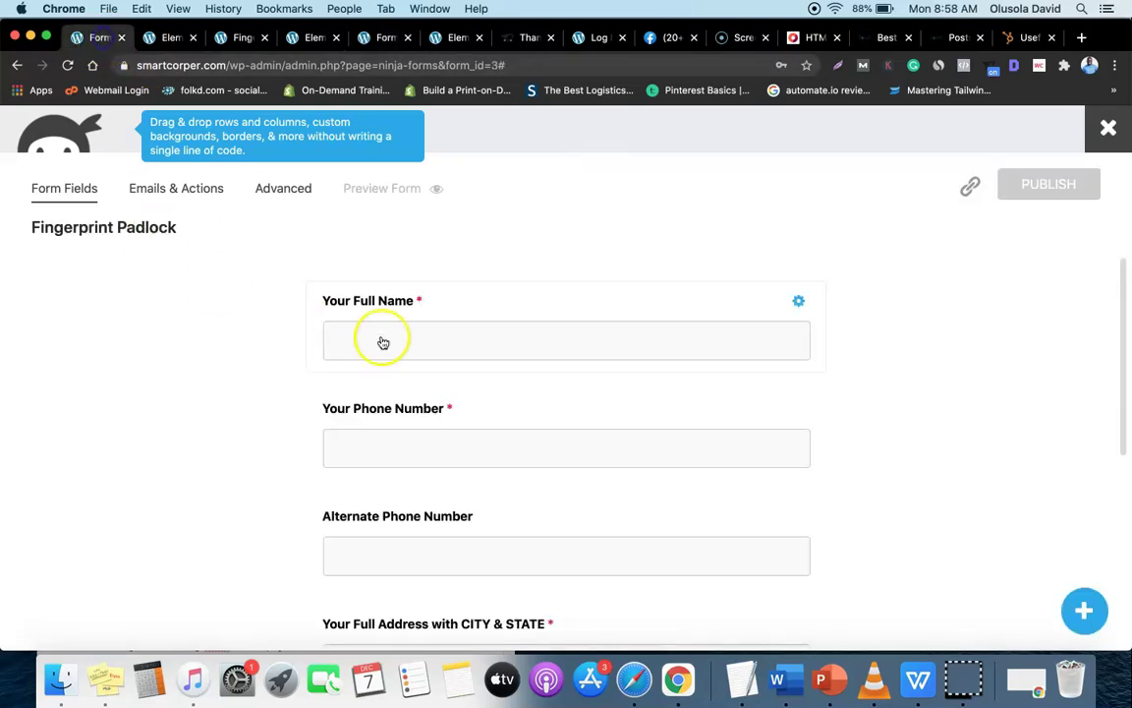
{"action": "left_click", "coordinate": [385, 37]}
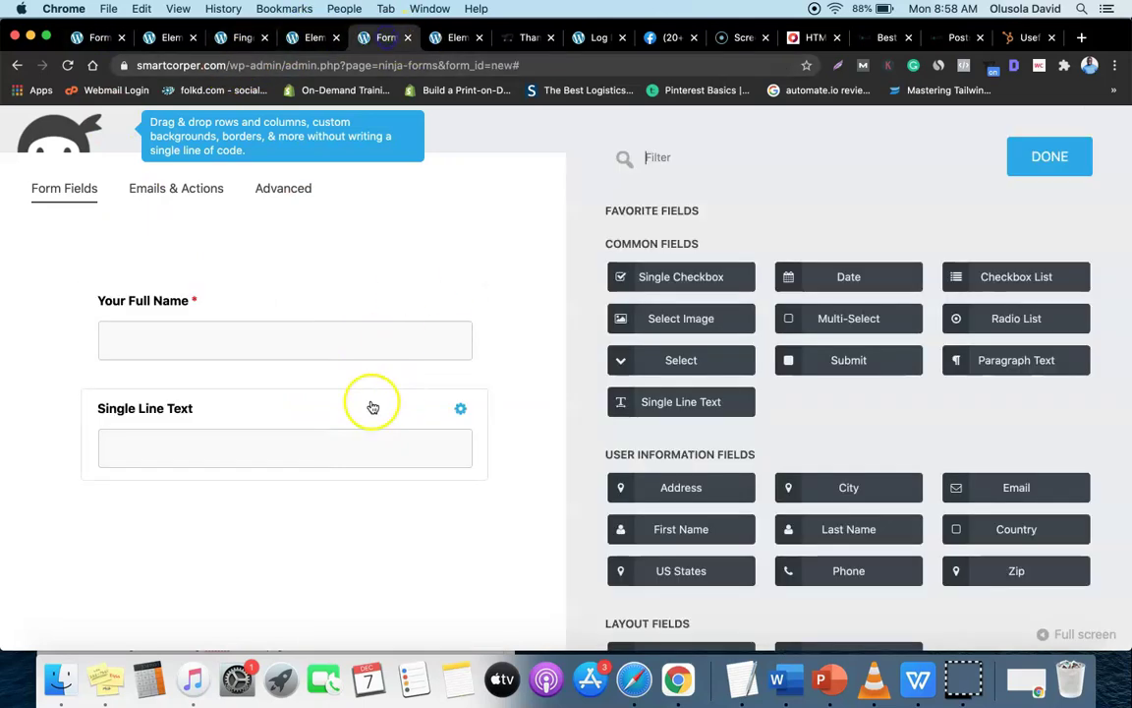
- Label the second text field "Your Phone Number" and make it a required field
{"action": "left_click", "coordinate": [137, 408]}
{"action": "triple_click", "coordinate": [694, 263]}
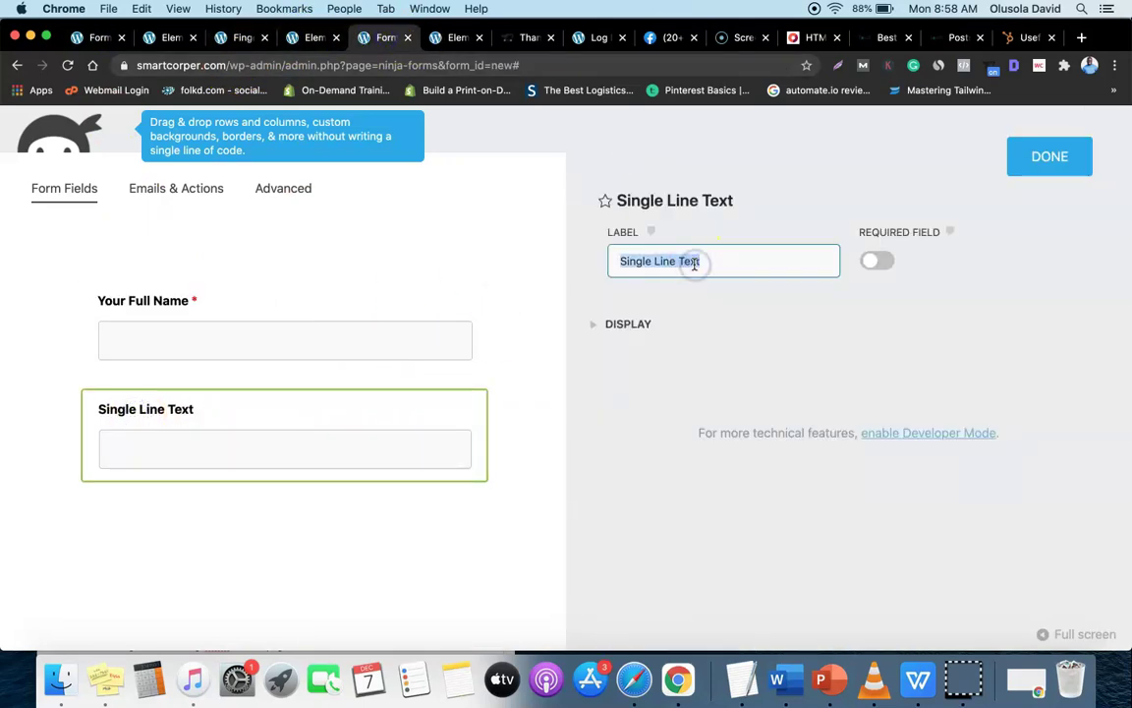
{"action": "type", "text": "Your "}
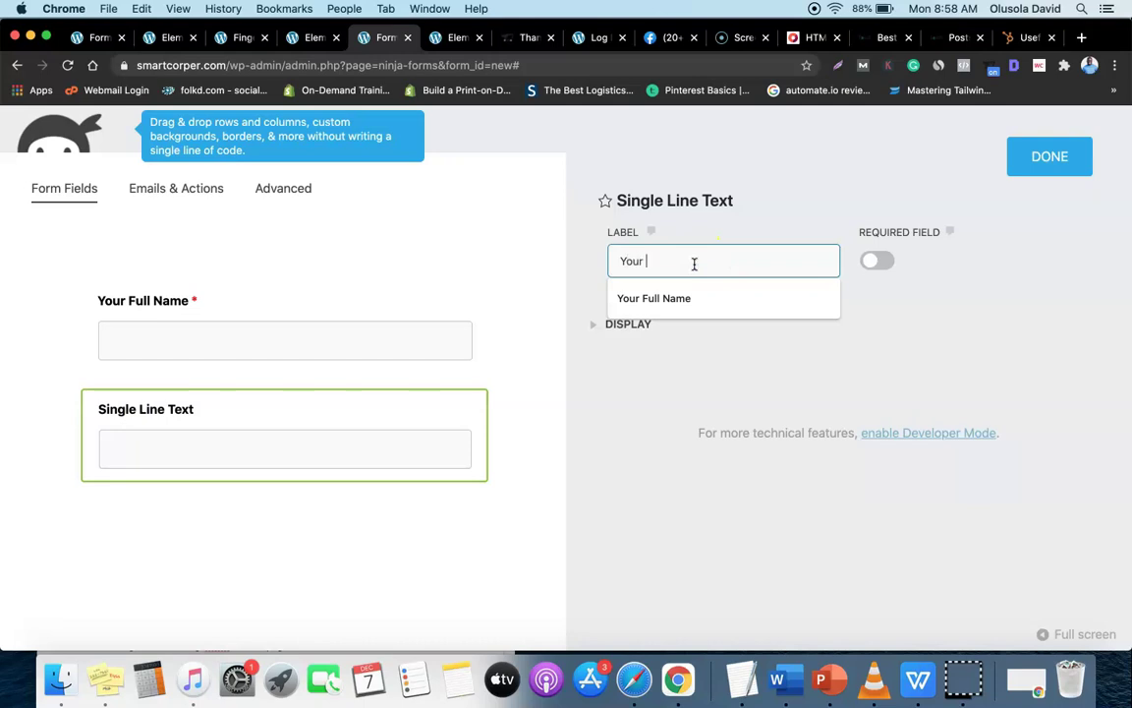
{"action": "type", "text": "Phone Number"}
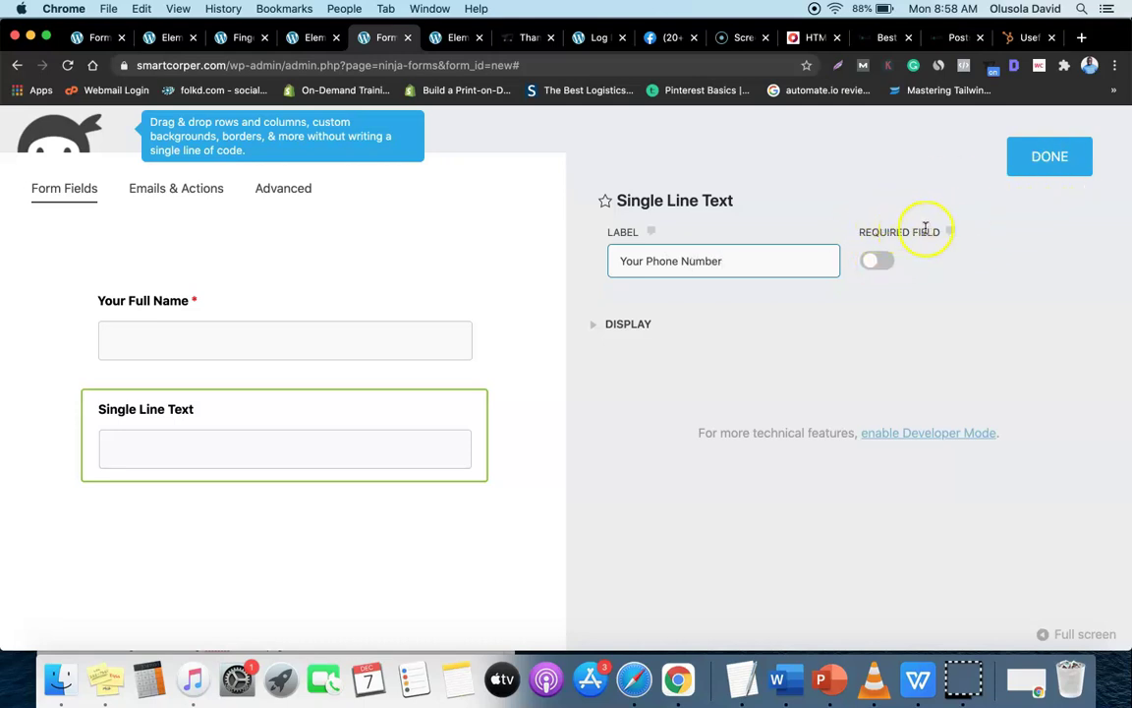
{"action": "left_click", "coordinate": [878, 262]}
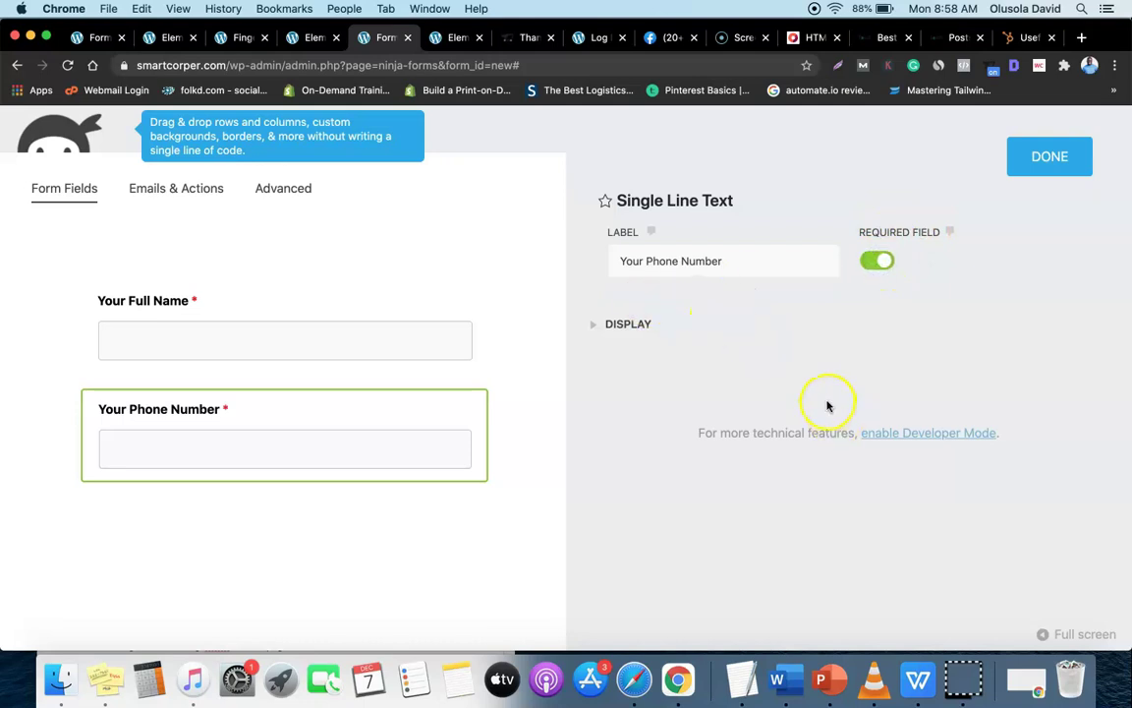
{"action": "left_click", "coordinate": [1040, 174]}
- Check the example form for the field after the phone number and add a third single line text field to the new form
{"action": "left_click", "coordinate": [1079, 608]}
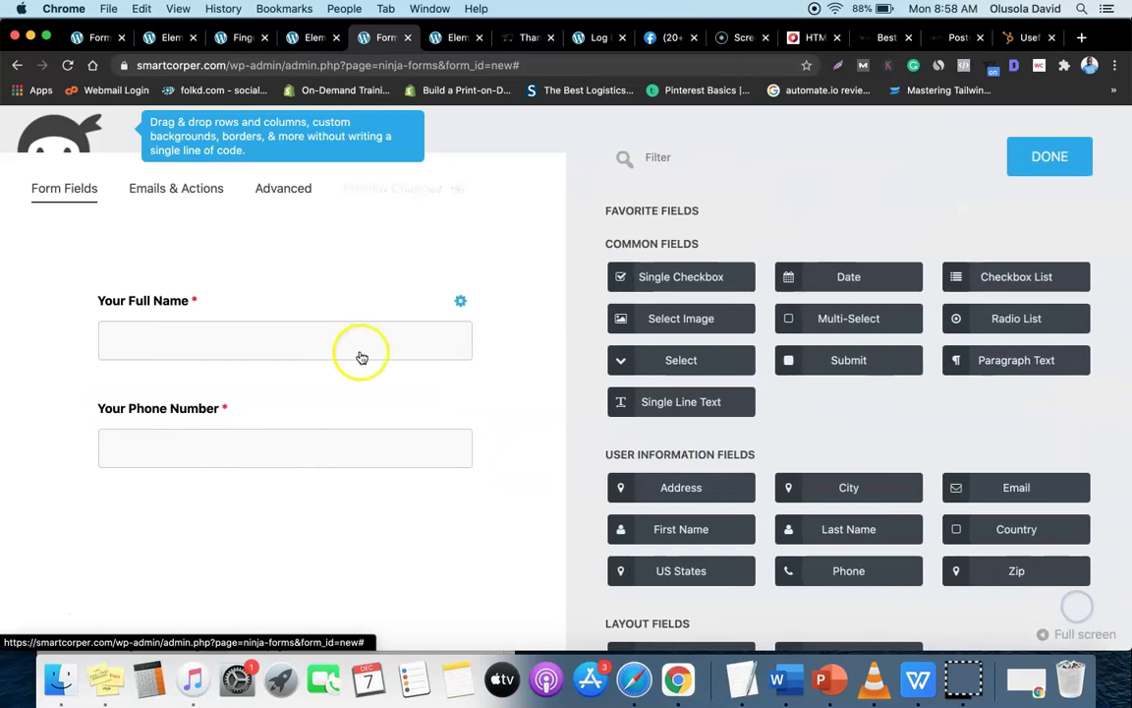
{"action": "left_click", "coordinate": [79, 37]}
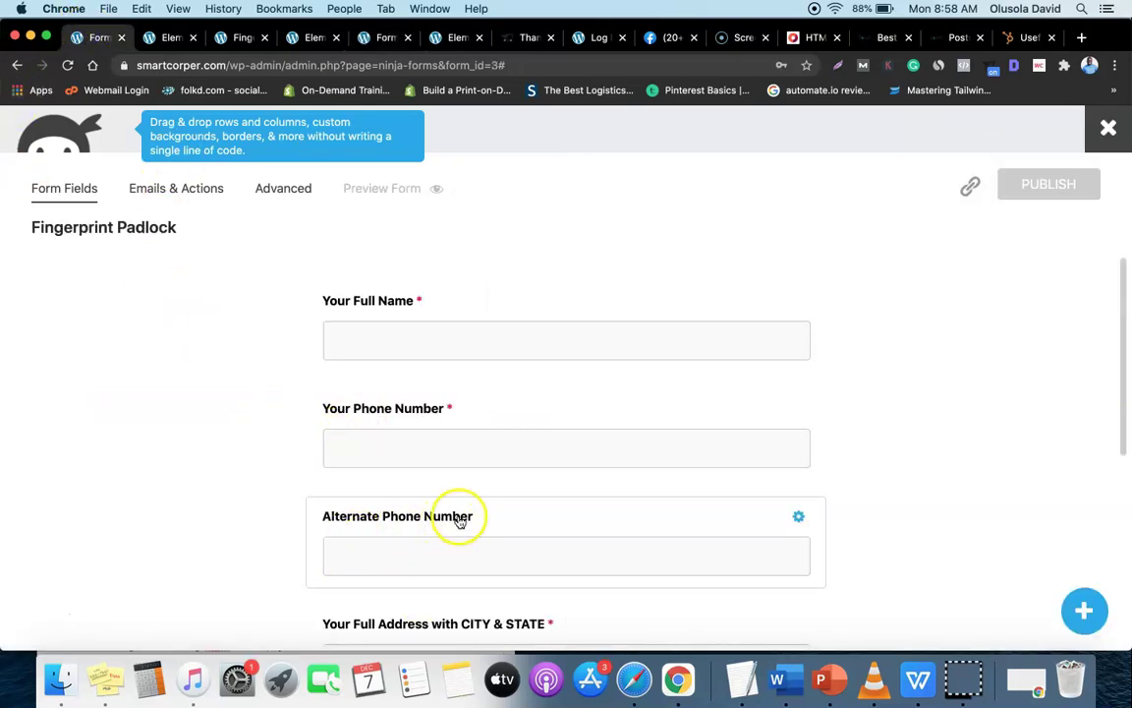
{"action": "left_click", "coordinate": [382, 37]}
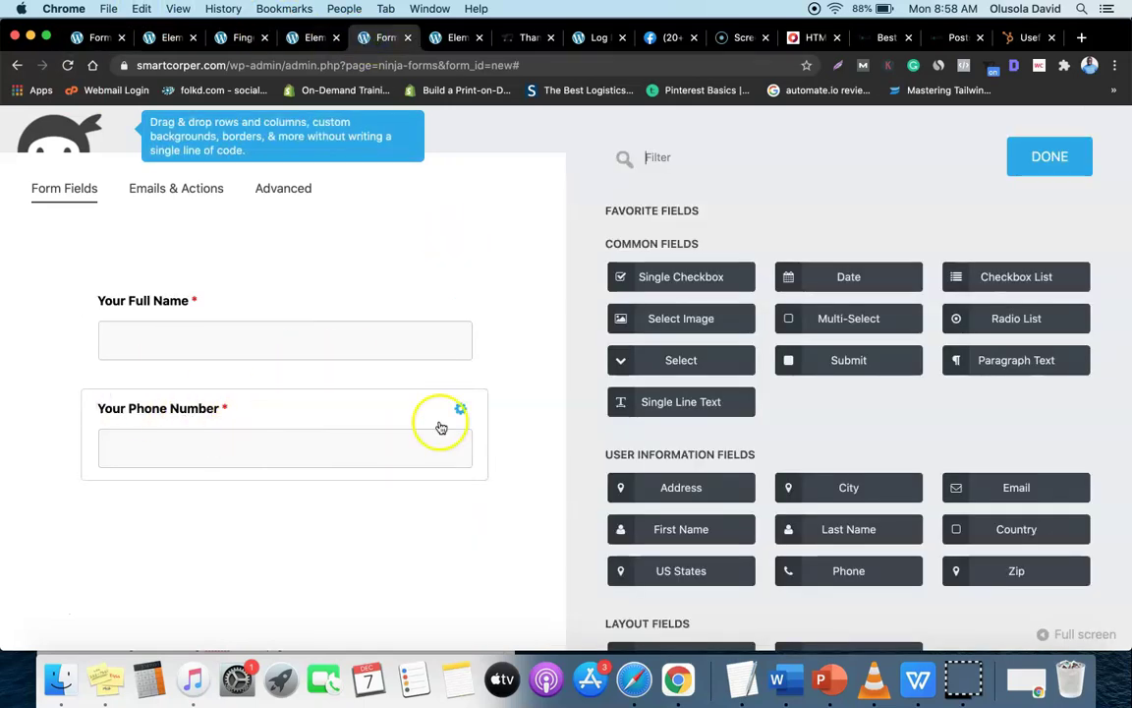
{"action": "left_click", "coordinate": [682, 406]}
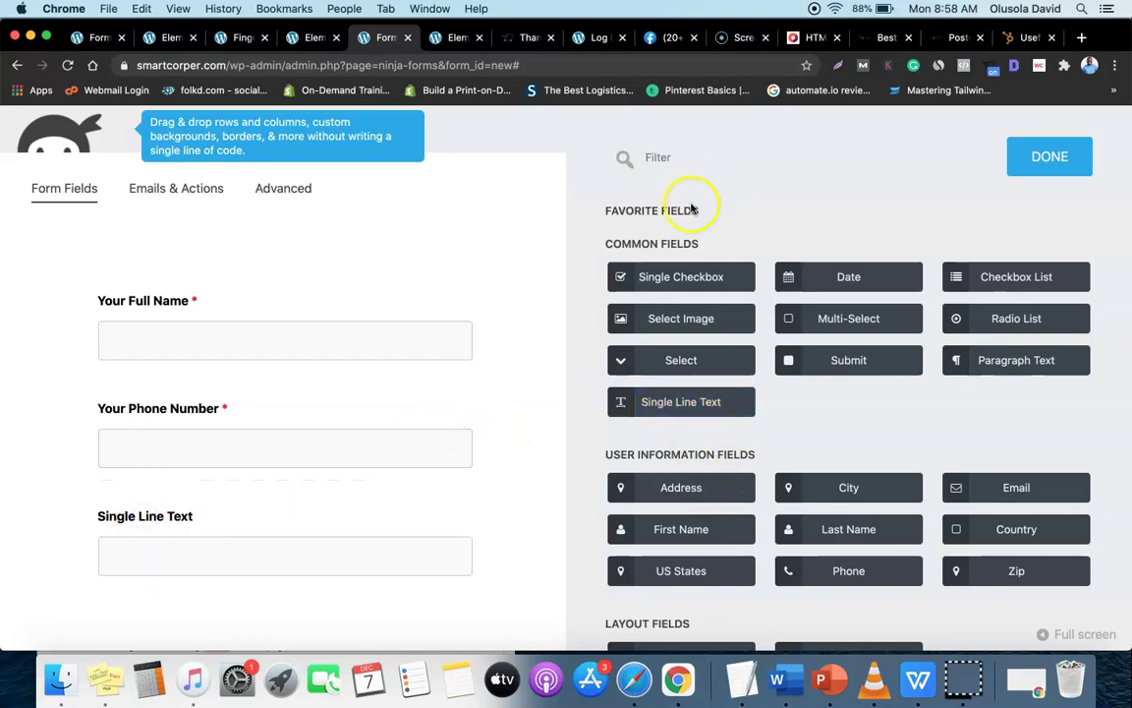
- Label the third text field "Alternate Phone Number" and make it a required field
{"action": "left_click", "coordinate": [177, 508]}
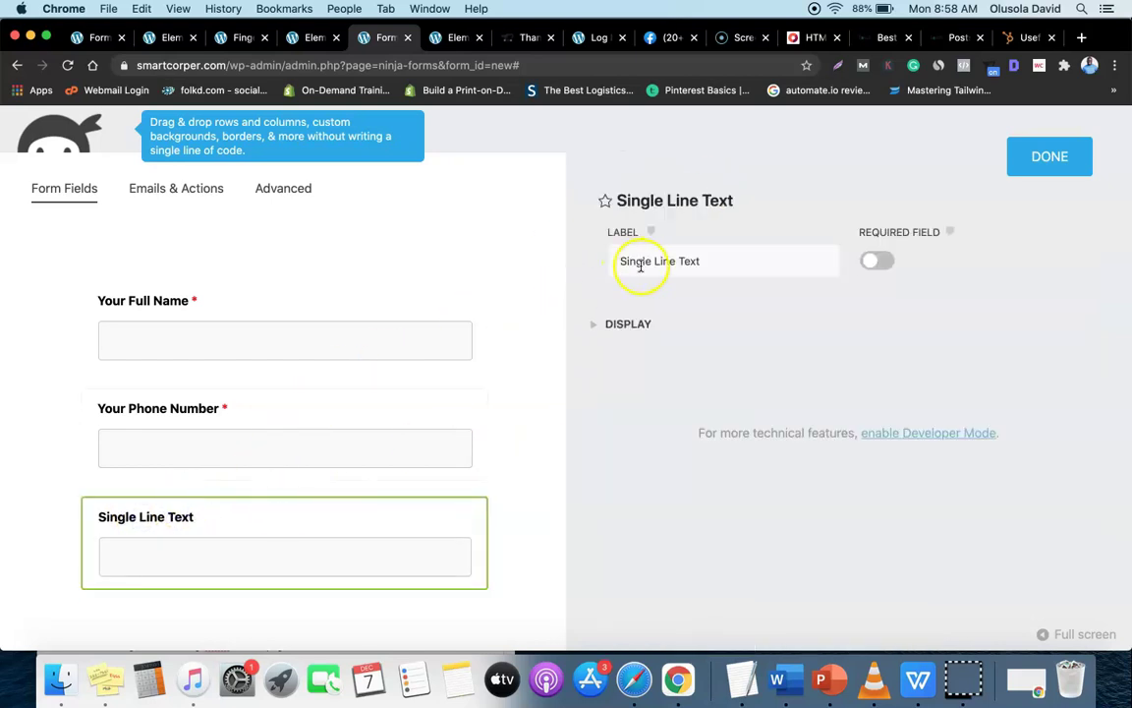
{"action": "triple_click", "coordinate": [641, 263]}
{"action": "type", "text": "A"}
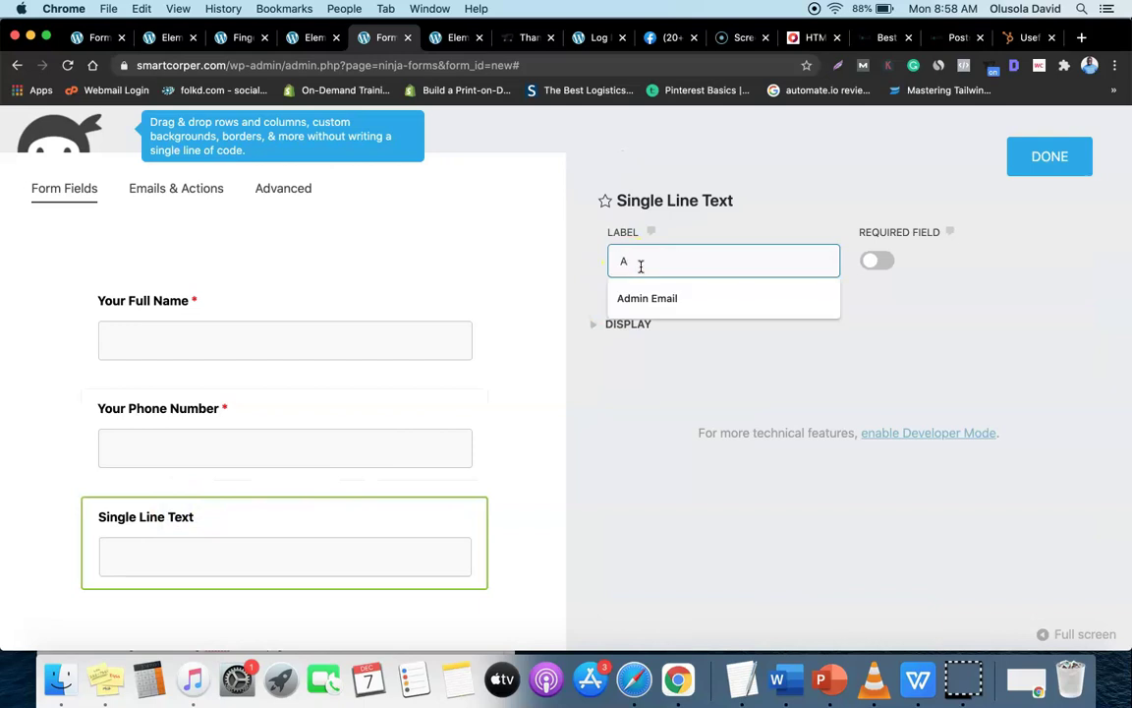
{"action": "type", "text": "lternate Phone Number"}
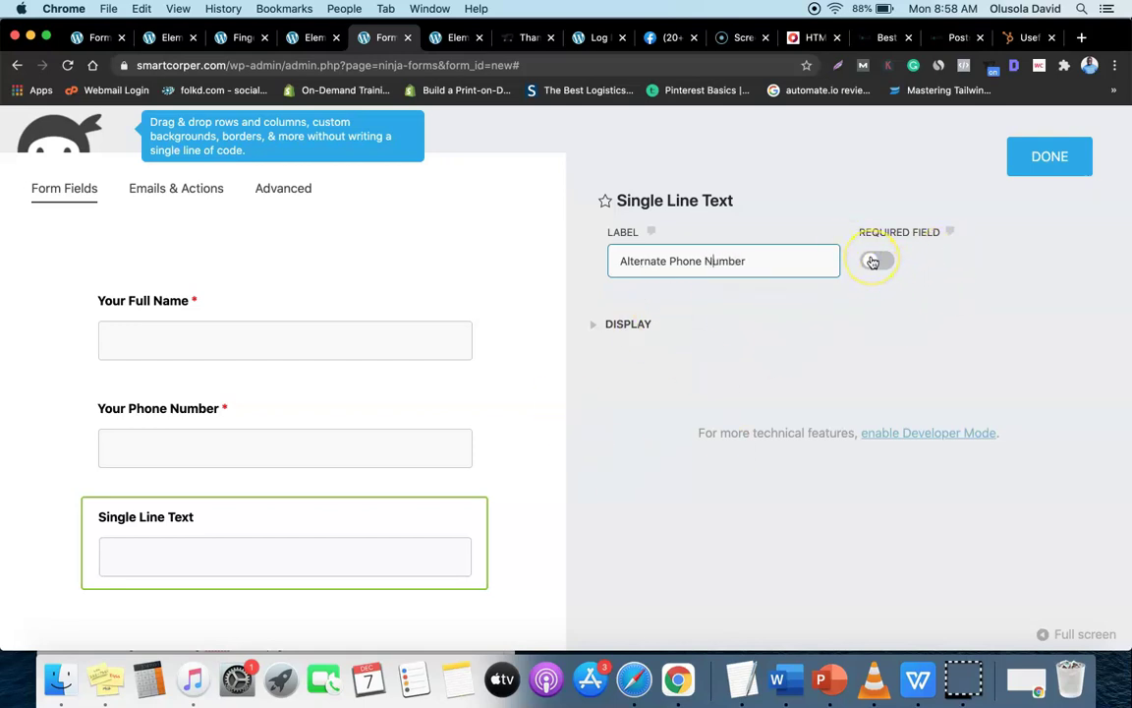
{"action": "left_click", "coordinate": [872, 260]}
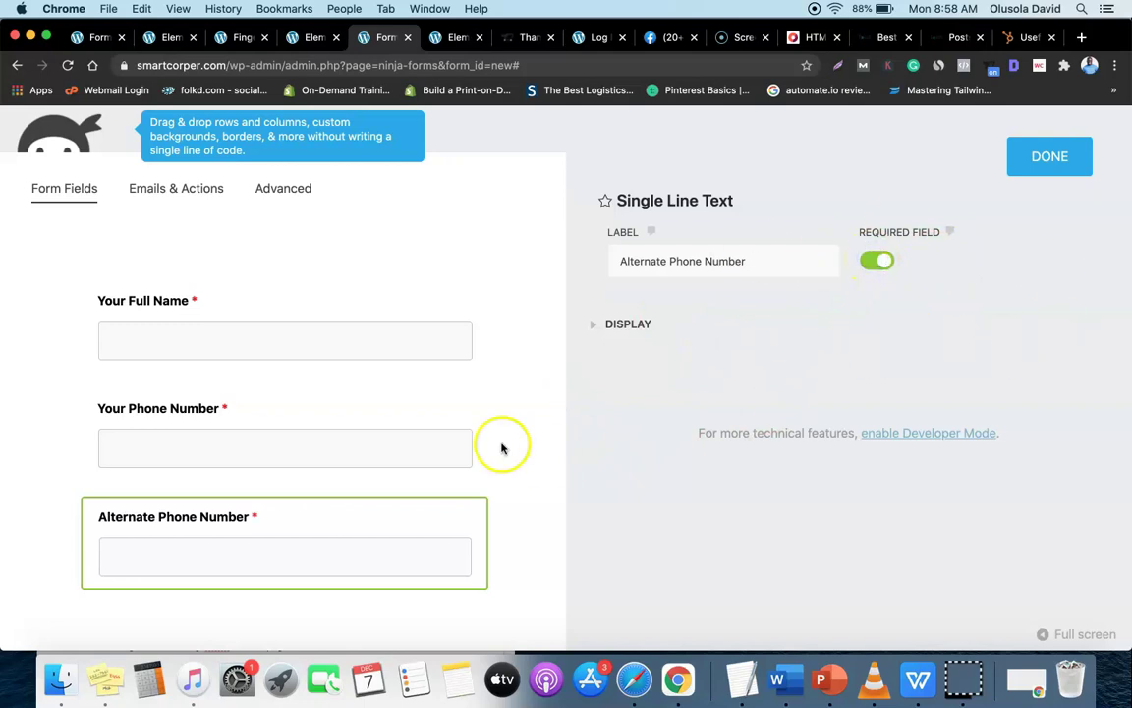
{"action": "left_click", "coordinate": [1052, 174]}
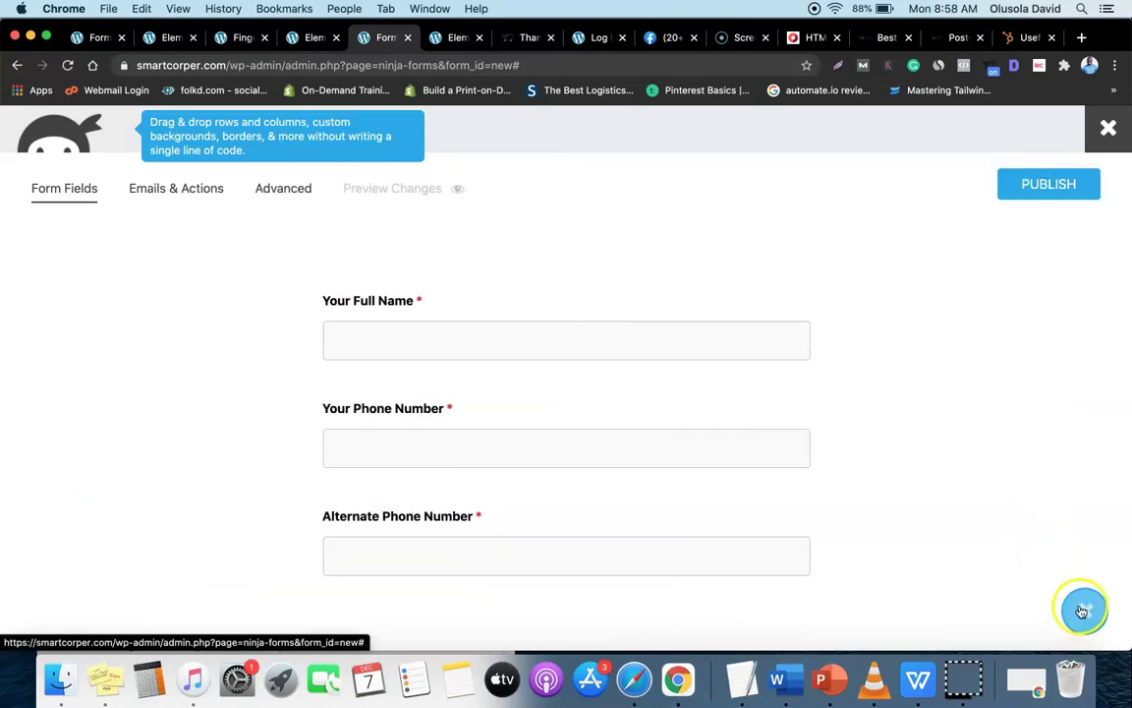
- Copy the label "Your Full Address with CITY & STATE" from the address field of the example form
{"action": "left_click", "coordinate": [1081, 610]}
{"action": "left_click", "coordinate": [94, 38]}
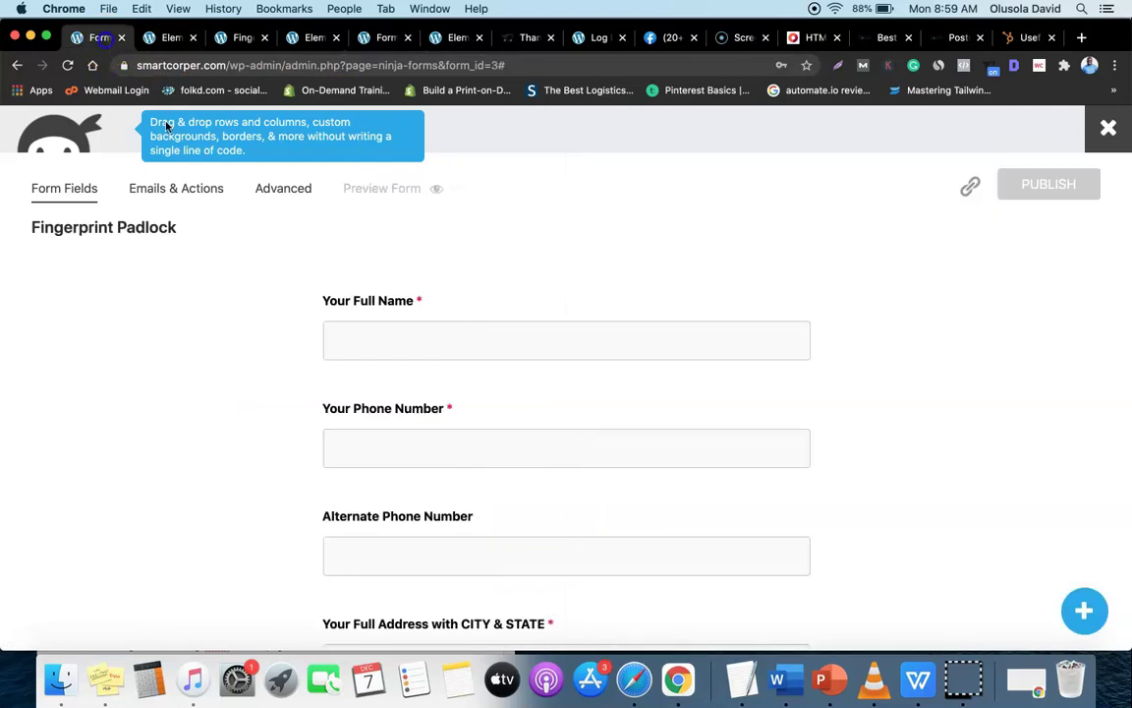
{"action": "scroll", "coordinate": [402, 435], "scroll_direction": "down", "scroll_amount": 3}
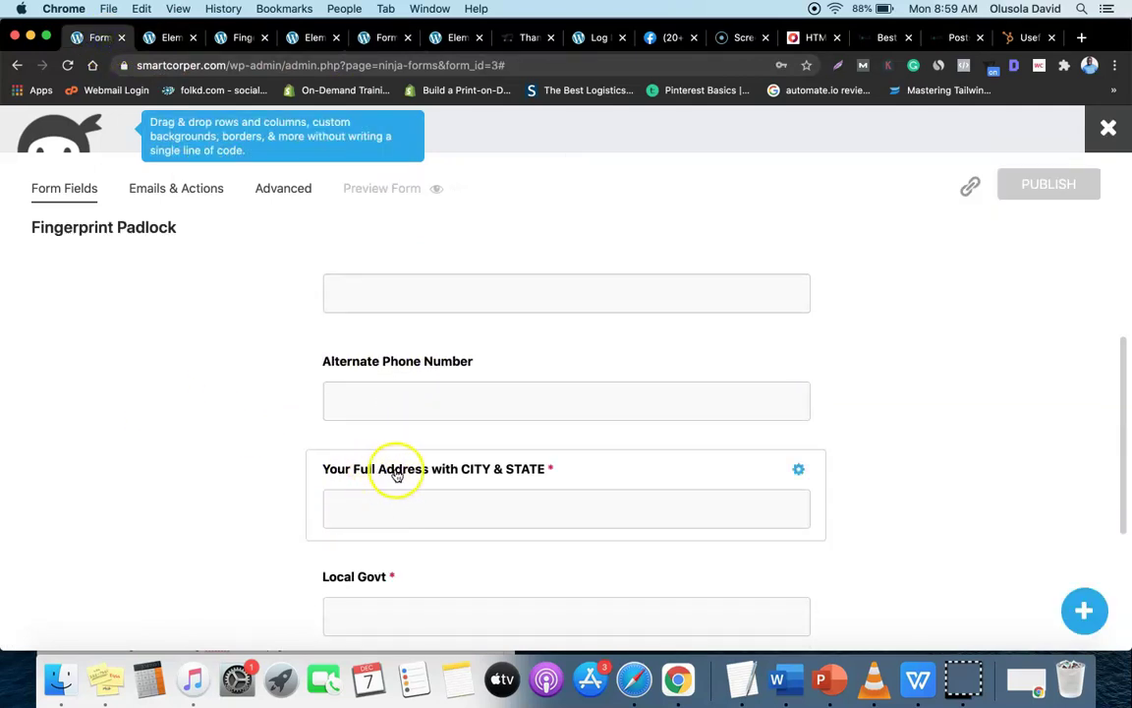
{"action": "left_click", "coordinate": [482, 470]}
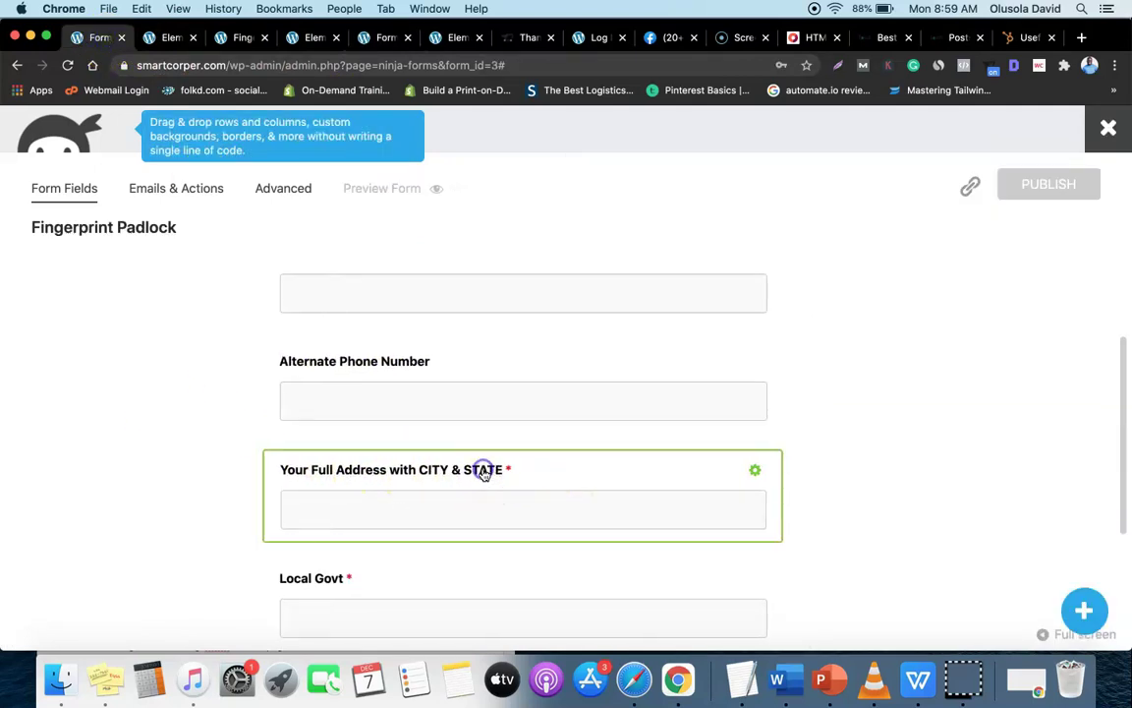
{"action": "triple_click", "coordinate": [644, 263]}
{"action": "right_click", "coordinate": [644, 261]}
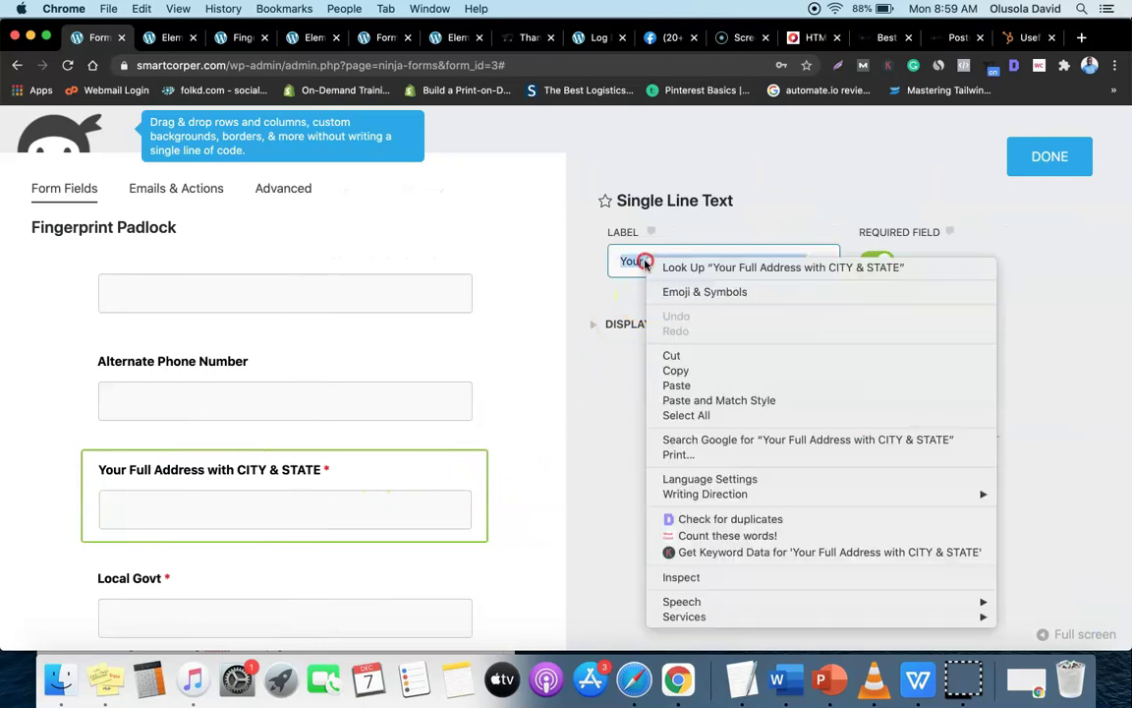
{"action": "left_click", "coordinate": [691, 371]}
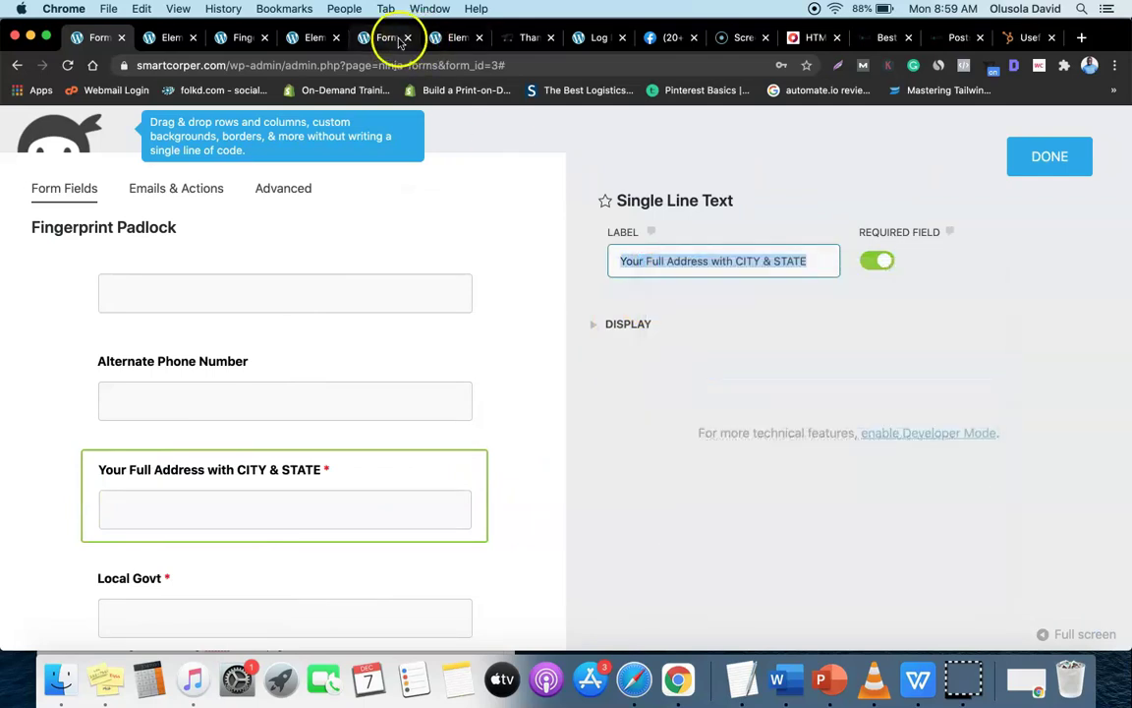
- Add a fourth single line text field to the new form, below Alternate Phone Number
{"action": "left_click", "coordinate": [379, 38]}
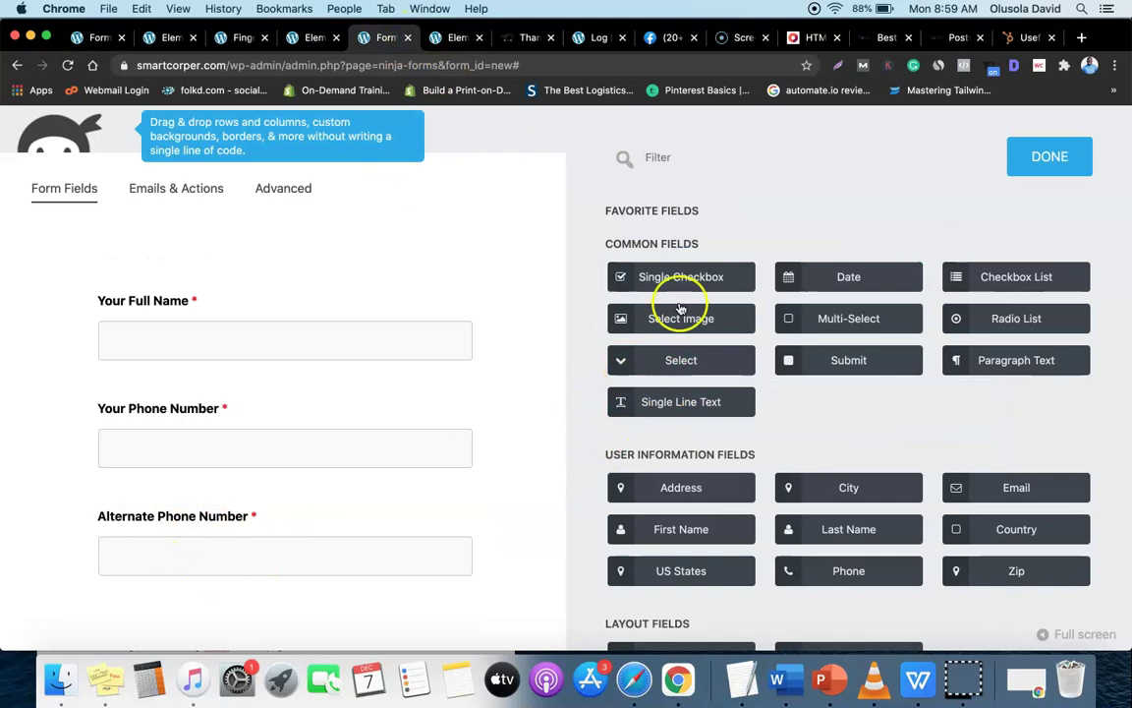
{"action": "scroll", "coordinate": [871, 286], "scroll_direction": "down", "scroll_amount": 3}
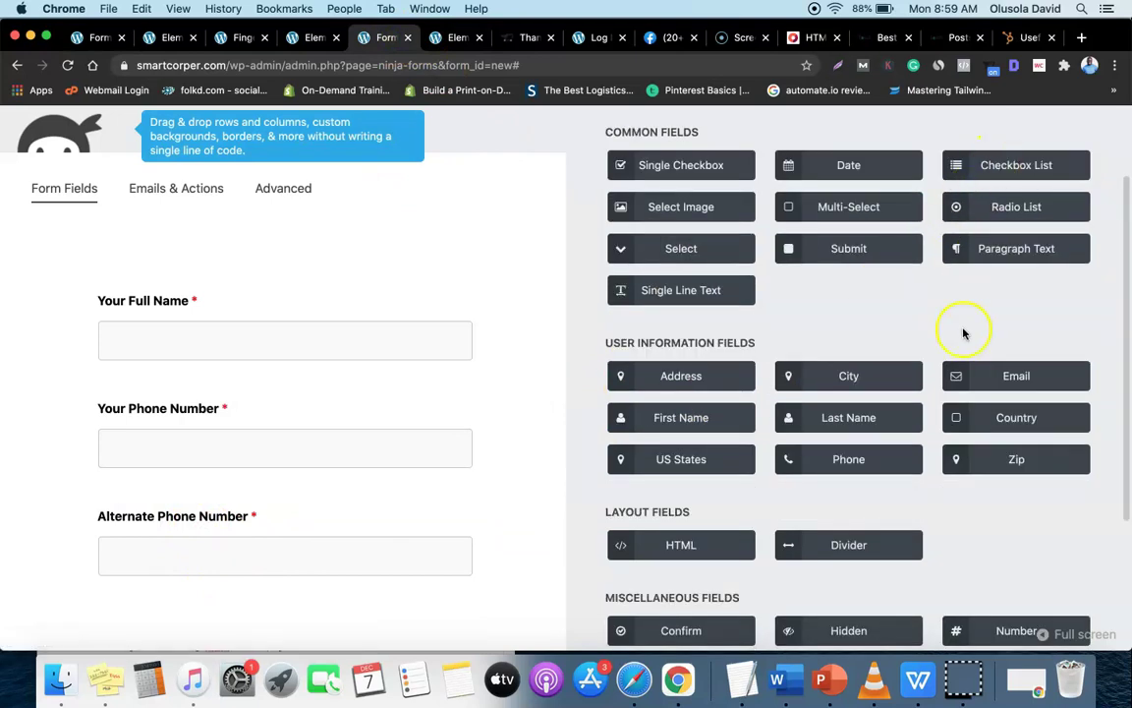
{"action": "scroll", "coordinate": [845, 412], "scroll_direction": "up", "scroll_amount": 1}
{"action": "left_click", "coordinate": [680, 322]}
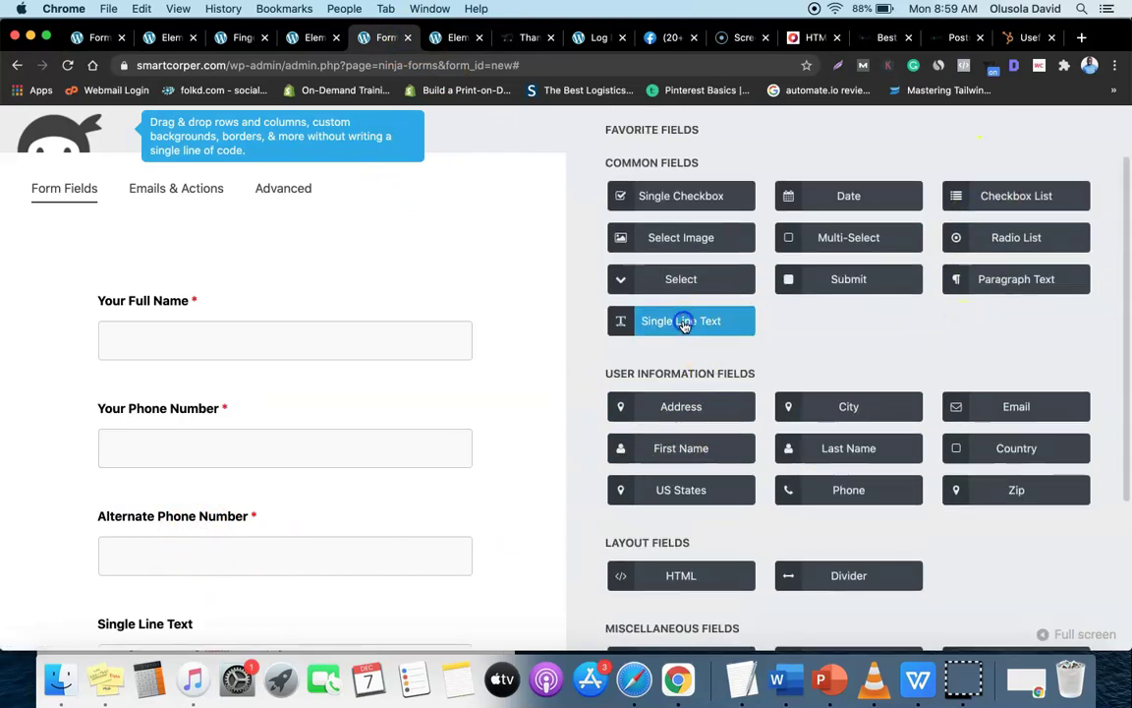
{"action": "scroll", "coordinate": [262, 476], "scroll_direction": "down", "scroll_amount": 1}
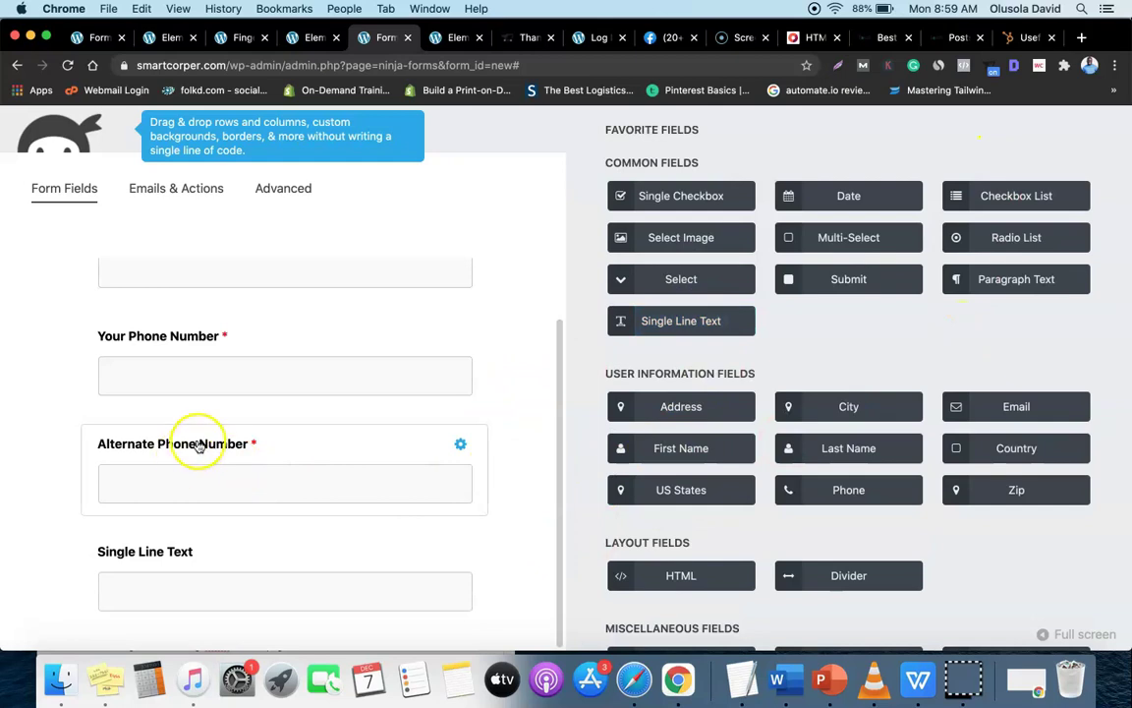
- Label the fourth text field "Your Full Address with CITY & STATE" and make it a required field
{"action": "left_click", "coordinate": [154, 547]}
{"action": "left_click", "coordinate": [723, 254]}
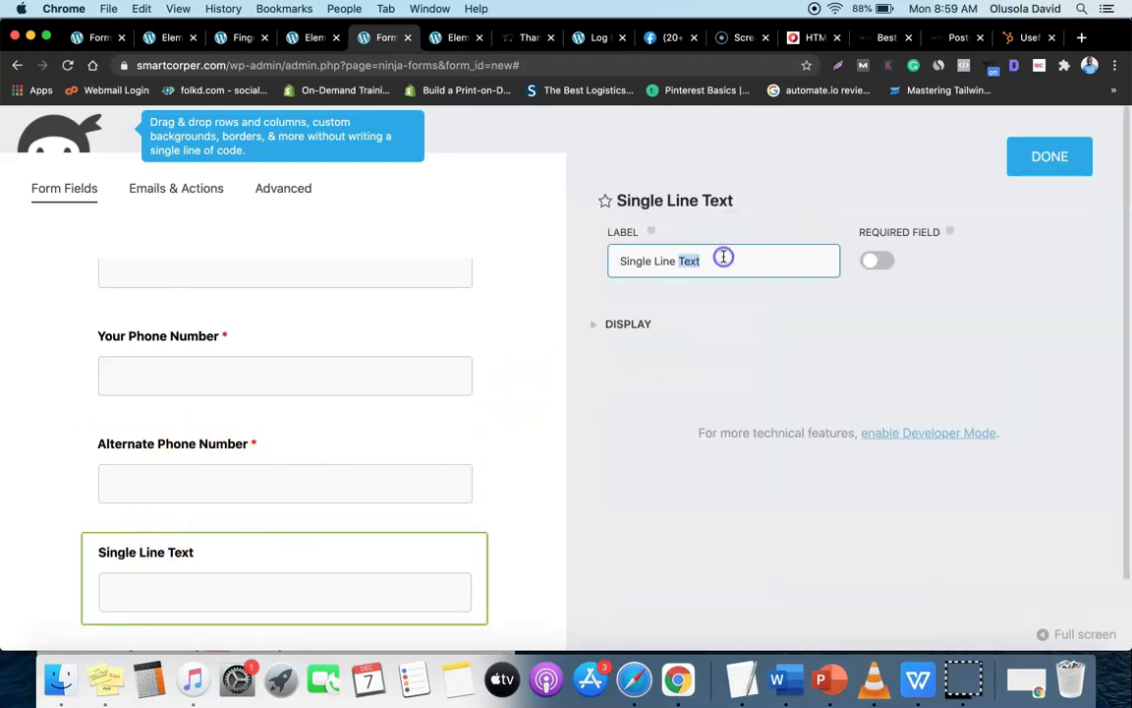
{"action": "left_click_drag", "start_coordinate": [638, 265], "coordinate": [639, 262]}
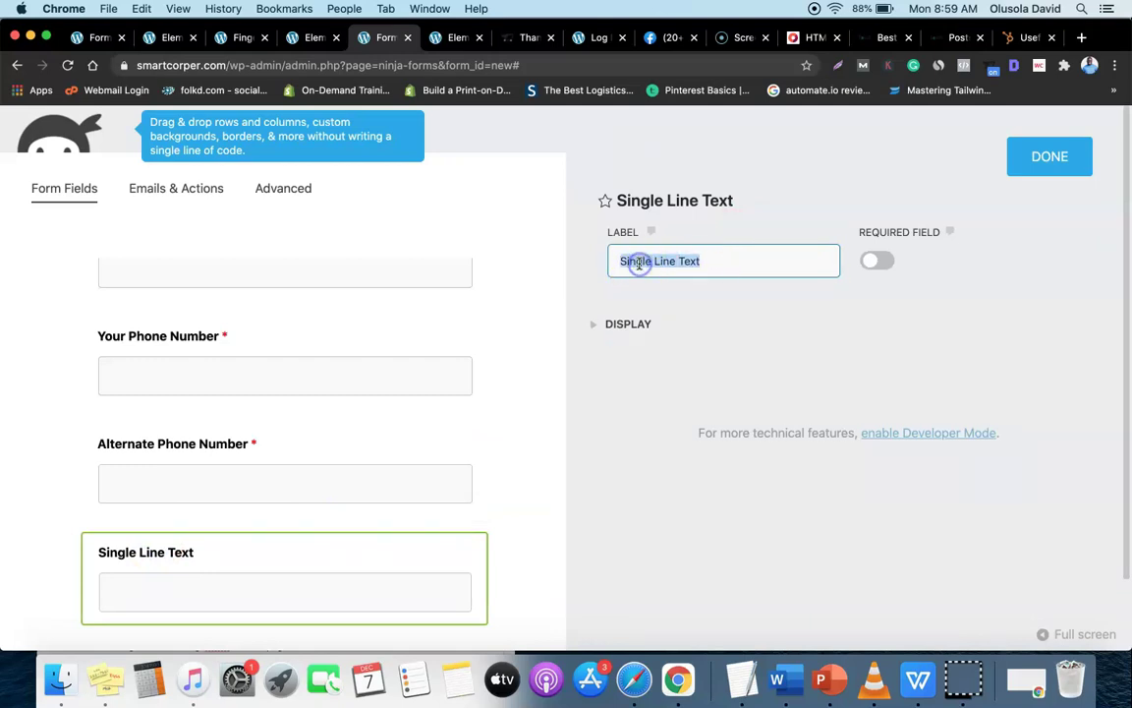
{"action": "key", "text": "super+v"}
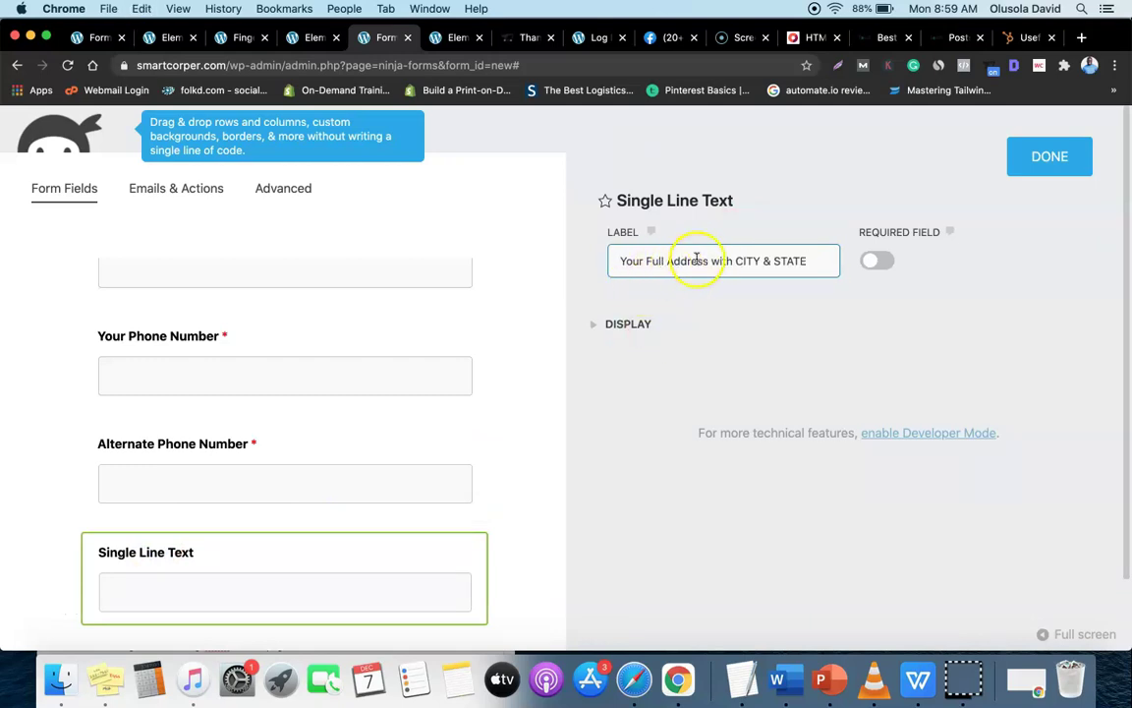
{"action": "left_click", "coordinate": [871, 261]}
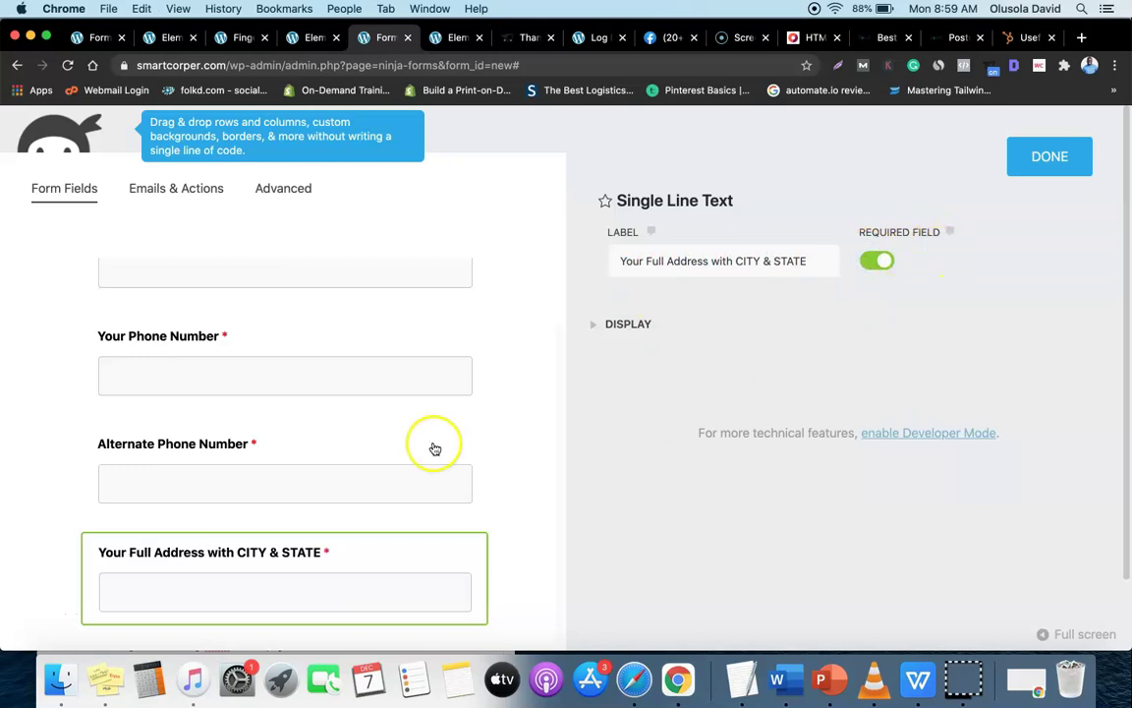
{"action": "left_click", "coordinate": [1071, 156]}
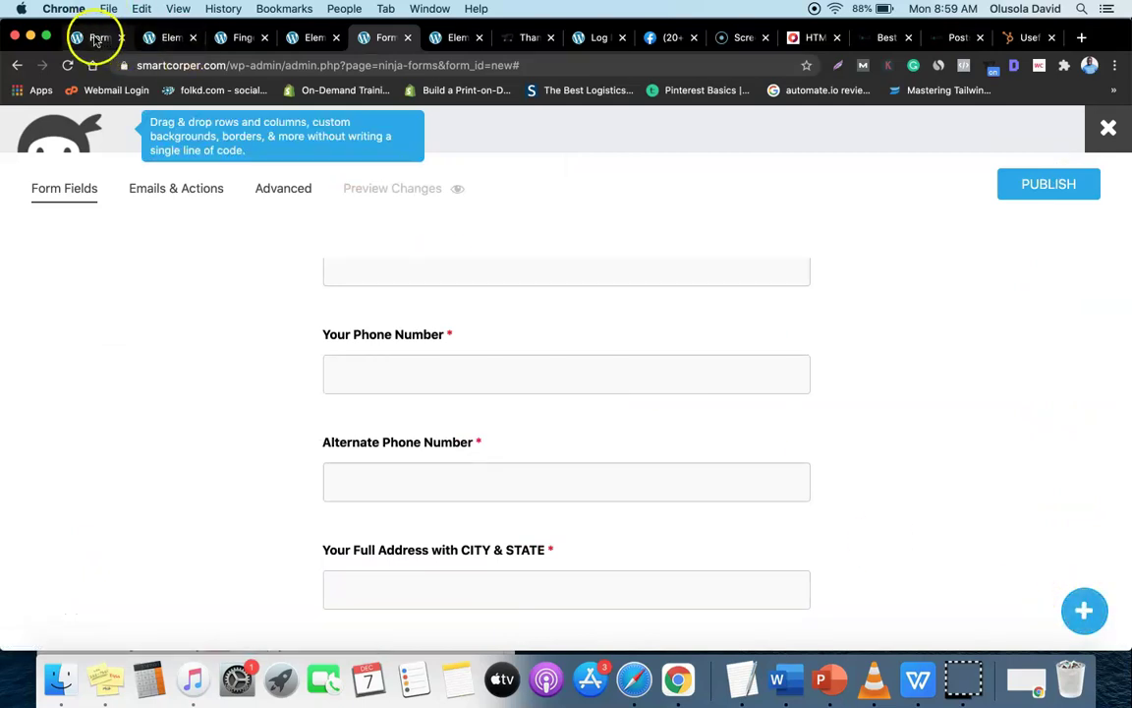
- Copy the label "Local Govt" from the field below the address in the example form
{"action": "left_click", "coordinate": [96, 39]}
{"action": "scroll", "coordinate": [273, 321], "scroll_direction": "down", "scroll_amount": 5}
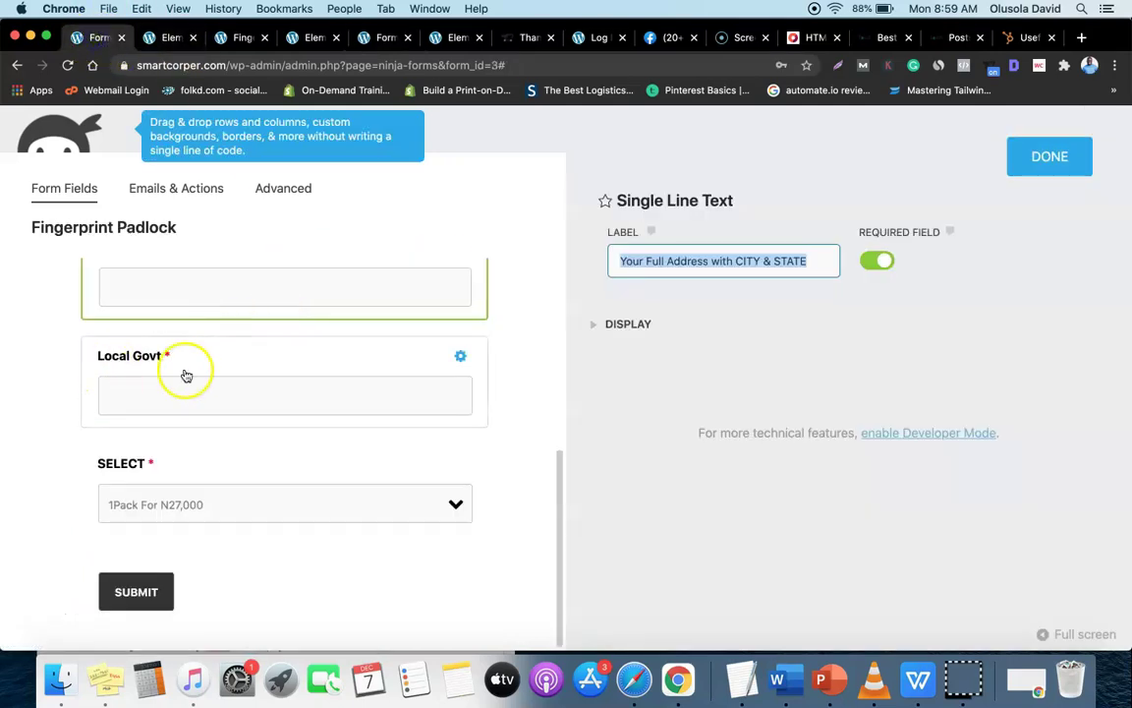
{"action": "left_click", "coordinate": [123, 356]}
{"action": "double_click", "coordinate": [649, 264]}
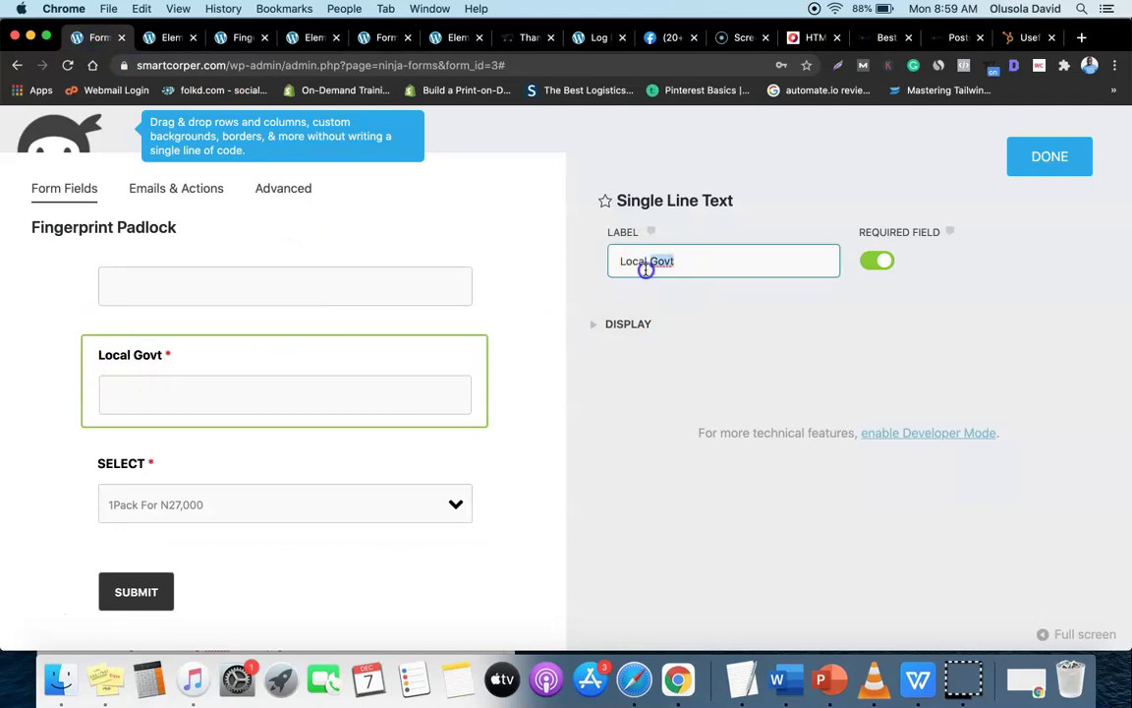
{"action": "left_click", "coordinate": [646, 267]}
{"action": "right_click", "coordinate": [646, 267]}
{"action": "left_click", "coordinate": [677, 380]}
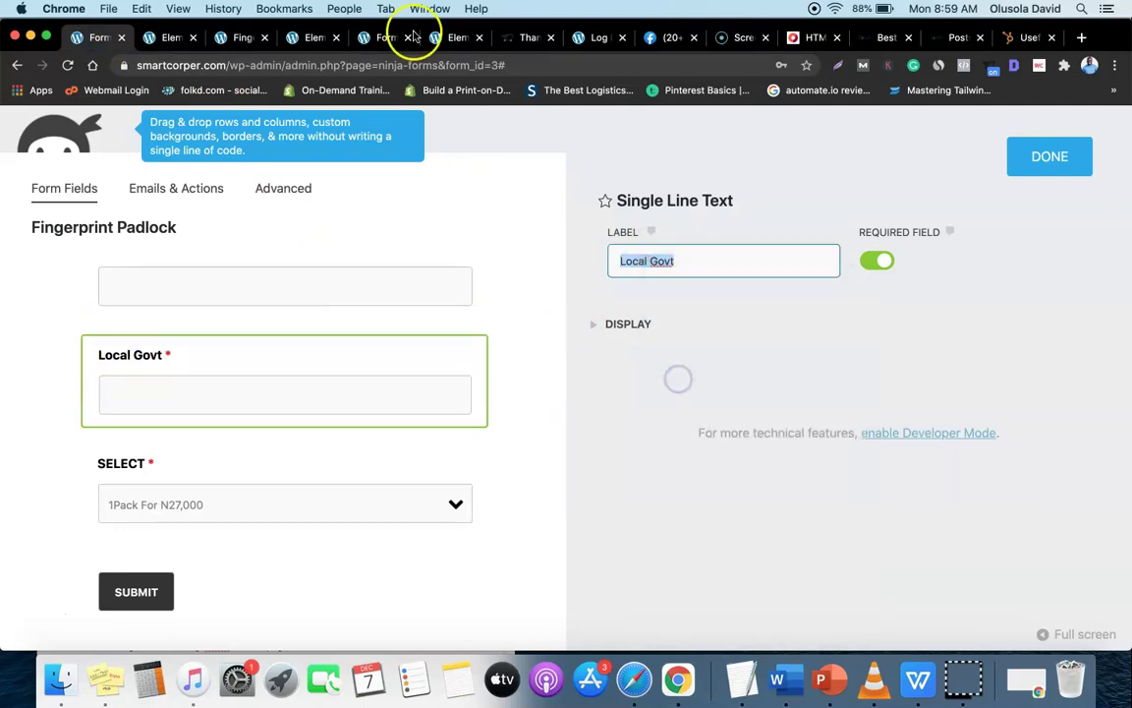
- Add a fifth single line text field to the new form, below the address field
{"action": "left_click", "coordinate": [385, 37]}
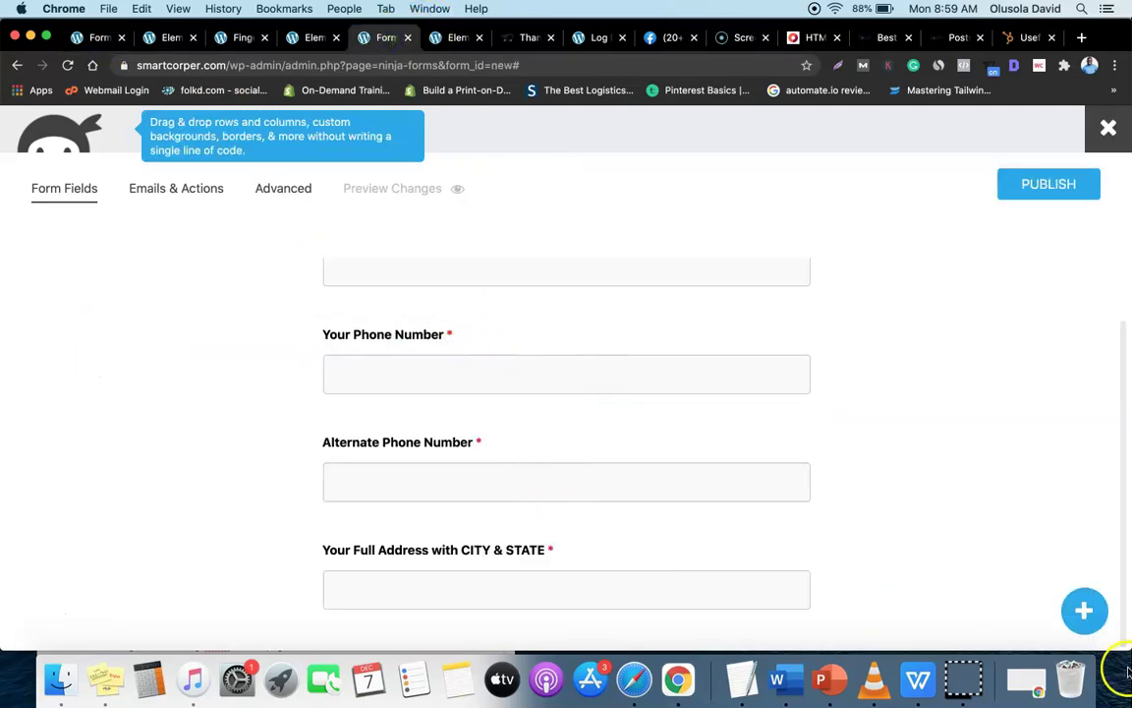
{"action": "left_click", "coordinate": [1083, 609]}
{"action": "left_click", "coordinate": [676, 412]}
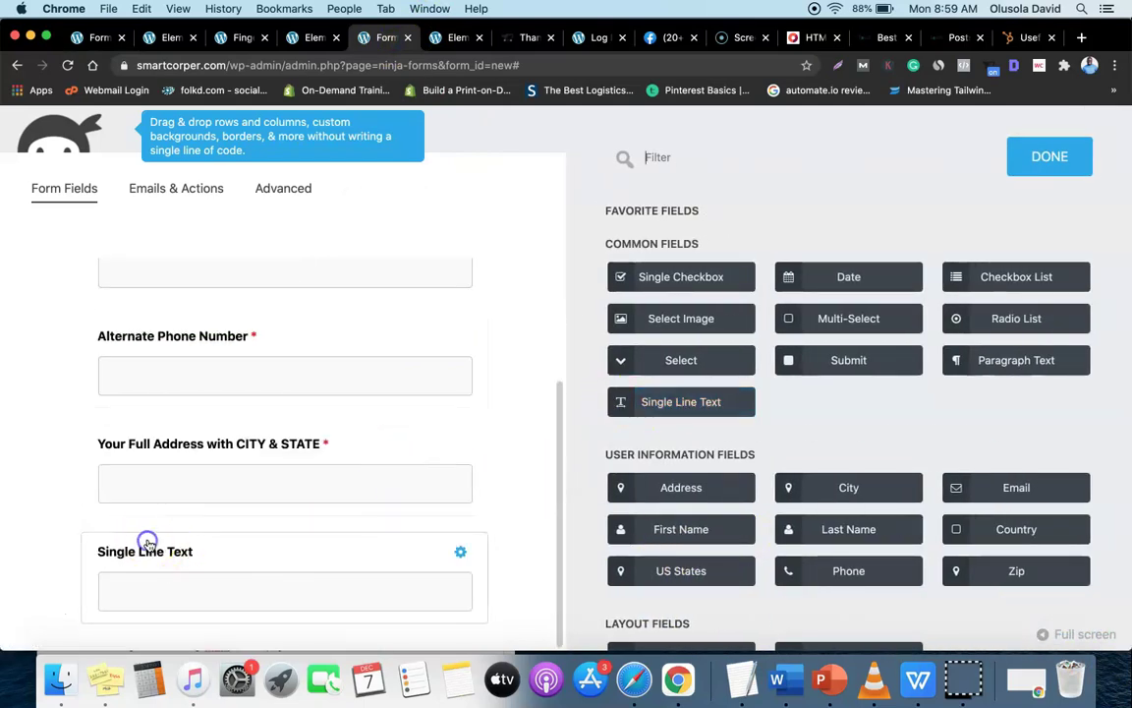
- Label the fifth text field "Local Govt" and make it a required field
{"action": "left_click", "coordinate": [147, 541]}
{"action": "triple_click", "coordinate": [663, 258]}
{"action": "type", "text": "Local Gov"}
{"action": "left_click", "coordinate": [870, 262]}
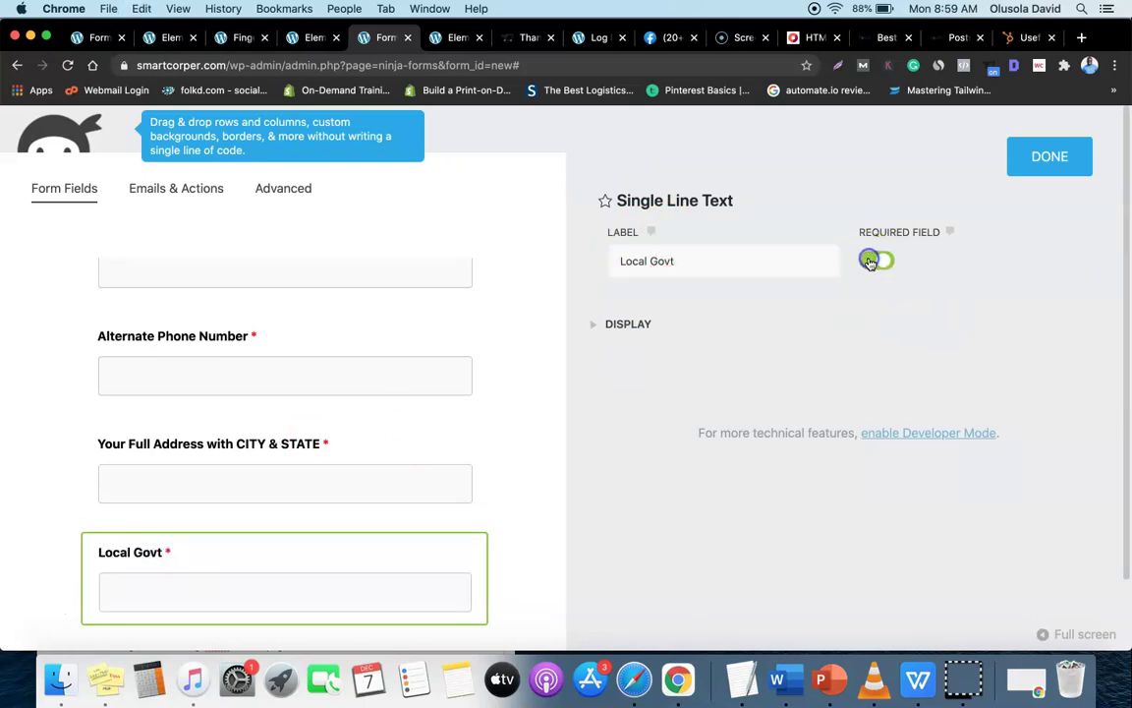
{"action": "left_click", "coordinate": [1034, 168]}
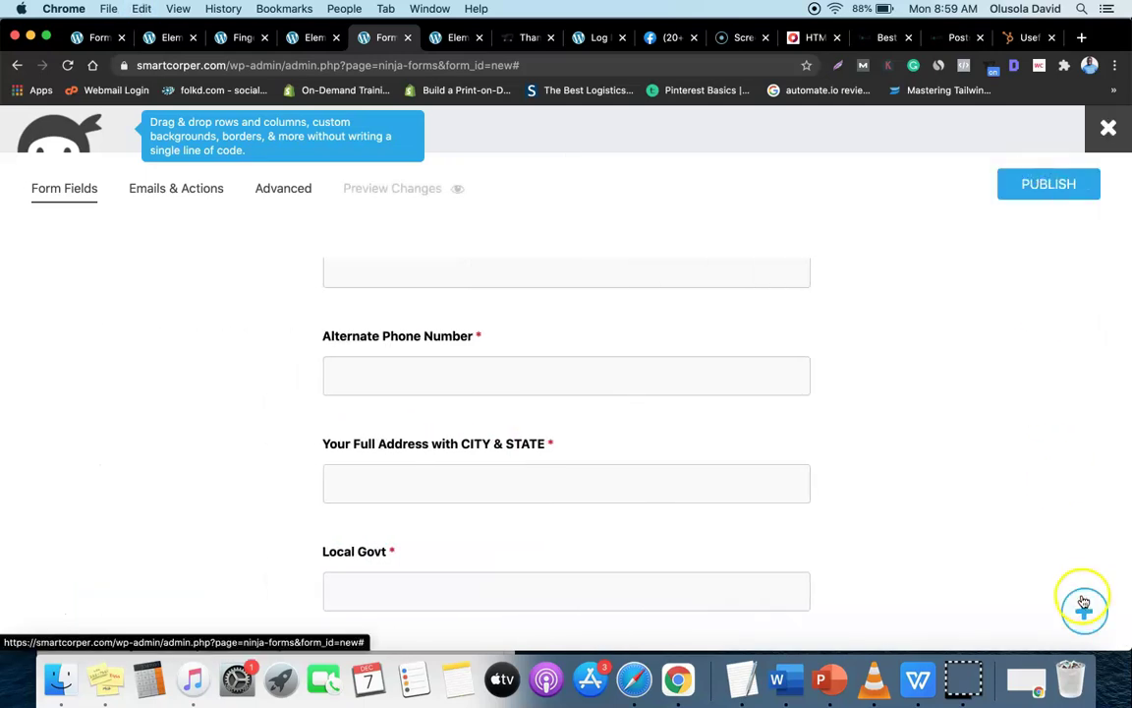
- Check the settings of the example form's dropdown field and add Select fields below Local Govt in the new form
{"action": "left_click", "coordinate": [1084, 611]}
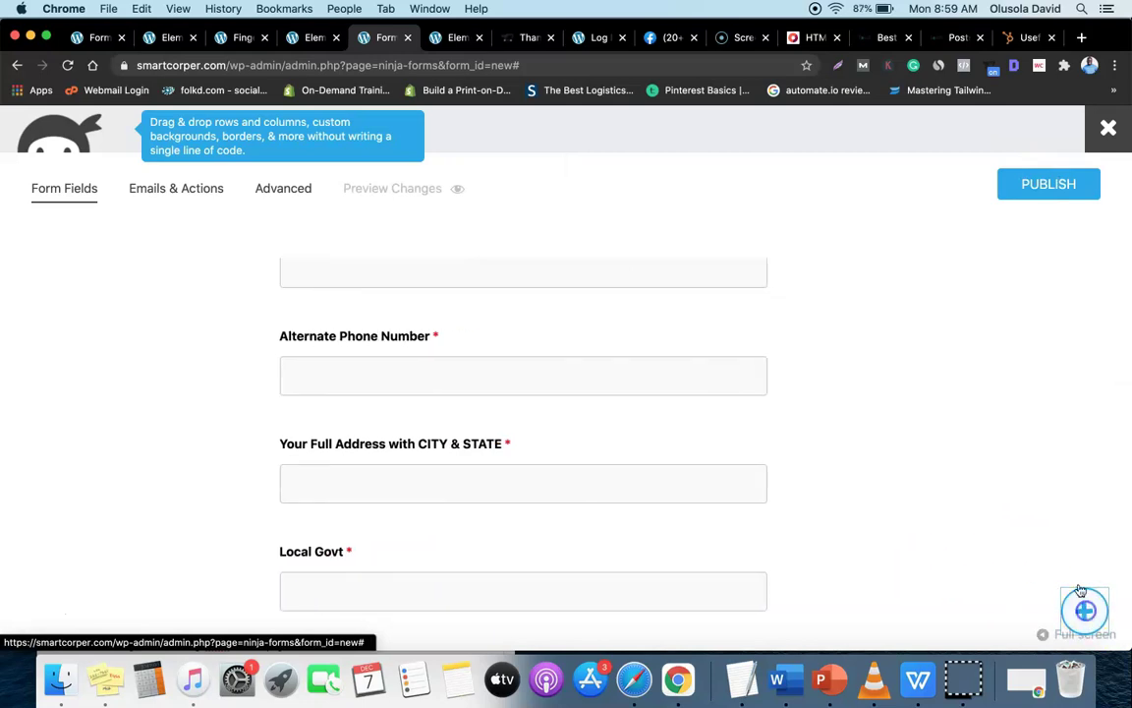
{"action": "left_click", "coordinate": [78, 40]}
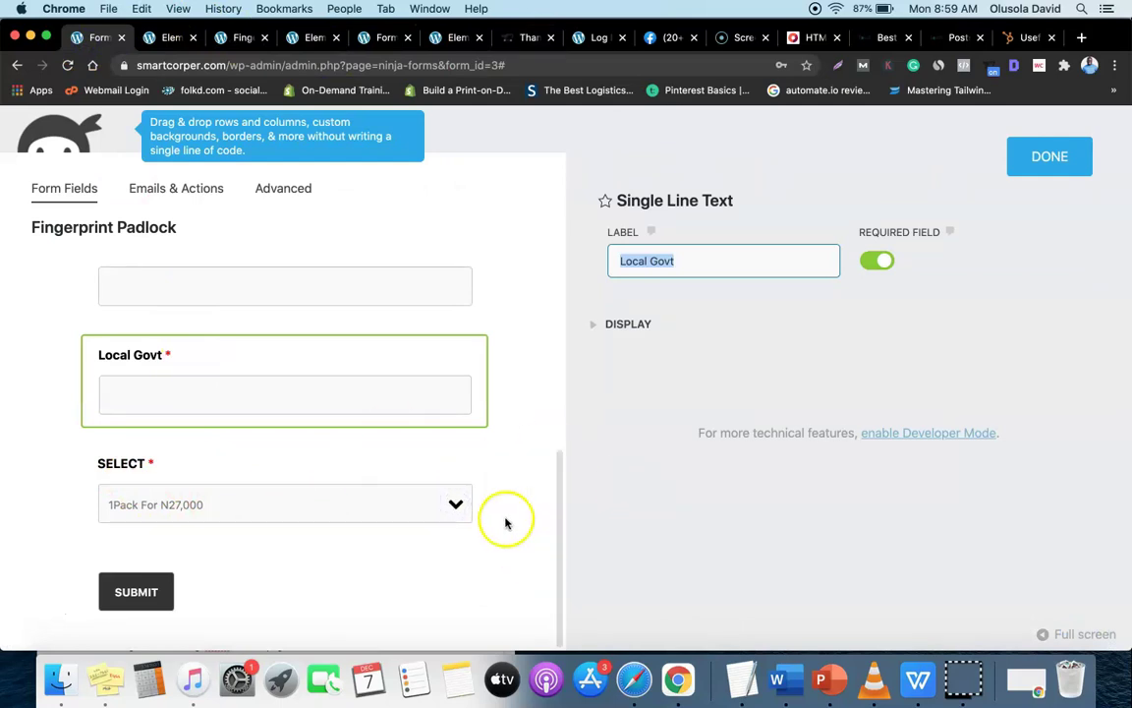
{"action": "left_click", "coordinate": [462, 506]}
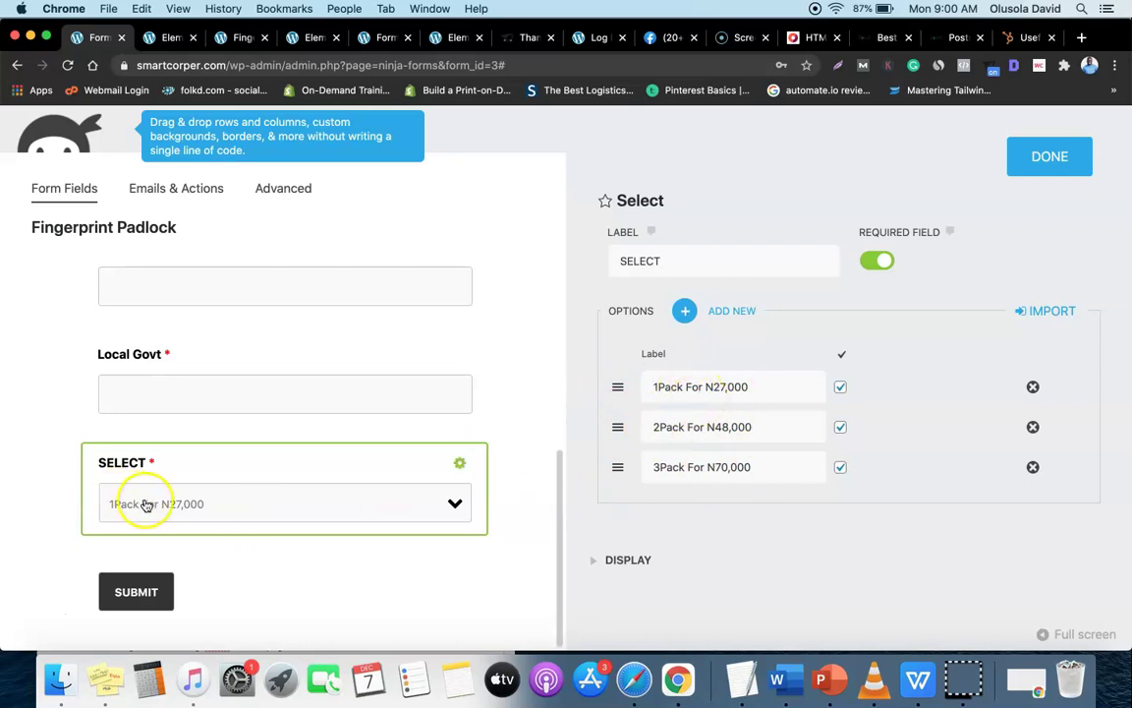
{"action": "left_click", "coordinate": [374, 40]}
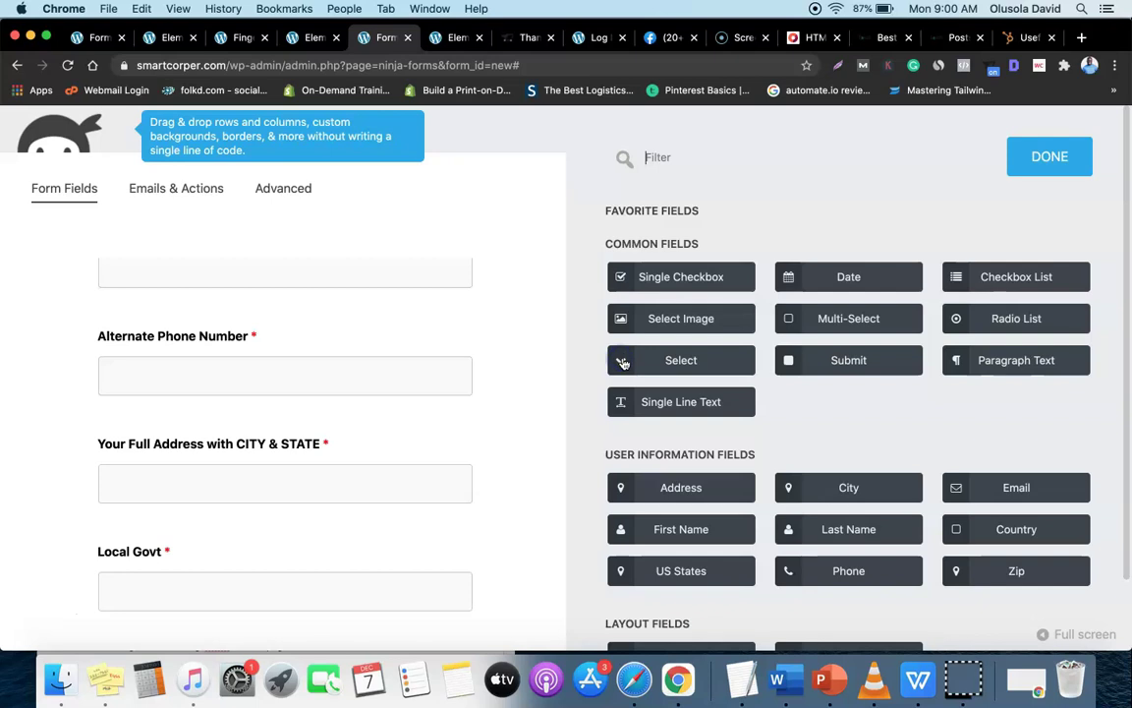
{"action": "left_click", "coordinate": [681, 362]}
{"action": "scroll", "coordinate": [584, 410], "scroll_direction": "down", "scroll_amount": 5}
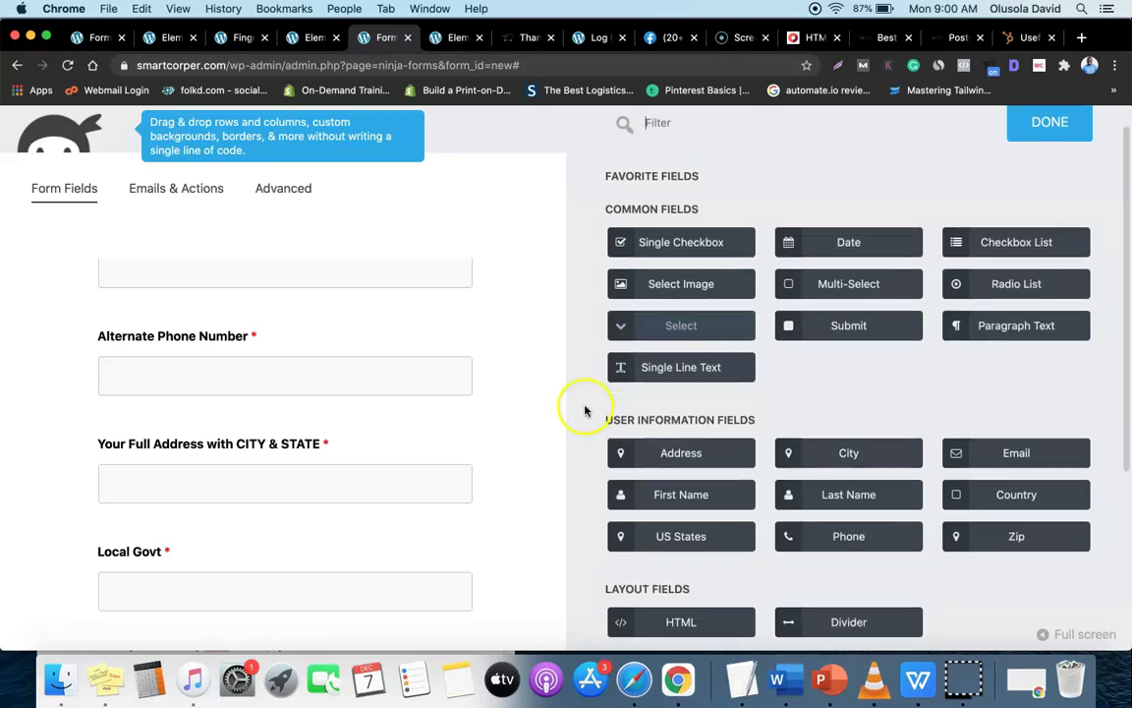
{"action": "scroll", "coordinate": [482, 415], "scroll_direction": "down", "scroll_amount": 3}
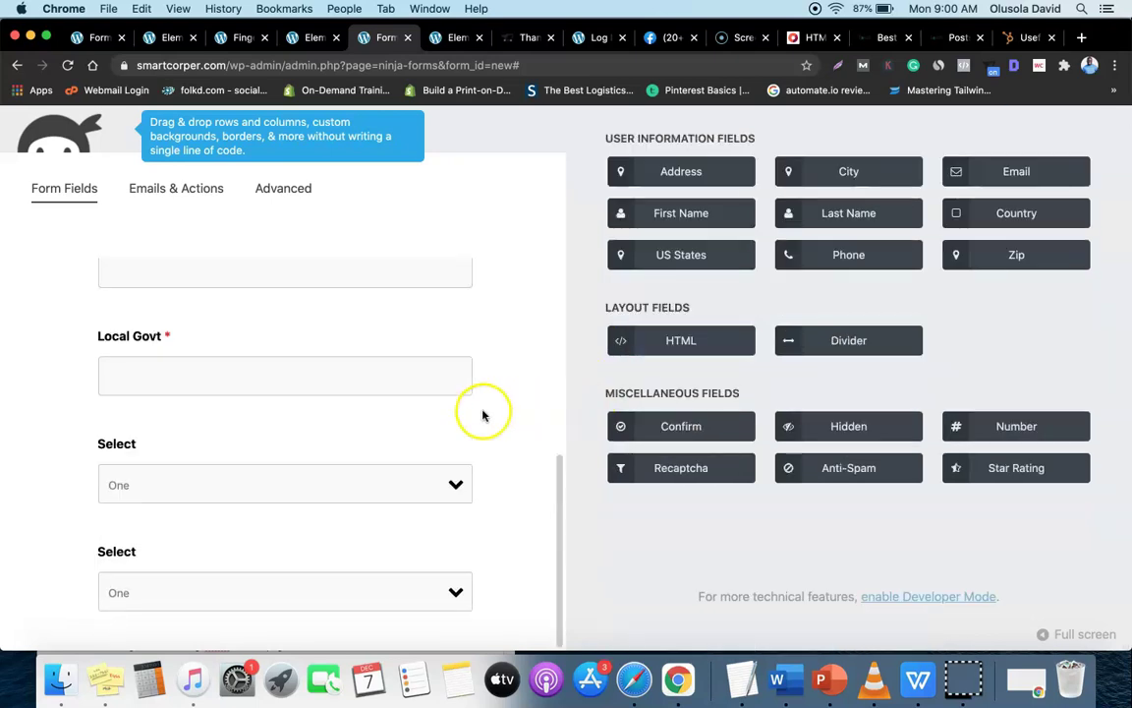
- Compare the new form's last Select field with the example's dropdown settings and make it a required field
{"action": "left_click", "coordinate": [455, 592]}
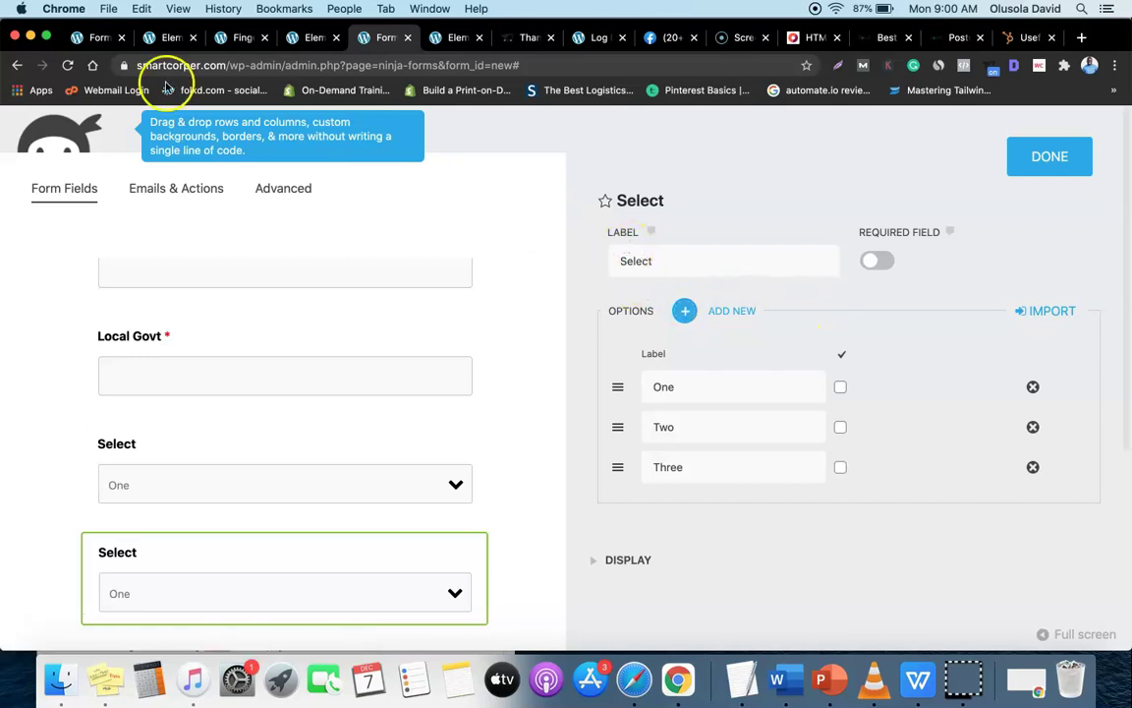
{"action": "left_click", "coordinate": [84, 45]}
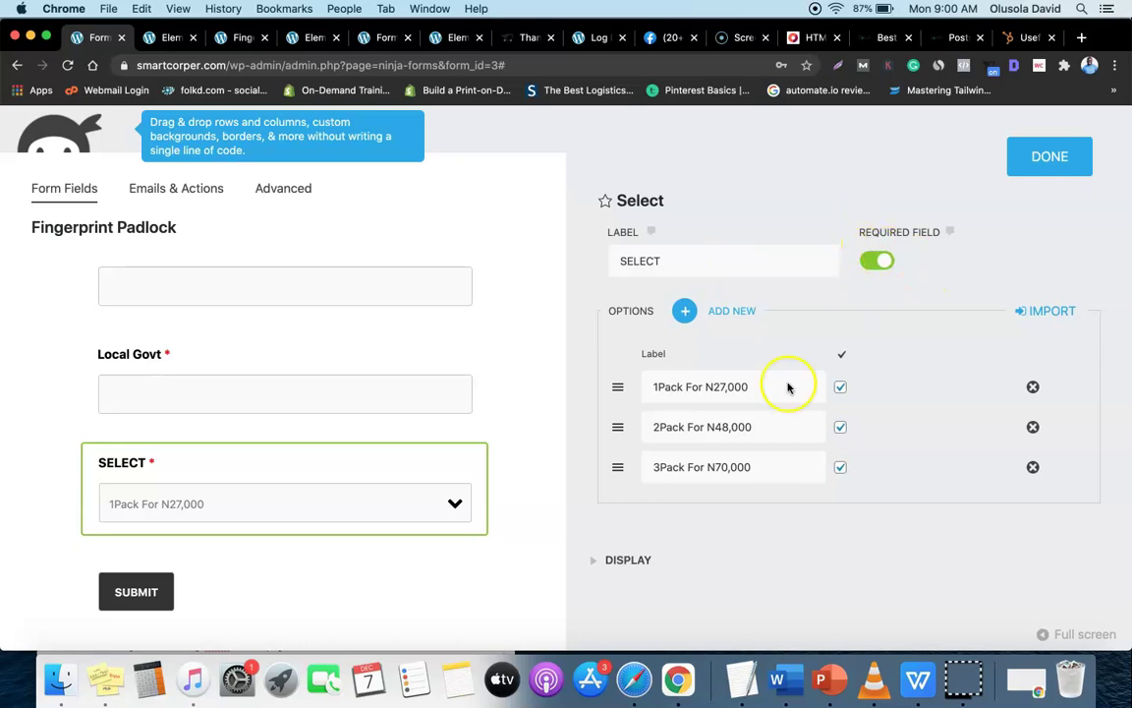
{"action": "left_click", "coordinate": [388, 37]}
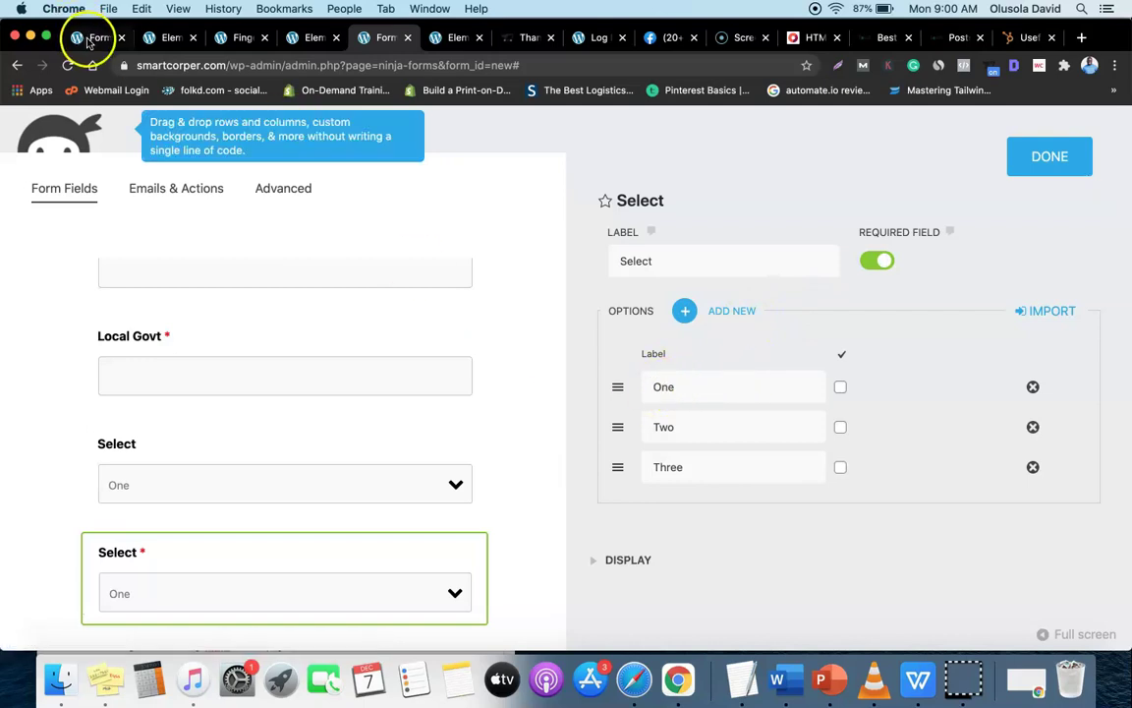
- Copy the example dropdown's first option label and set the new Select field's first option to "1Pack For N27,000"
{"action": "left_click", "coordinate": [88, 40]}
{"action": "triple_click", "coordinate": [661, 390]}
{"action": "right_click", "coordinate": [661, 391]}
{"action": "left_click", "coordinate": [687, 392]}
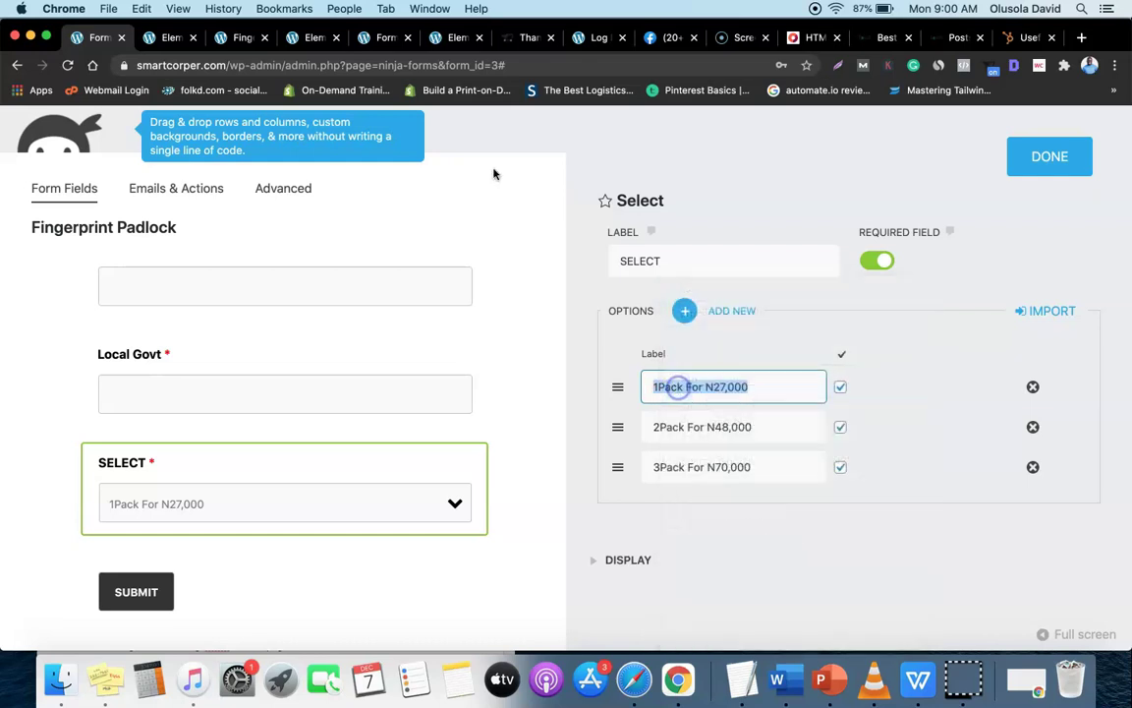
{"action": "left_click", "coordinate": [383, 37]}
{"action": "triple_click", "coordinate": [703, 379]}
{"action": "key", "text": "super+v"}
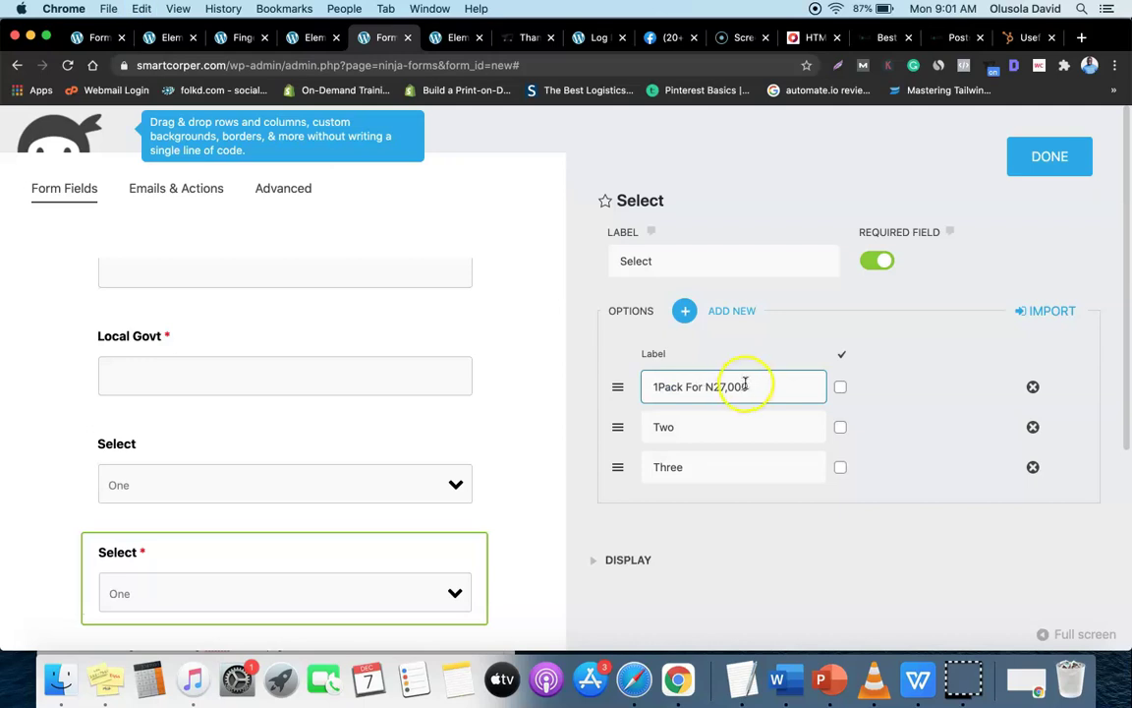
- Set the label of the Select field's second option to "2Pack For N47,000"
{"action": "left_click", "coordinate": [705, 424]}
{"action": "left_click", "coordinate": [646, 425]}
{"action": "key", "text": "BackSpace"}
{"action": "type", "text": "2Pack For N47,000"}
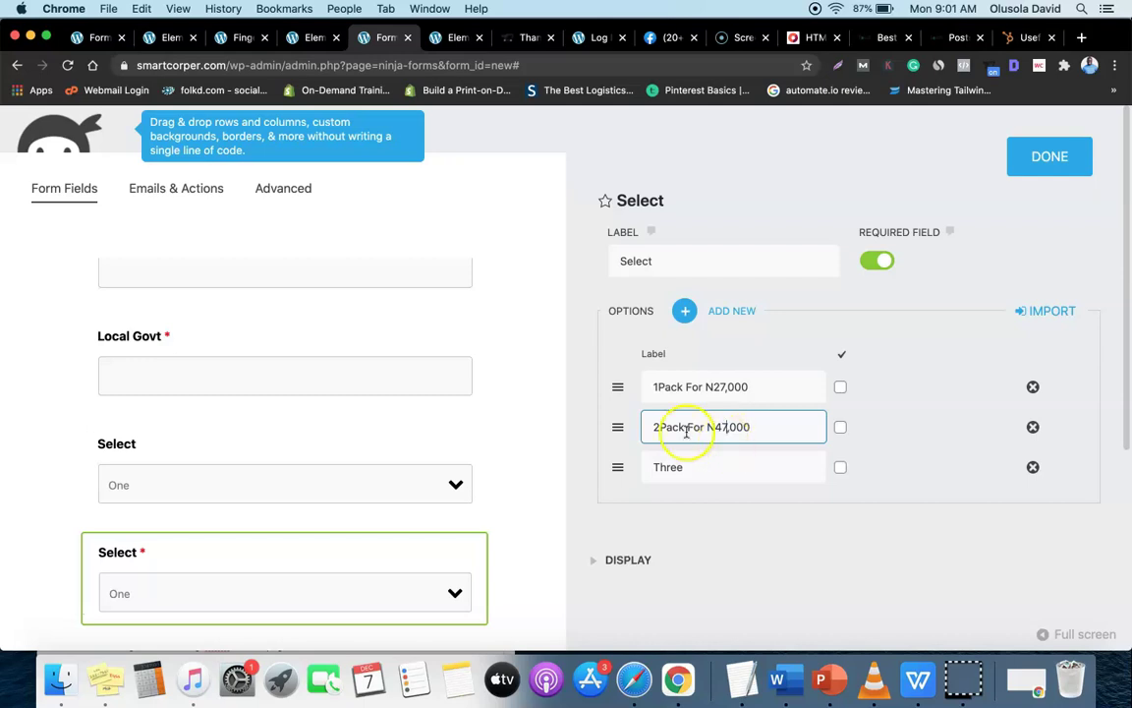
- Set the label of the Select field's third option to "3Pack For N57,000" and finish editing the field
{"action": "left_click", "coordinate": [680, 466]}
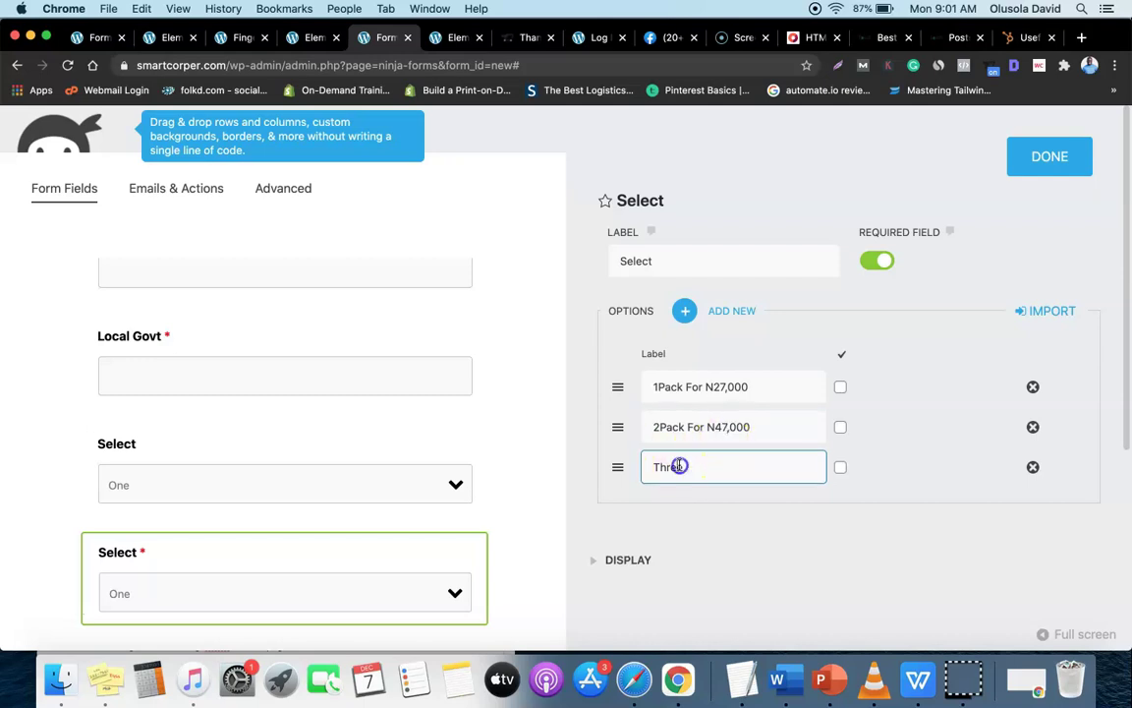
{"action": "key", "text": "super+v"}
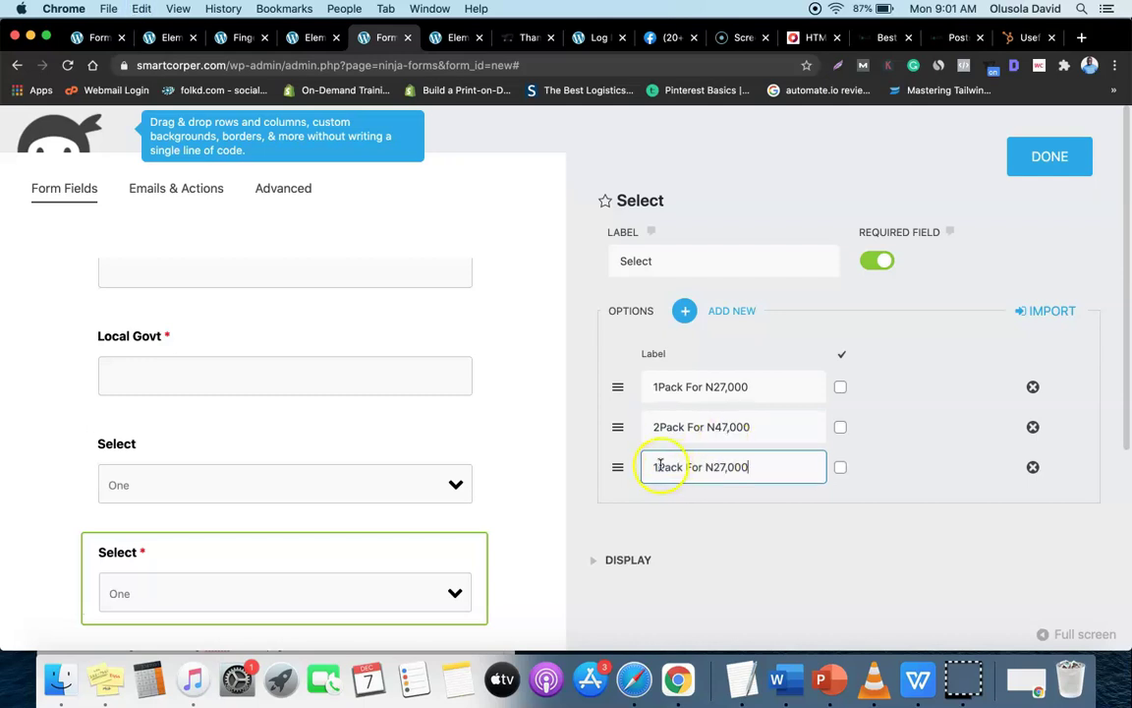
{"action": "key", "text": "BackSpace"}
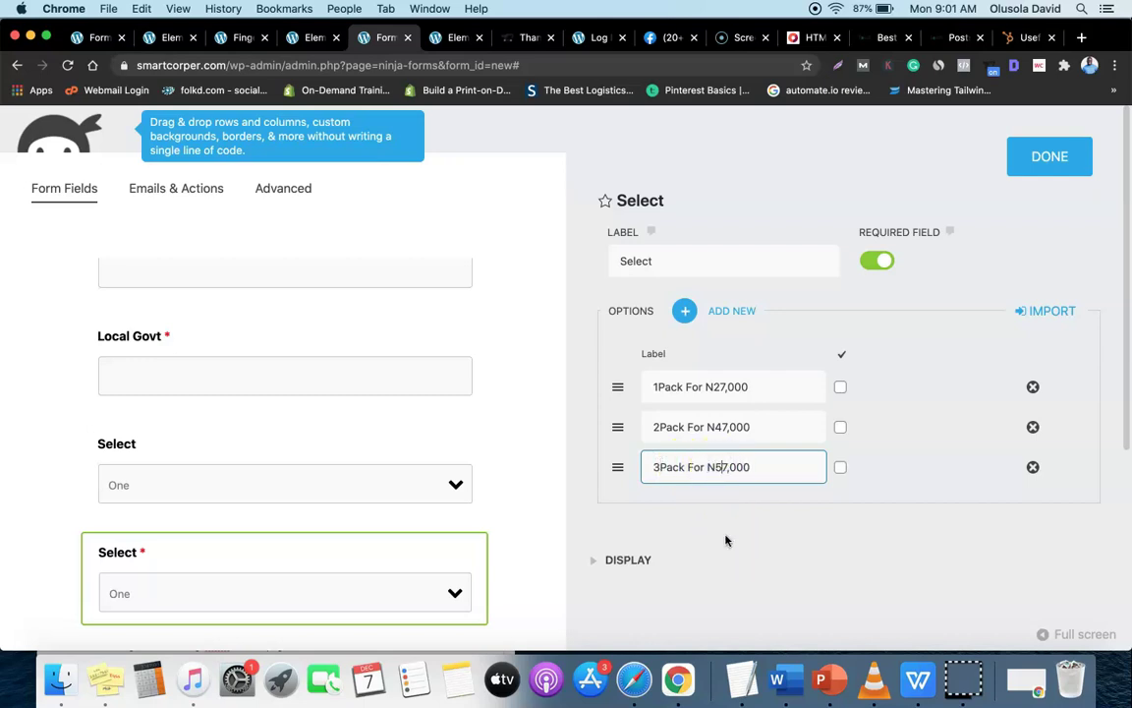
{"action": "left_click", "coordinate": [769, 568]}
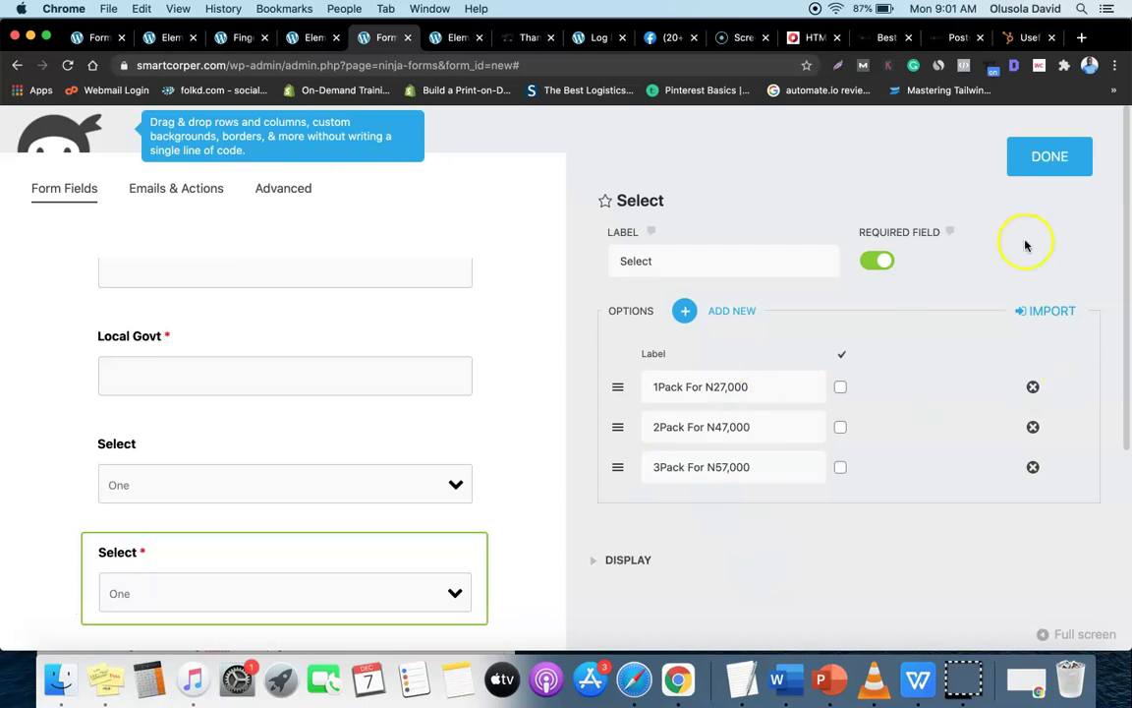
{"action": "left_click", "coordinate": [1054, 157]}
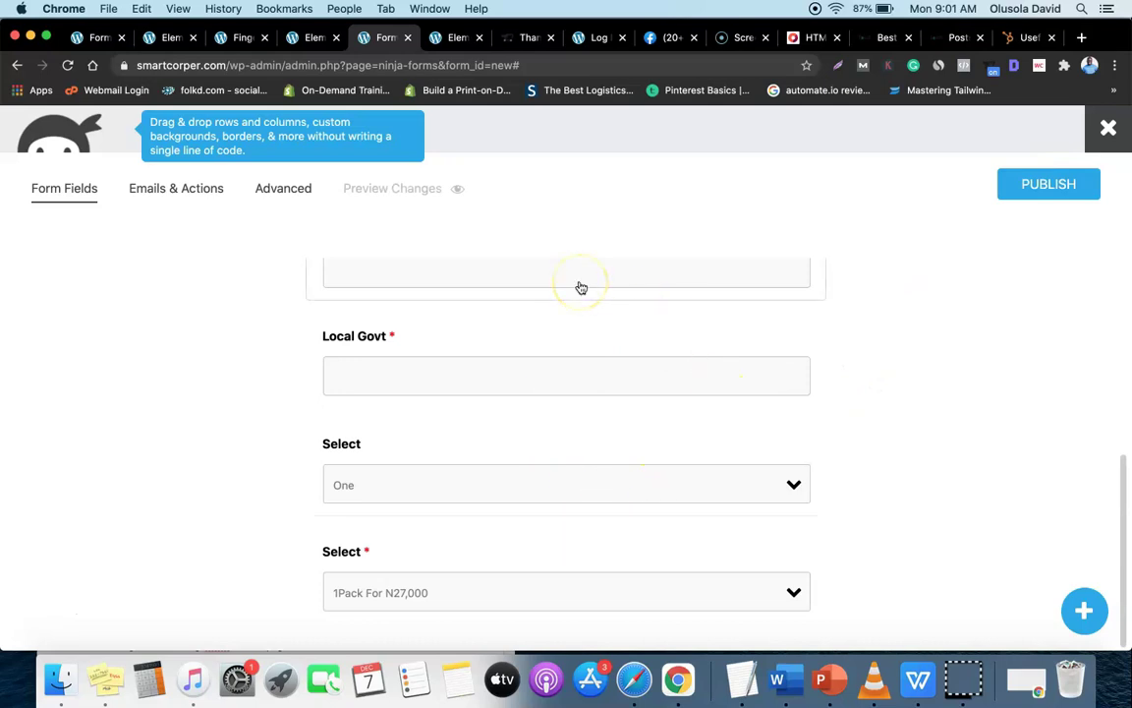
- Switch to the thank-you page in the Elementor editor and open its preview
{"action": "left_click", "coordinate": [314, 37]}
{"action": "left_click", "coordinate": [373, 37]}
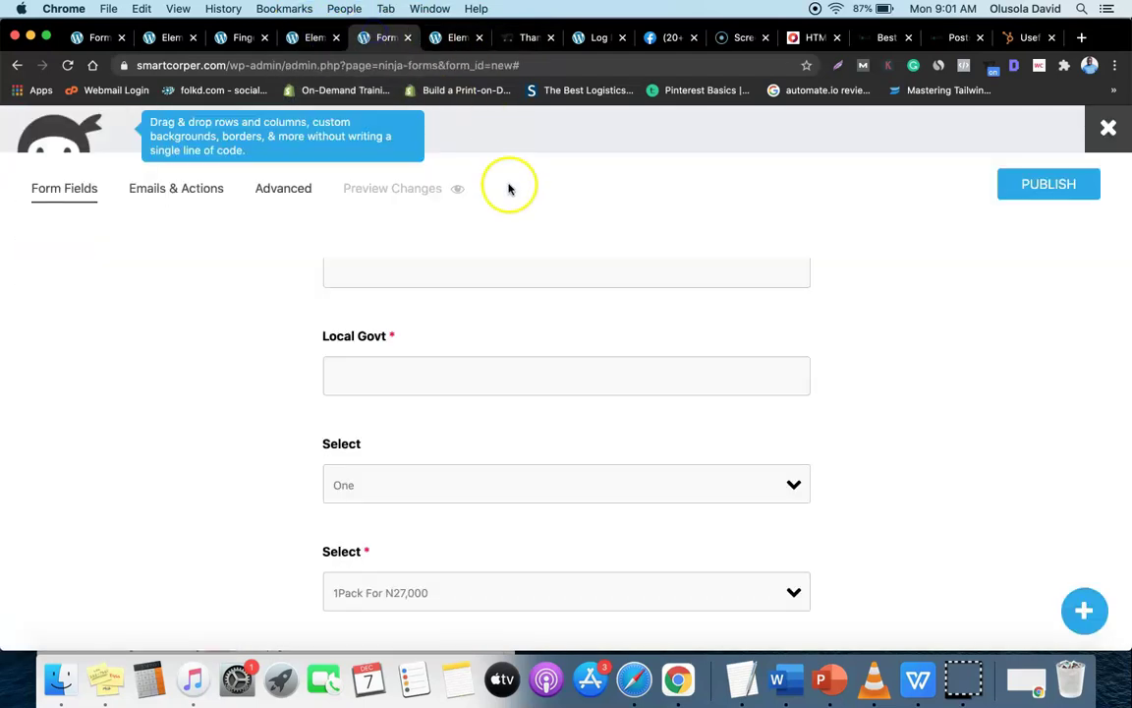
{"action": "left_click", "coordinate": [312, 37]}
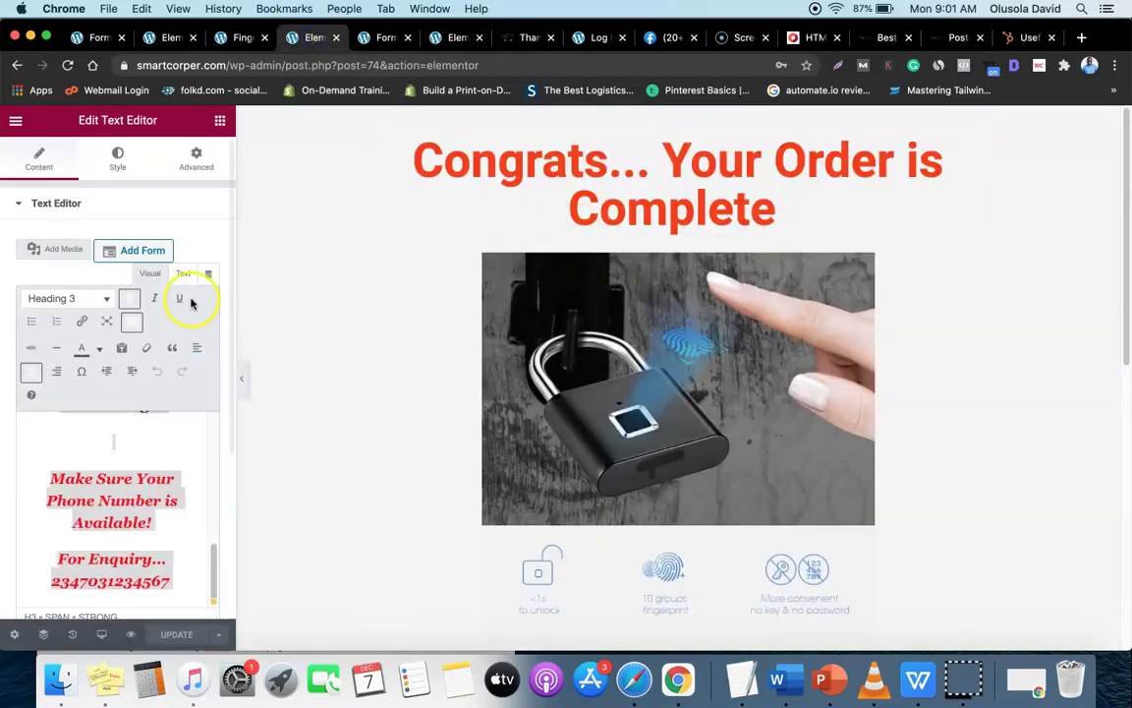
{"action": "scroll", "coordinate": [295, 413], "scroll_direction": "down", "scroll_amount": 3}
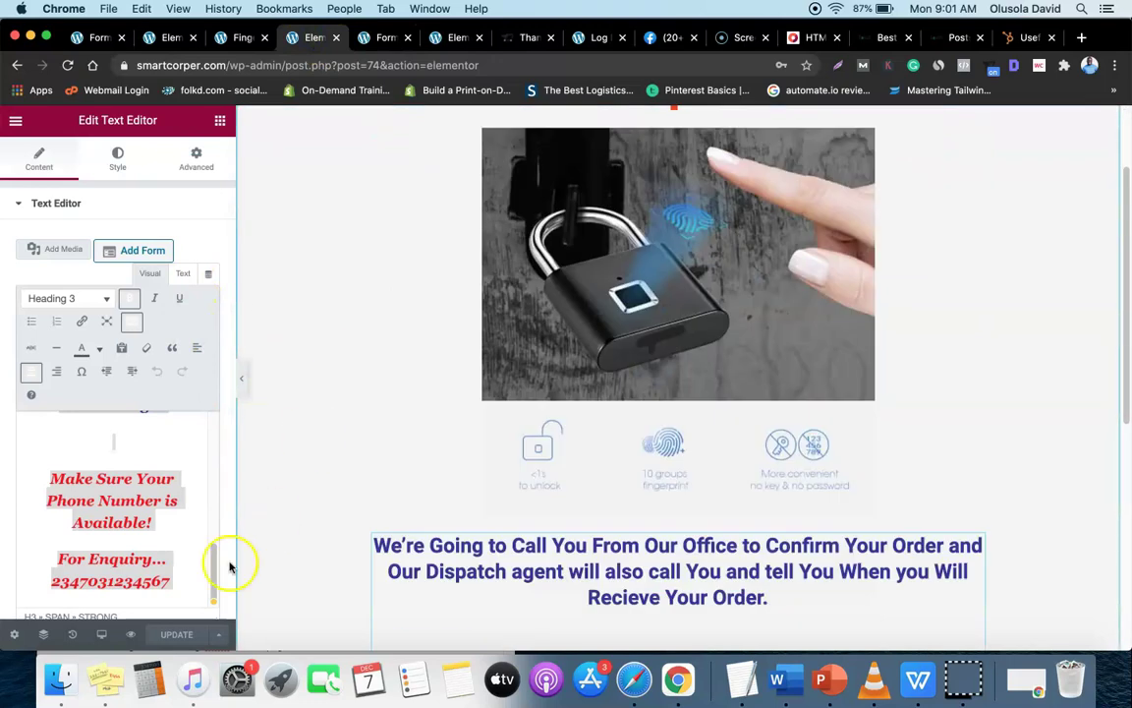
{"action": "left_click", "coordinate": [131, 634]}
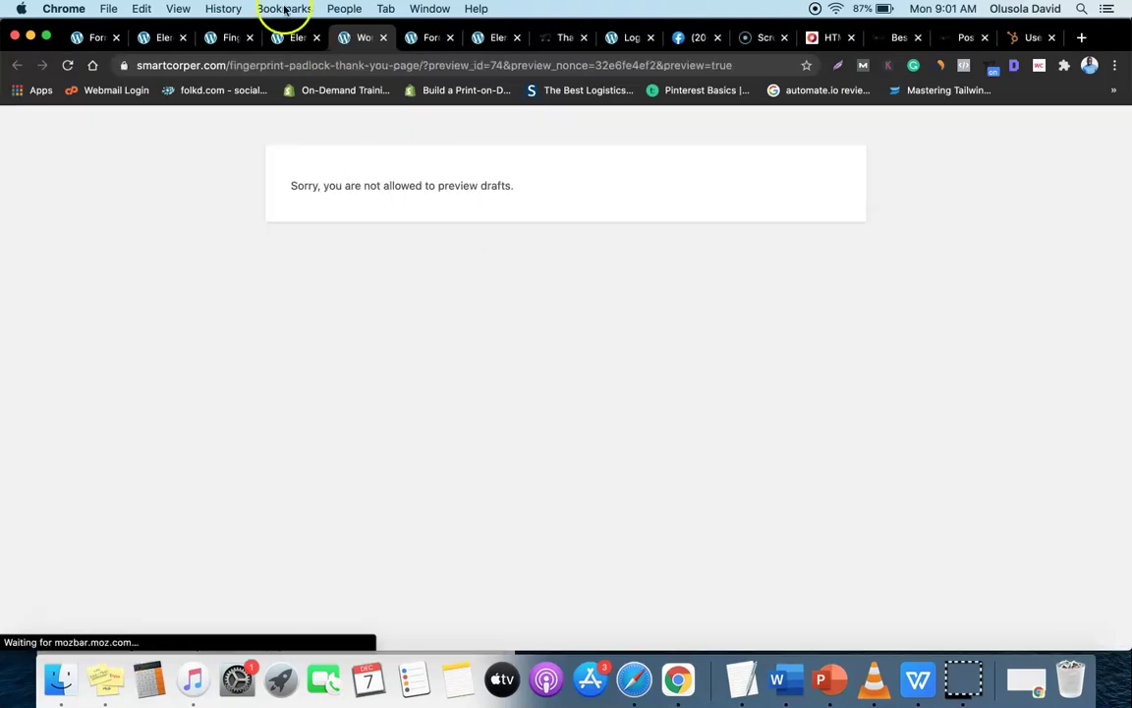
{"action": "left_click", "coordinate": [422, 66]}
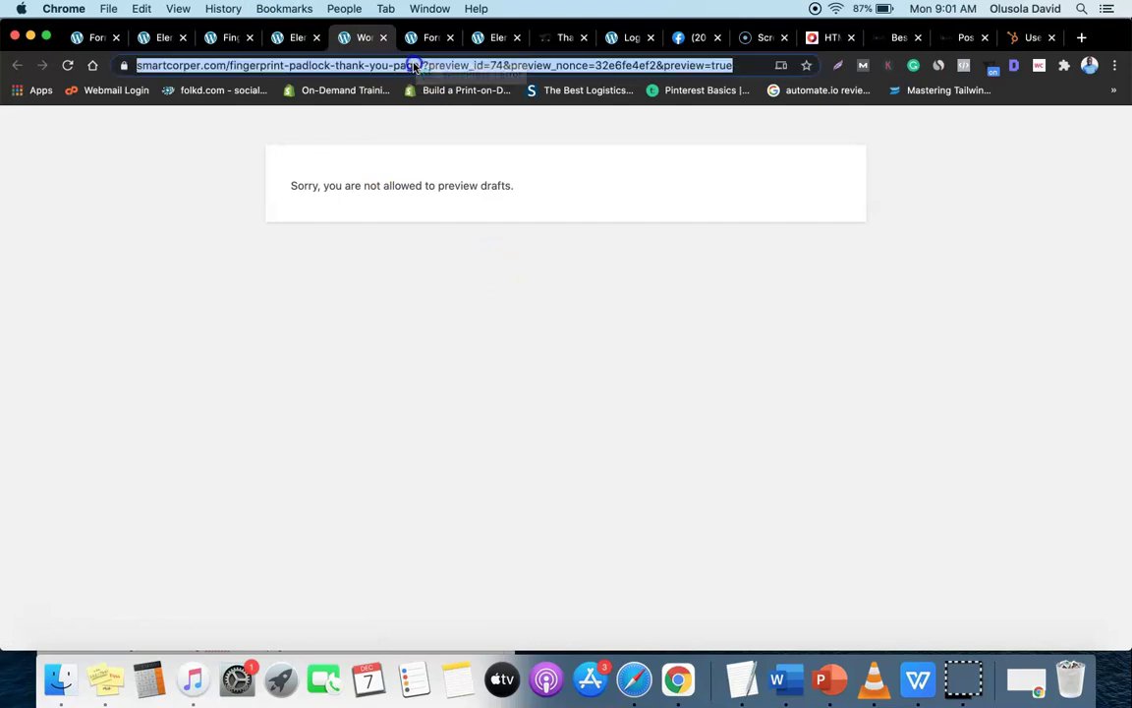
{"action": "left_click", "coordinate": [420, 63]}
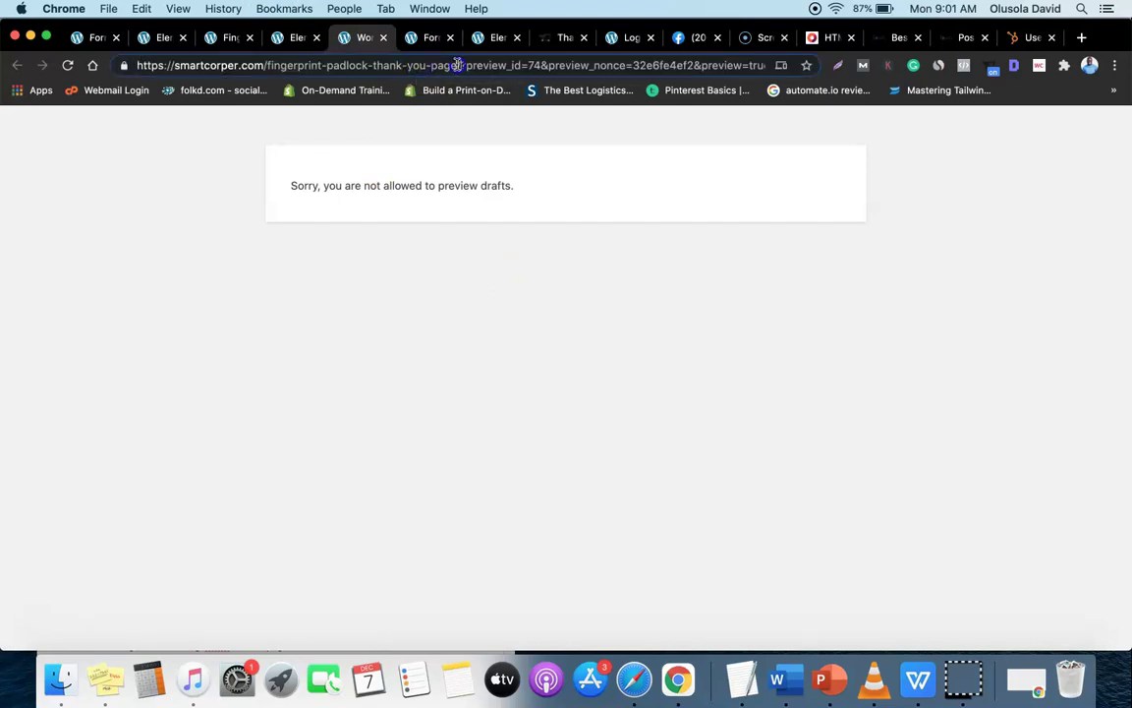
{"action": "left_click_drag", "start_coordinate": [460, 64], "coordinate": [188, 61]}
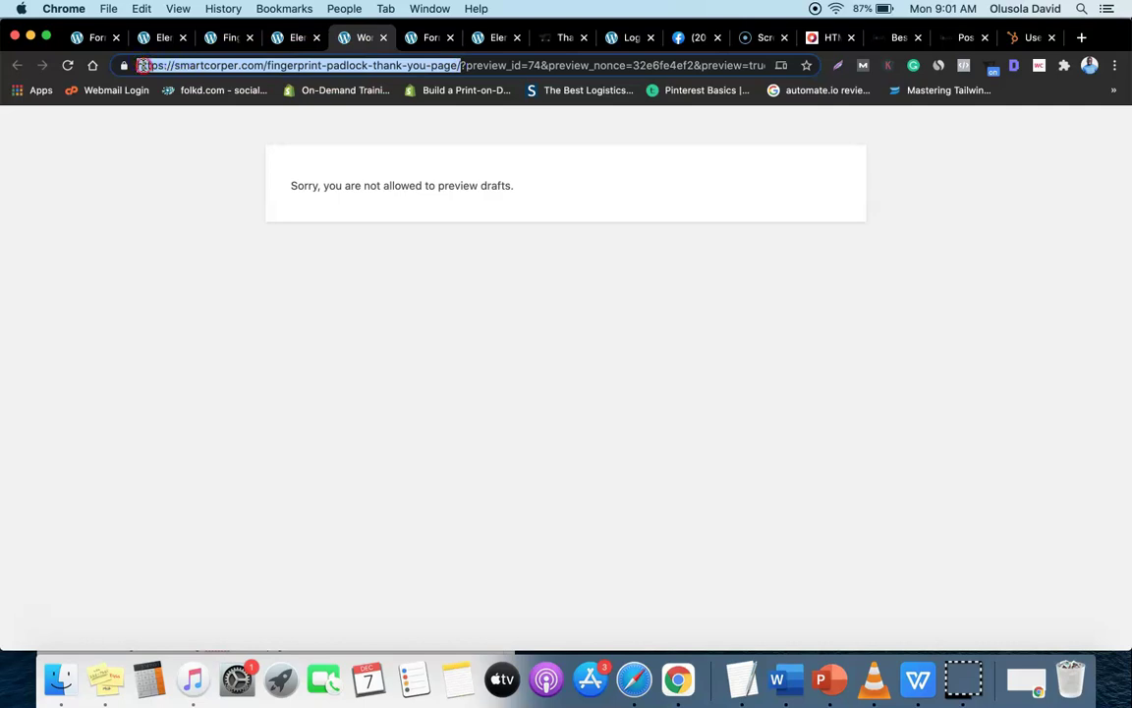
{"action": "right_click", "coordinate": [143, 65]}
{"action": "left_click", "coordinate": [169, 167]}
{"action": "triple_click", "coordinate": [213, 65]}
{"action": "key", "text": "super+v"}
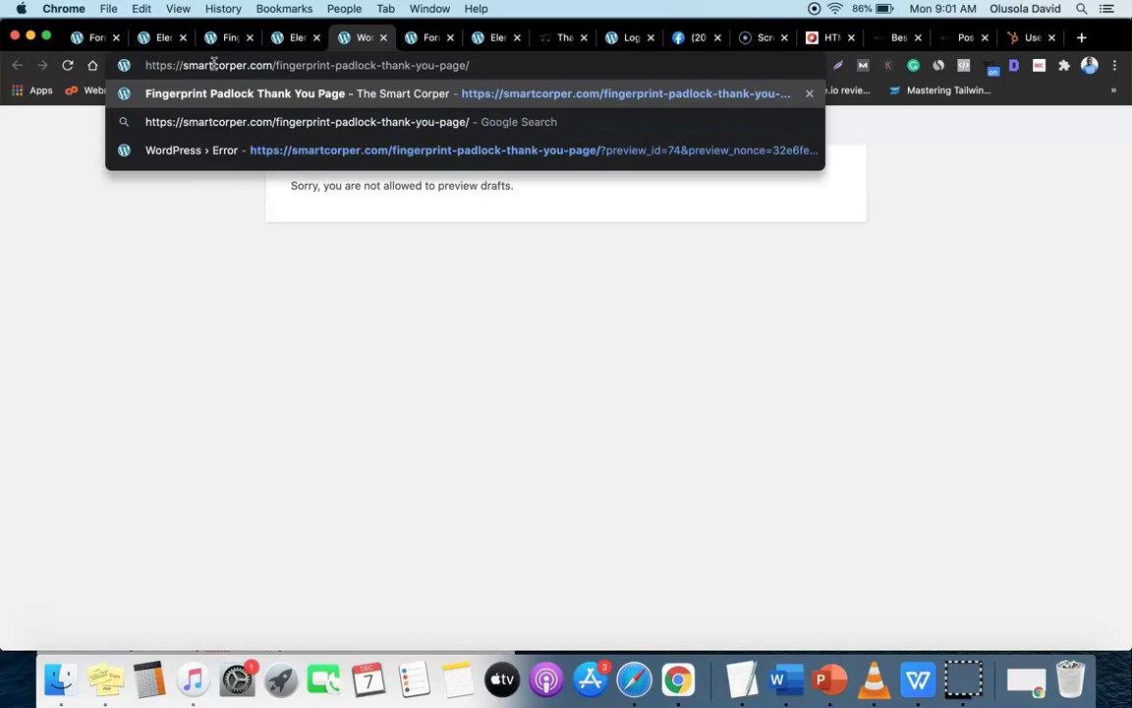
{"action": "key", "text": "Return"}
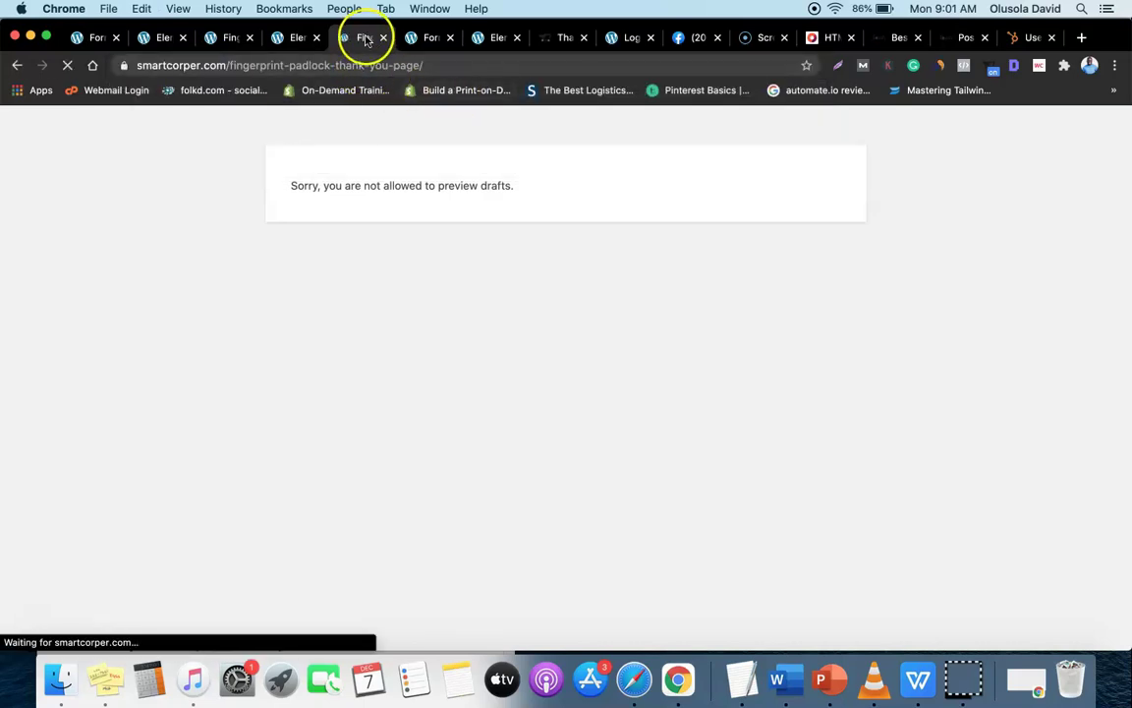
- Look over the live thank-you page and put its full URL on the clipboard
{"action": "scroll", "coordinate": [705, 292], "scroll_direction": "down", "scroll_amount": 3}
{"action": "scroll", "coordinate": [706, 292], "scroll_direction": "up", "scroll_amount": 3}
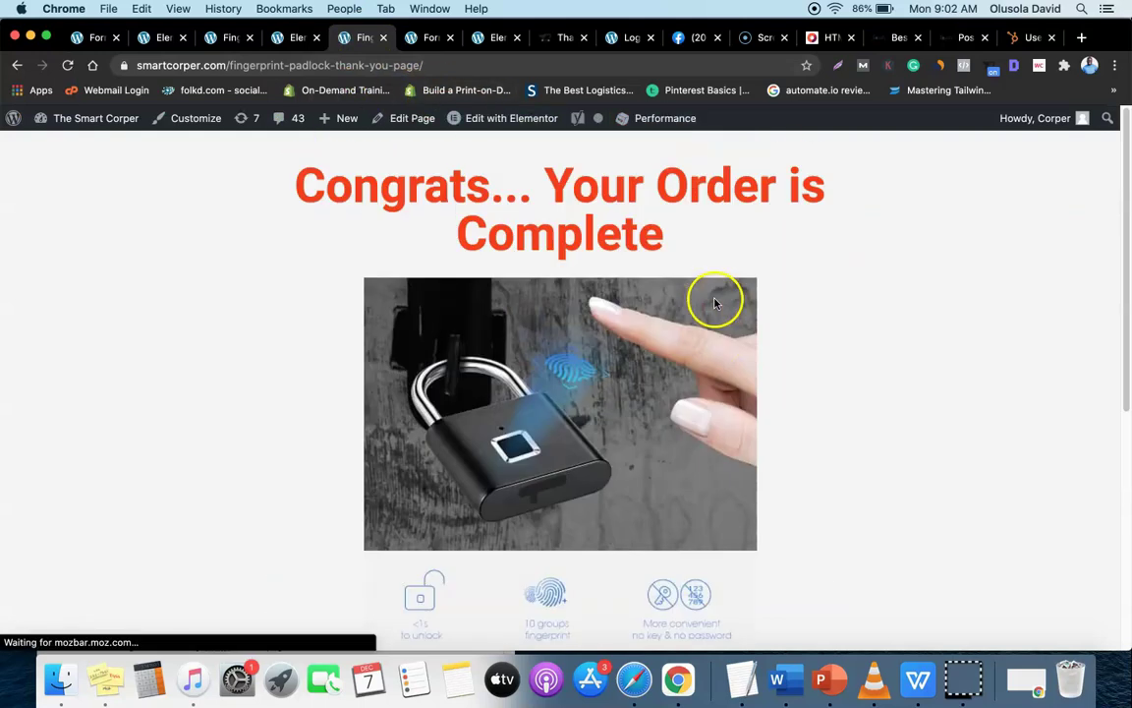
{"action": "left_click", "coordinate": [454, 63]}
{"action": "right_click", "coordinate": [455, 62]}
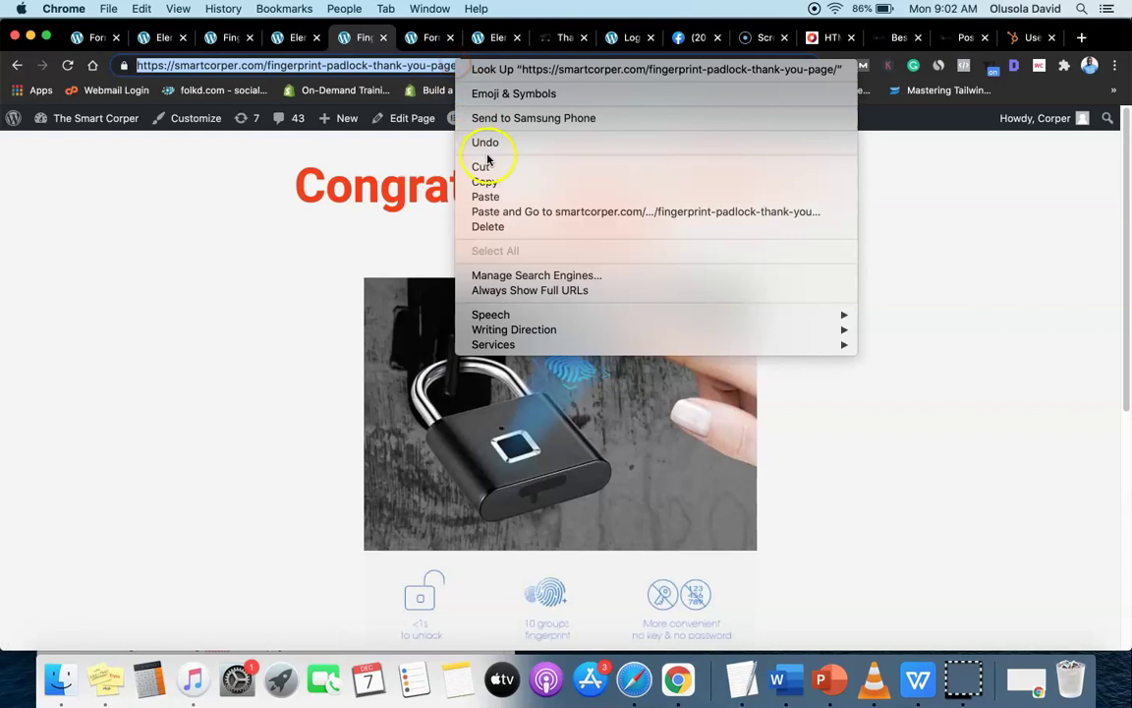
{"action": "left_click", "coordinate": [482, 167]}
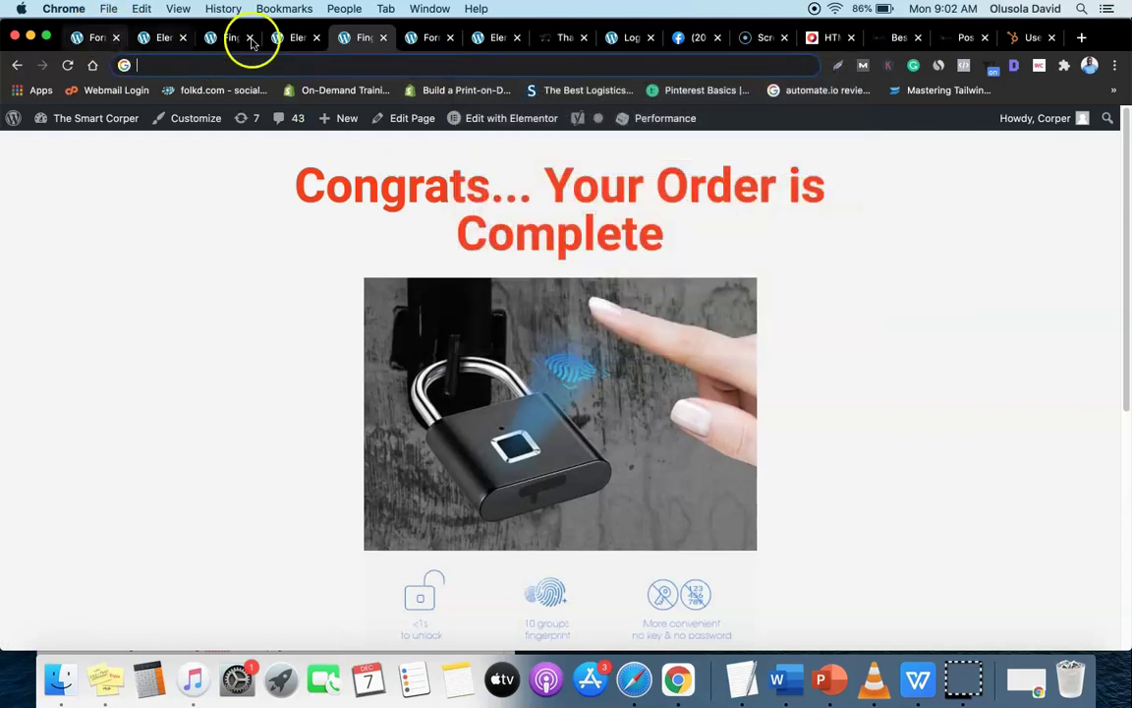
- Return to the new Ninja Forms order form and check its display settings
{"action": "left_click", "coordinate": [432, 39]}
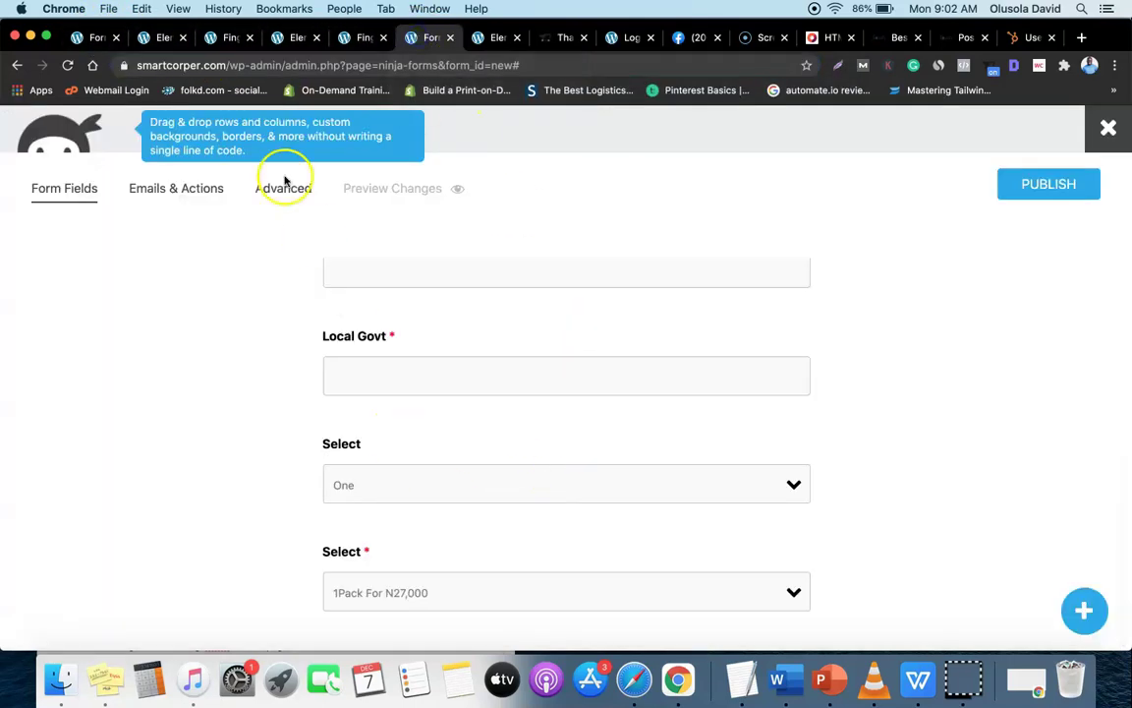
{"action": "scroll", "coordinate": [334, 266], "scroll_direction": "up", "scroll_amount": 3}
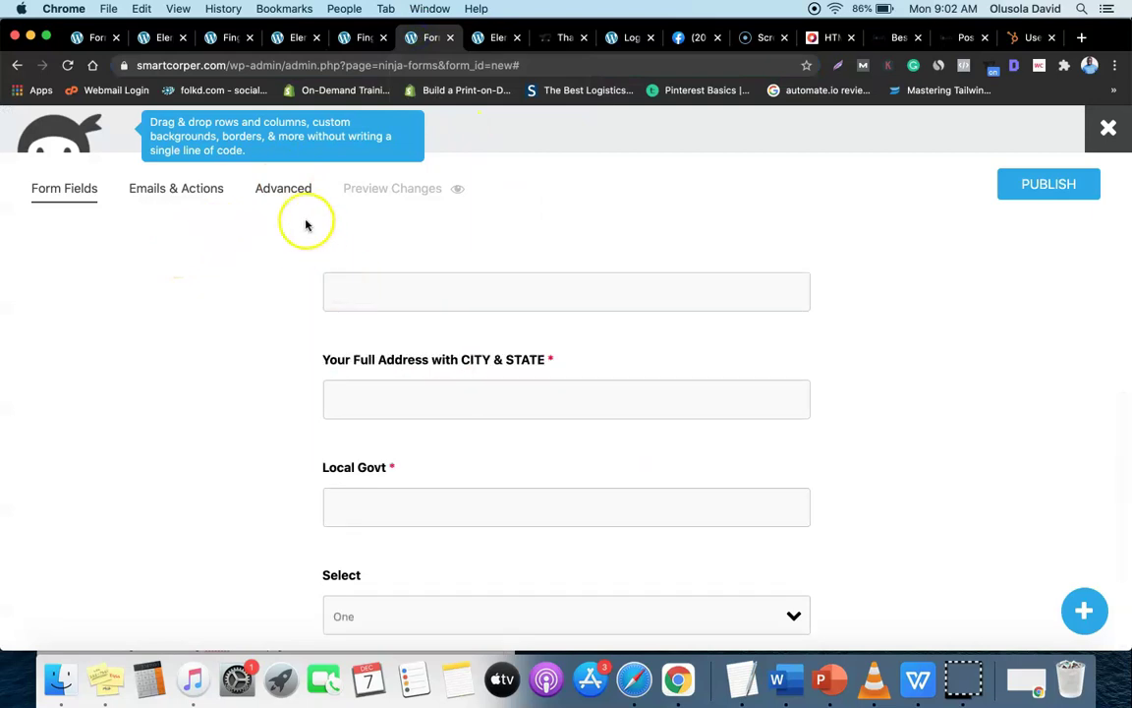
{"action": "scroll", "coordinate": [433, 344], "scroll_direction": "down", "scroll_amount": 3}
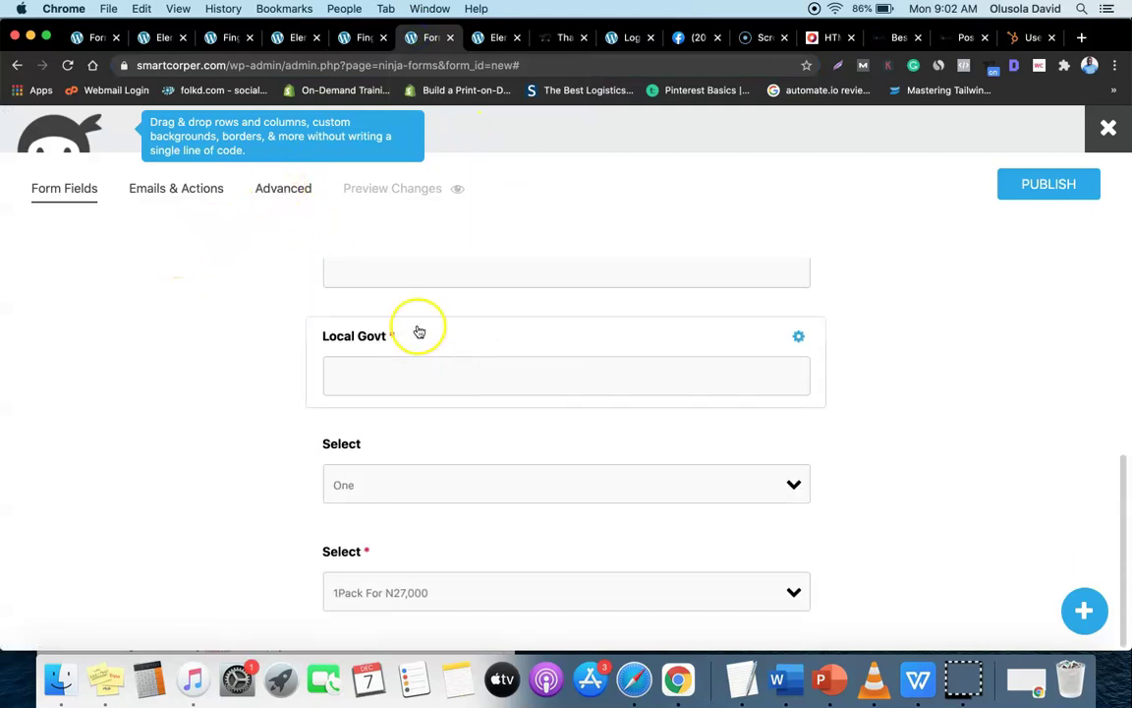
{"action": "left_click", "coordinate": [291, 189]}
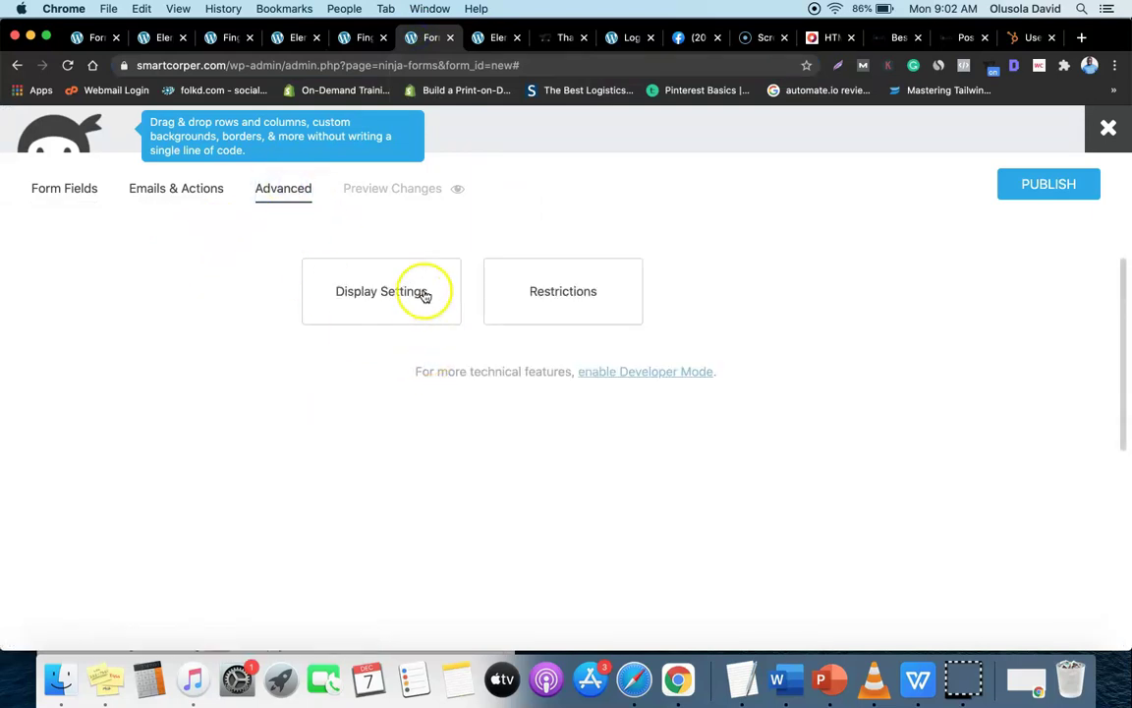
{"action": "left_click", "coordinate": [392, 296]}
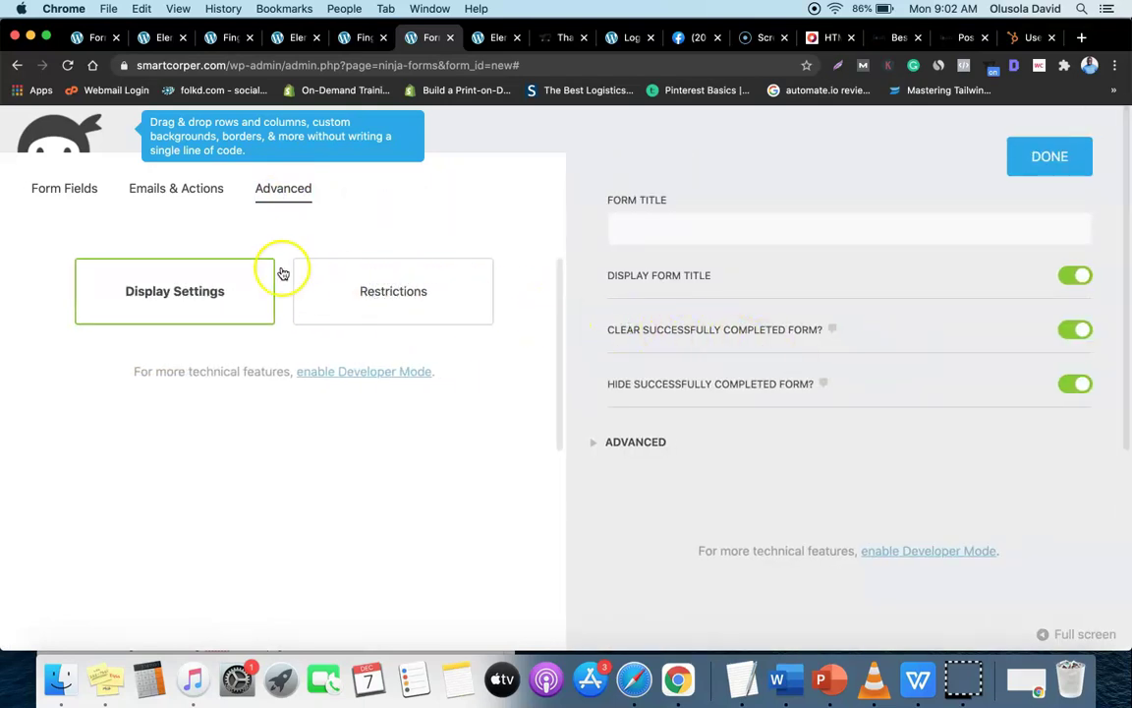
- Add a Redirect action to the order form's emails and actions
{"action": "left_click", "coordinate": [163, 190]}
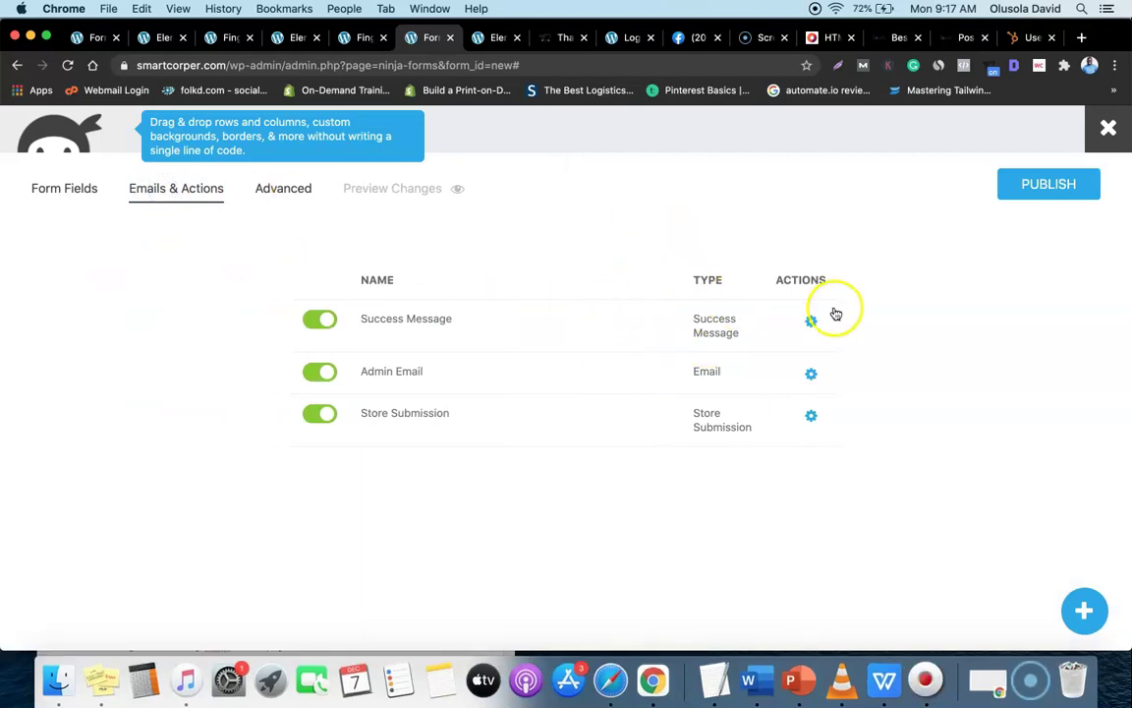
{"action": "left_click", "coordinate": [1085, 611]}
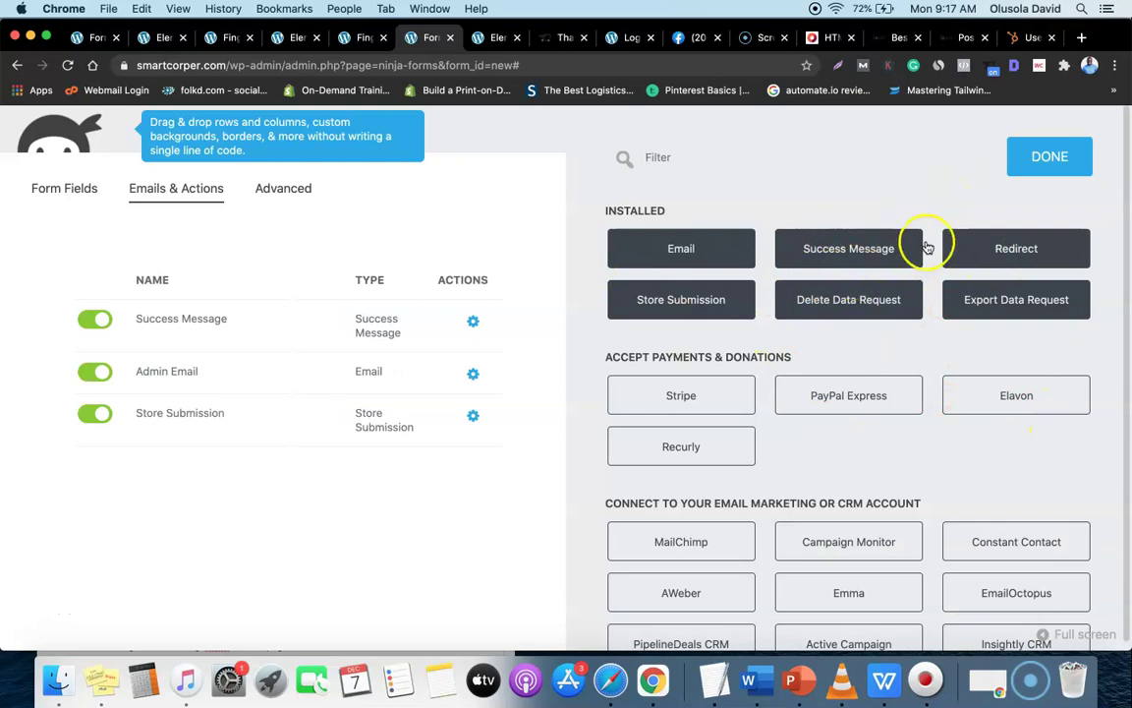
{"action": "left_click", "coordinate": [1019, 250]}
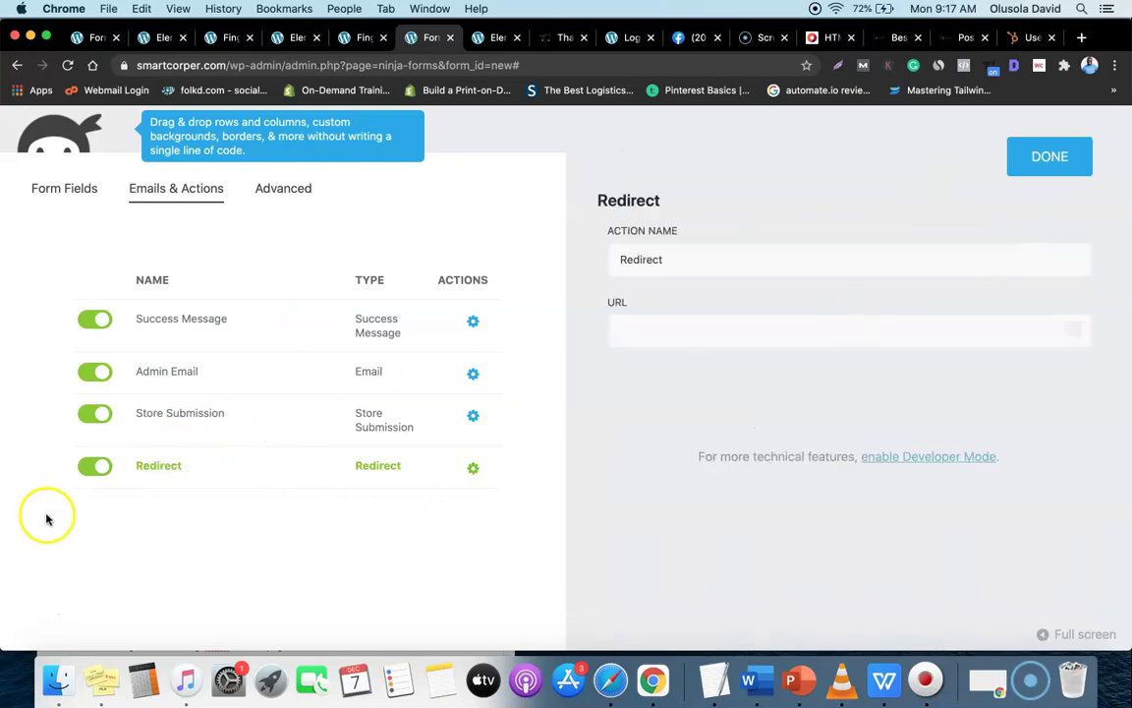
{"action": "left_click", "coordinate": [473, 470]}
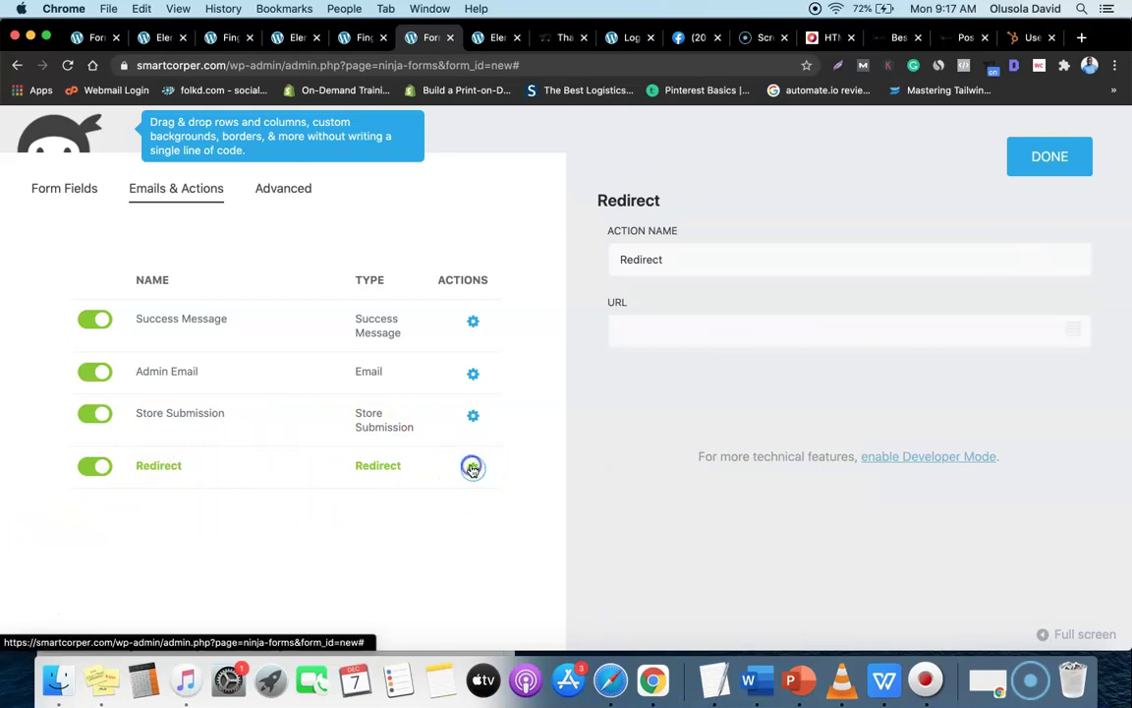
{"action": "left_click", "coordinate": [679, 331]}
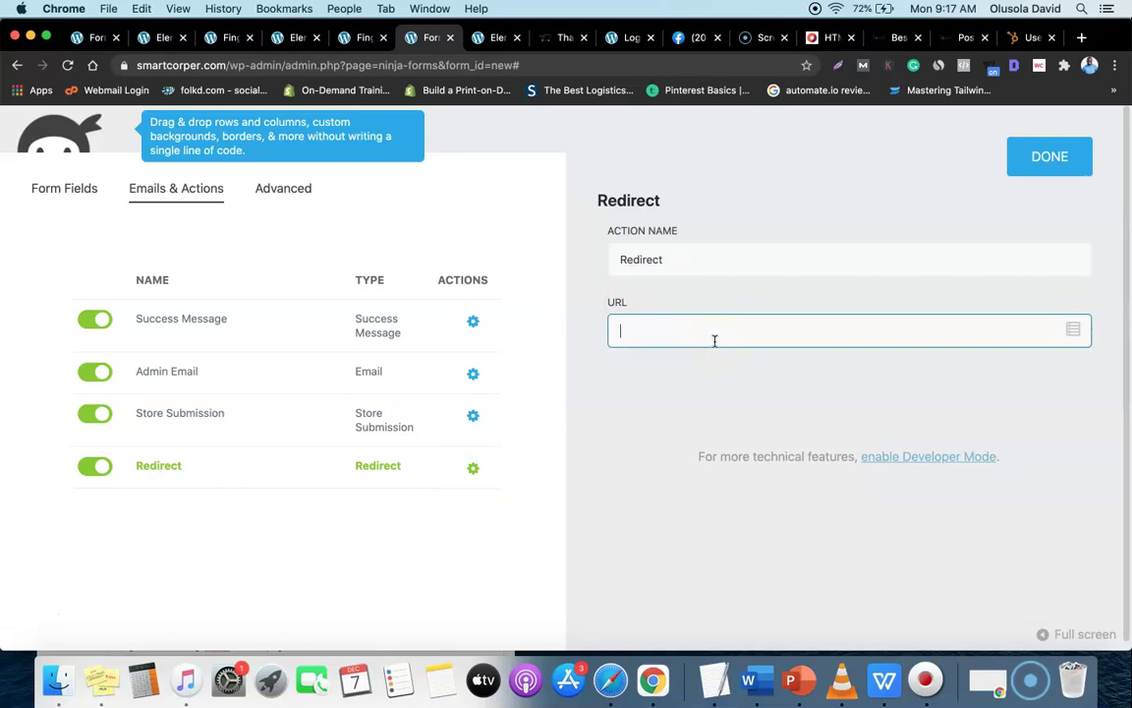
{"action": "key", "text": "super+v"}
{"action": "left_click", "coordinate": [655, 393]}
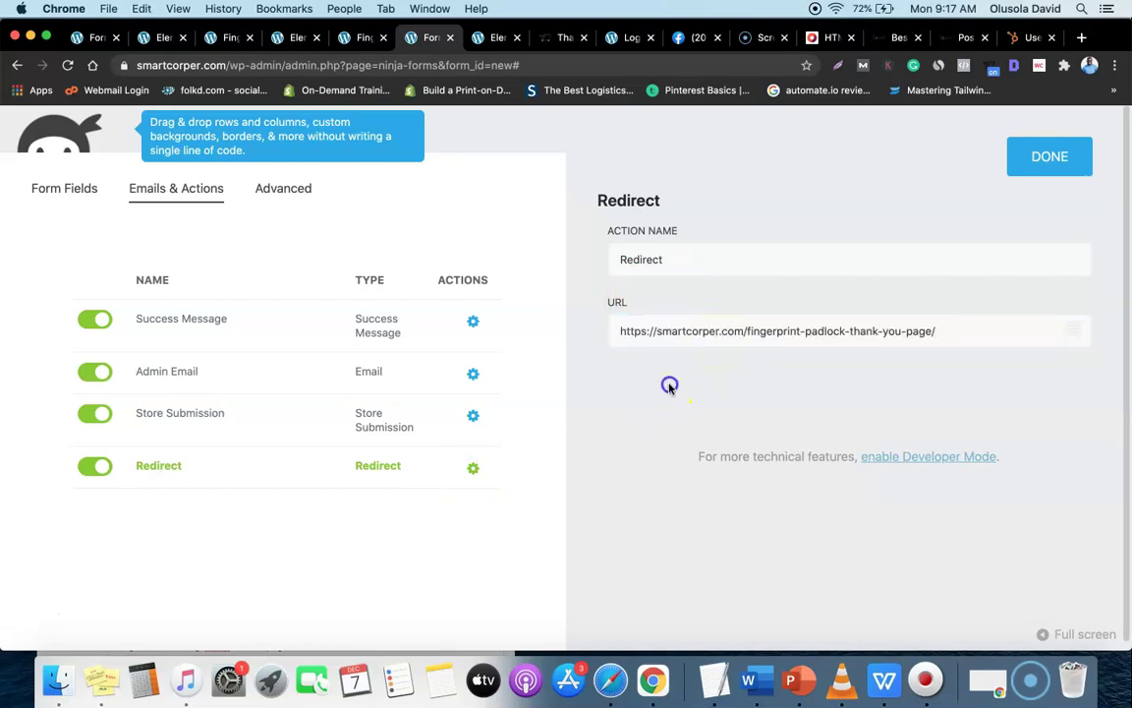
{"action": "left_click", "coordinate": [1049, 157]}
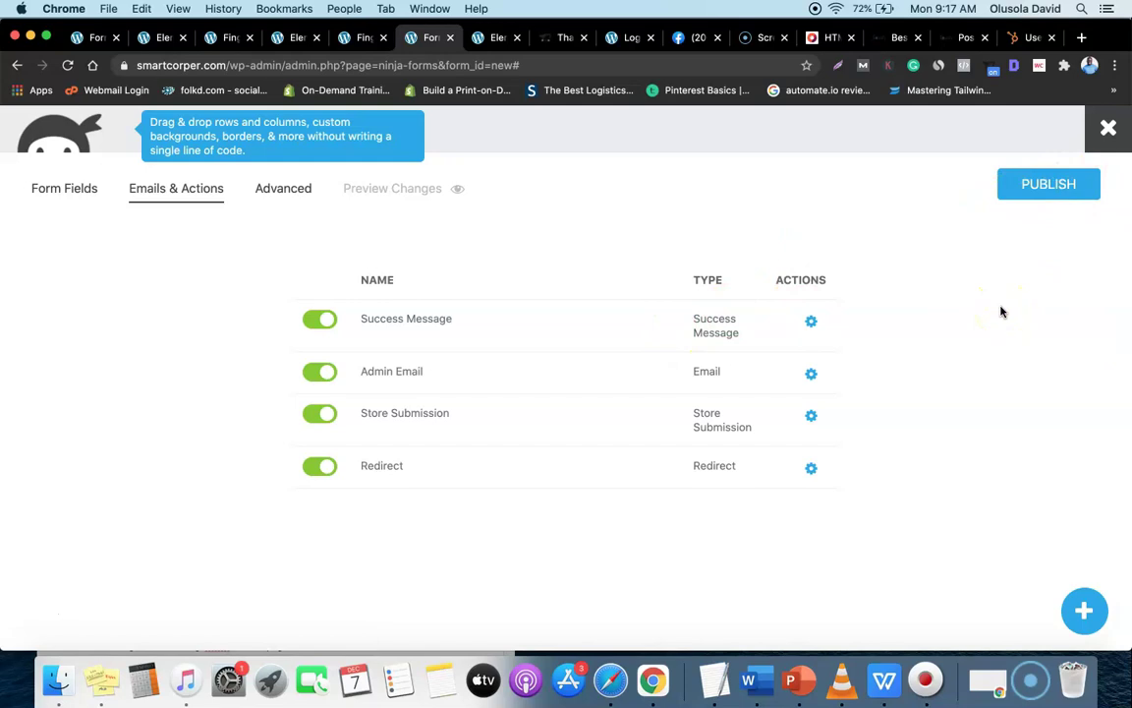
{"action": "left_click", "coordinate": [1040, 184]}
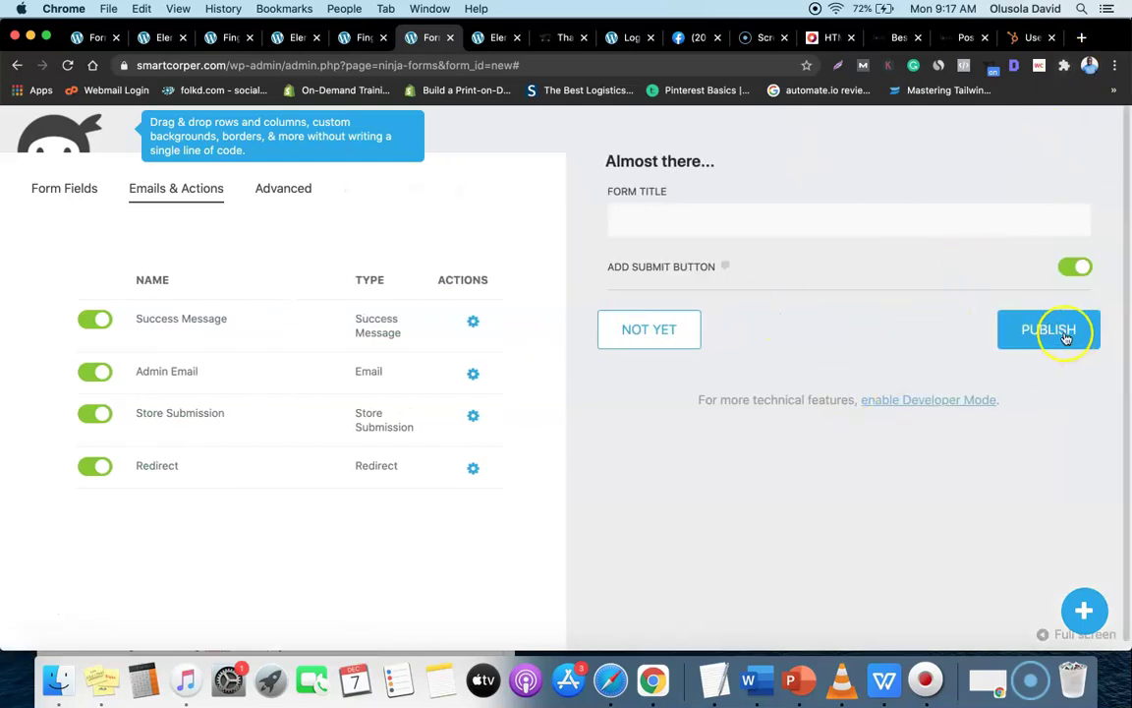
{"action": "left_click", "coordinate": [1066, 335]}
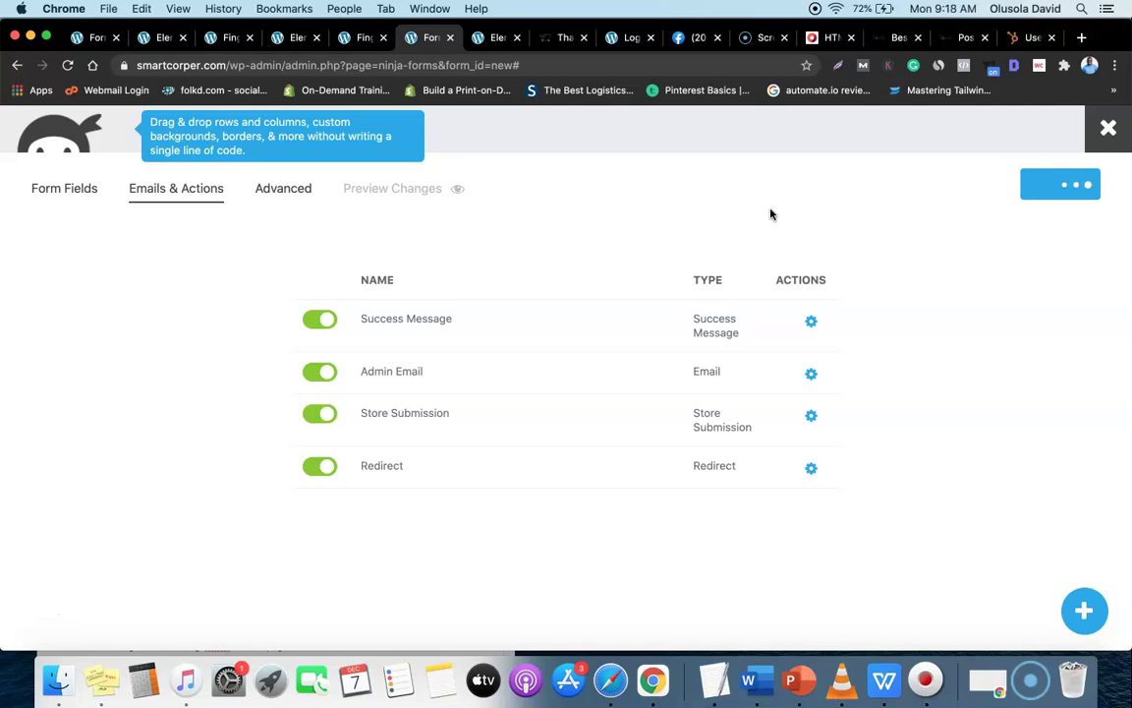
- In the sales page's Elementor editor, delete the empty Ninja Forms widget below the "PLEASE FILL THE FORM BELOW TO PLACE YOUR ORDER" heading
{"action": "left_click", "coordinate": [157, 37]}
{"action": "scroll", "coordinate": [485, 287], "scroll_direction": "down", "scroll_amount": 20}
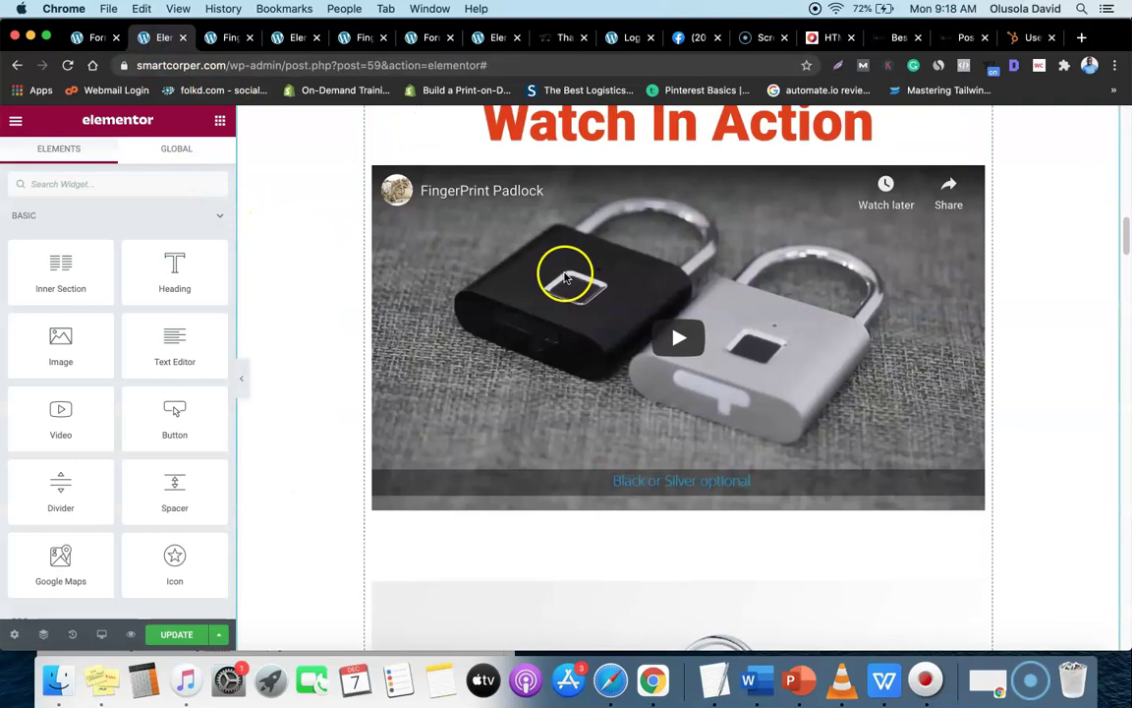
{"action": "scroll", "coordinate": [565, 279], "scroll_direction": "down", "scroll_amount": 20}
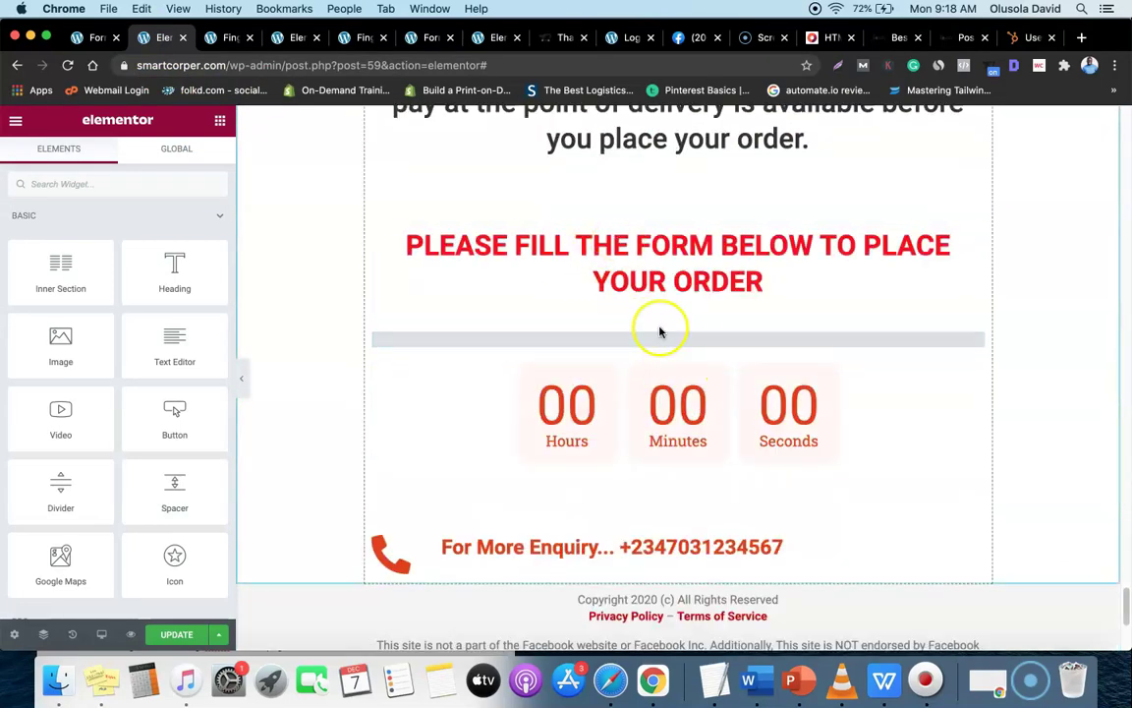
{"action": "right_click", "coordinate": [975, 339]}
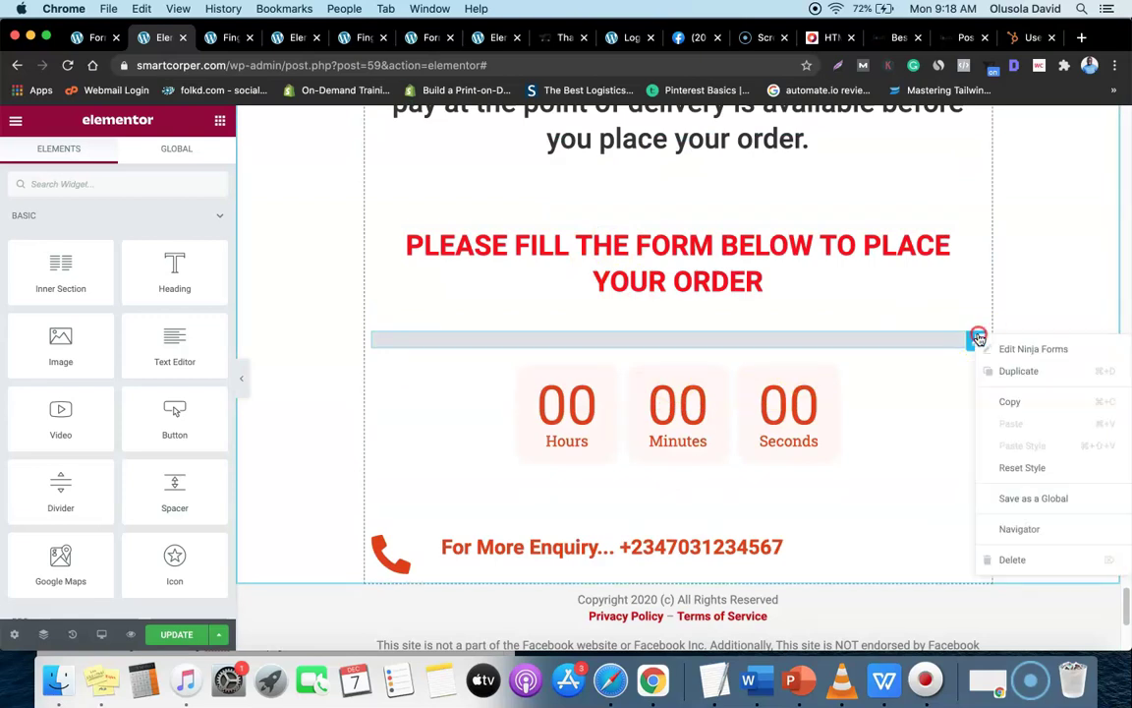
{"action": "left_click", "coordinate": [1012, 559]}
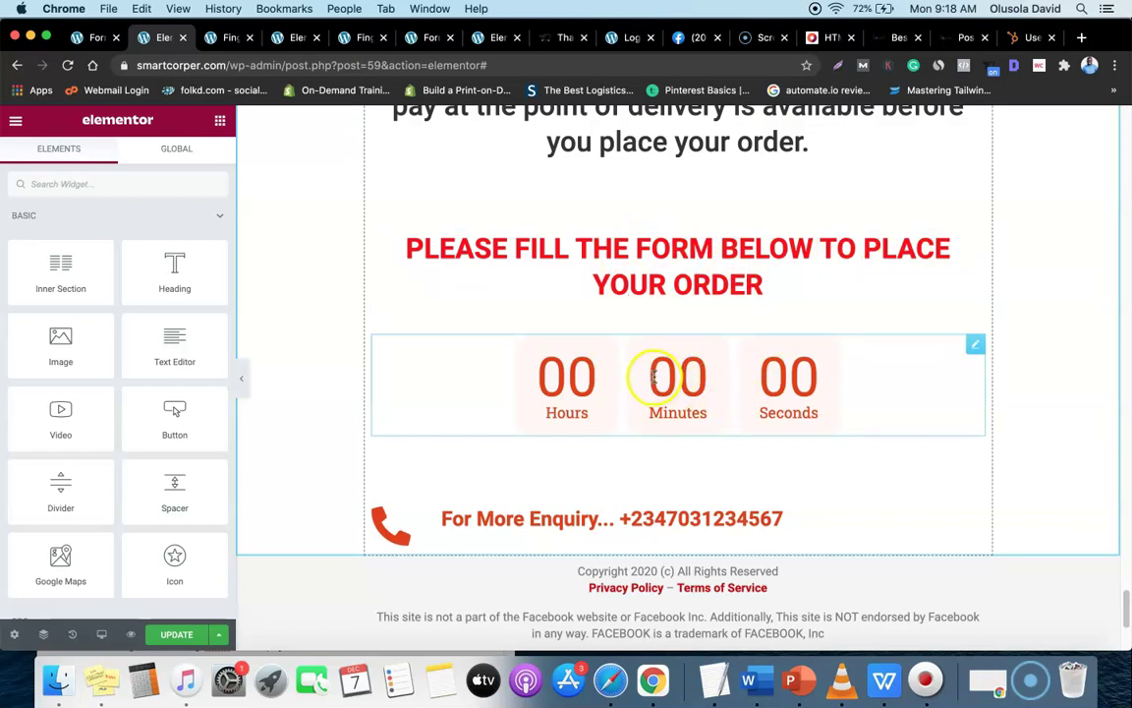
- Add a Ninja Forms widget between the order heading and the countdown on the sales page, and select the Fingerprint Padlock form for it
{"action": "left_click", "coordinate": [358, 37]}
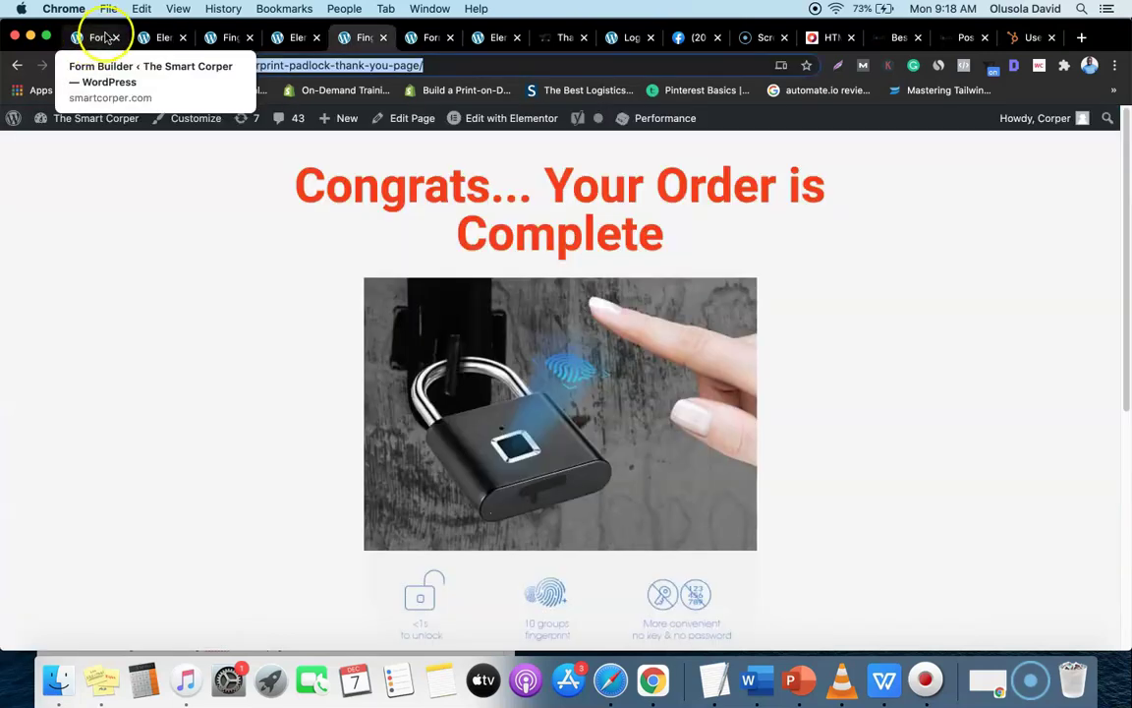
{"action": "left_click", "coordinate": [144, 37]}
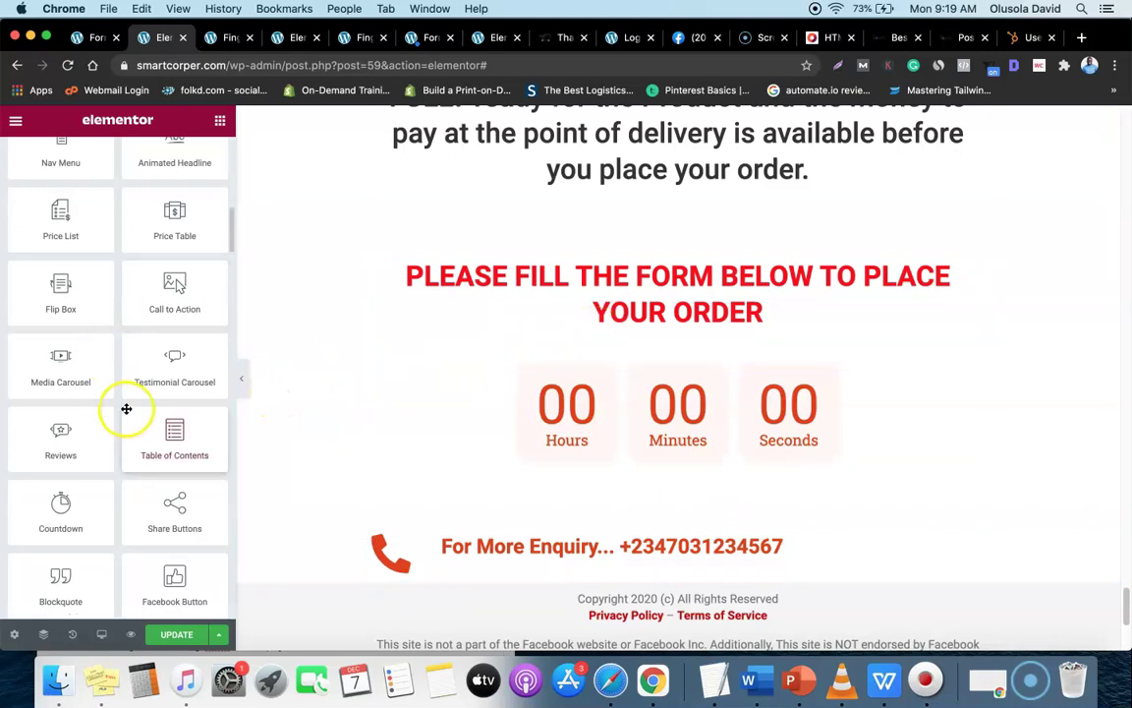
{"action": "scroll", "coordinate": [125, 407], "scroll_direction": "down", "scroll_amount": 20}
{"action": "scroll", "coordinate": [126, 408], "scroll_direction": "down", "scroll_amount": 10}
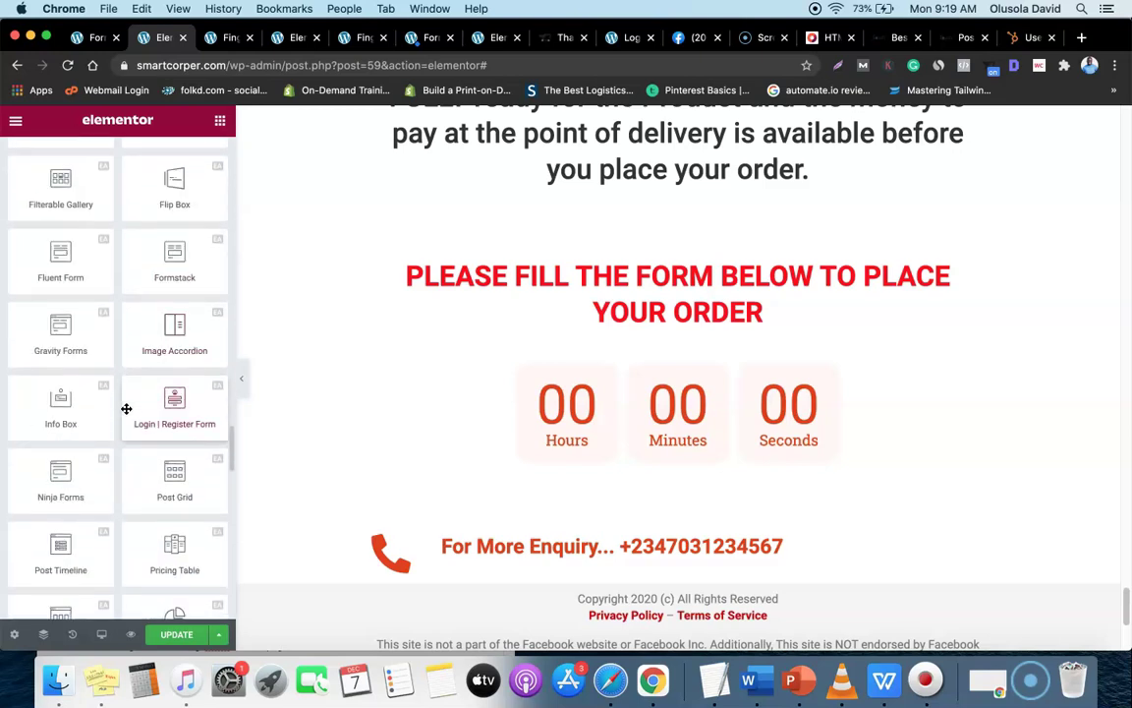
{"action": "scroll", "coordinate": [126, 408], "scroll_direction": "up", "scroll_amount": 15}
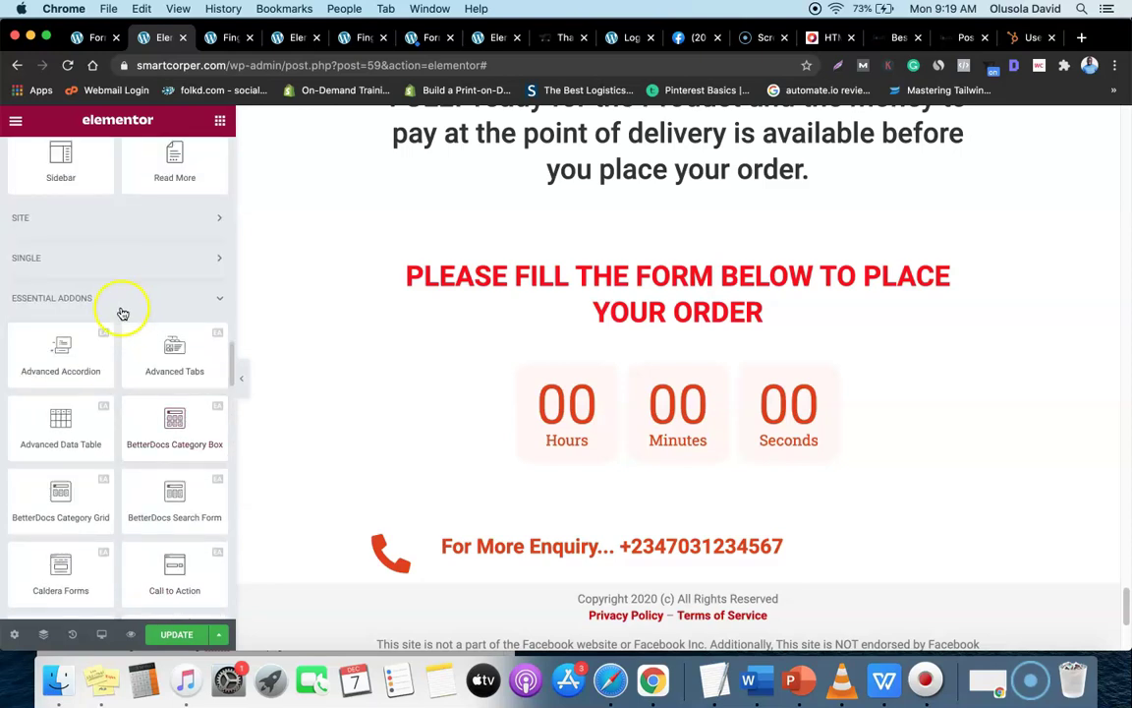
{"action": "scroll", "coordinate": [91, 376], "scroll_direction": "down", "scroll_amount": 15}
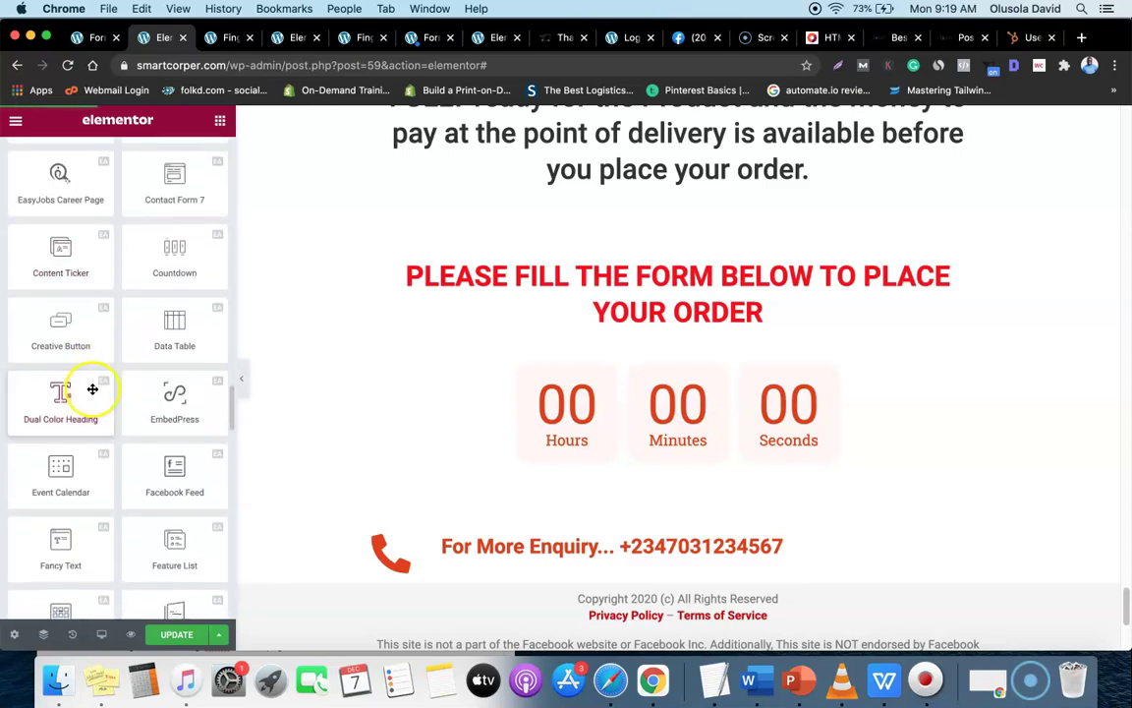
{"action": "scroll", "coordinate": [92, 390], "scroll_direction": "down", "scroll_amount": 8}
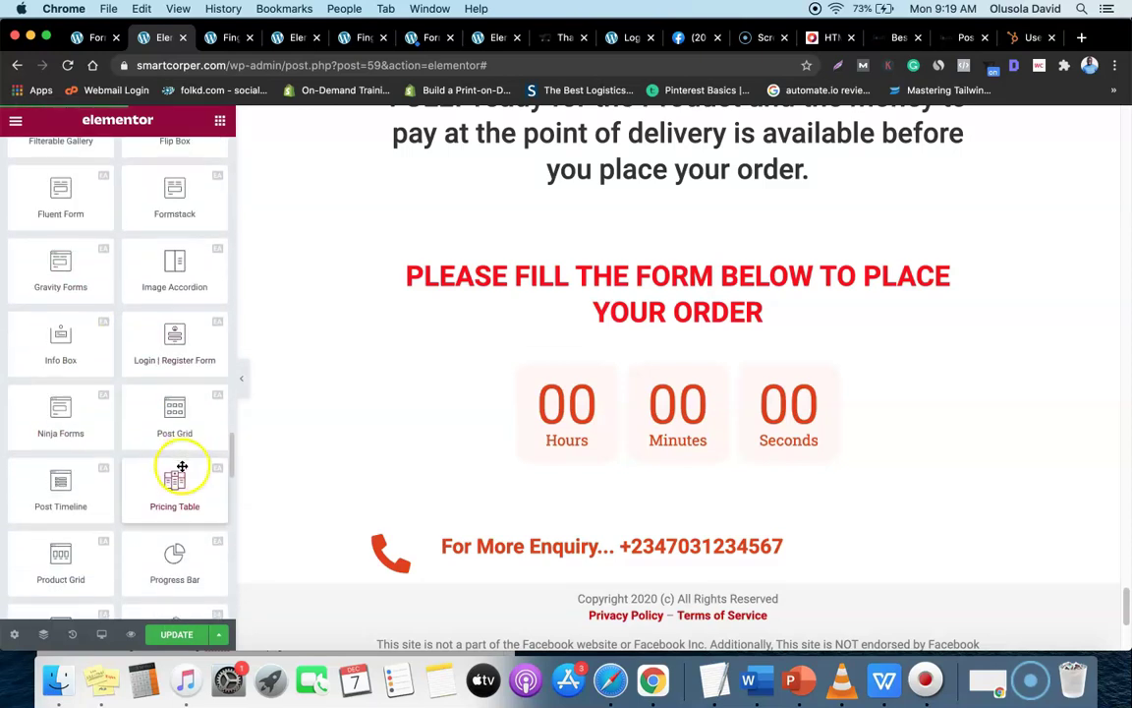
{"action": "scroll", "coordinate": [136, 476], "scroll_direction": "down", "scroll_amount": 10}
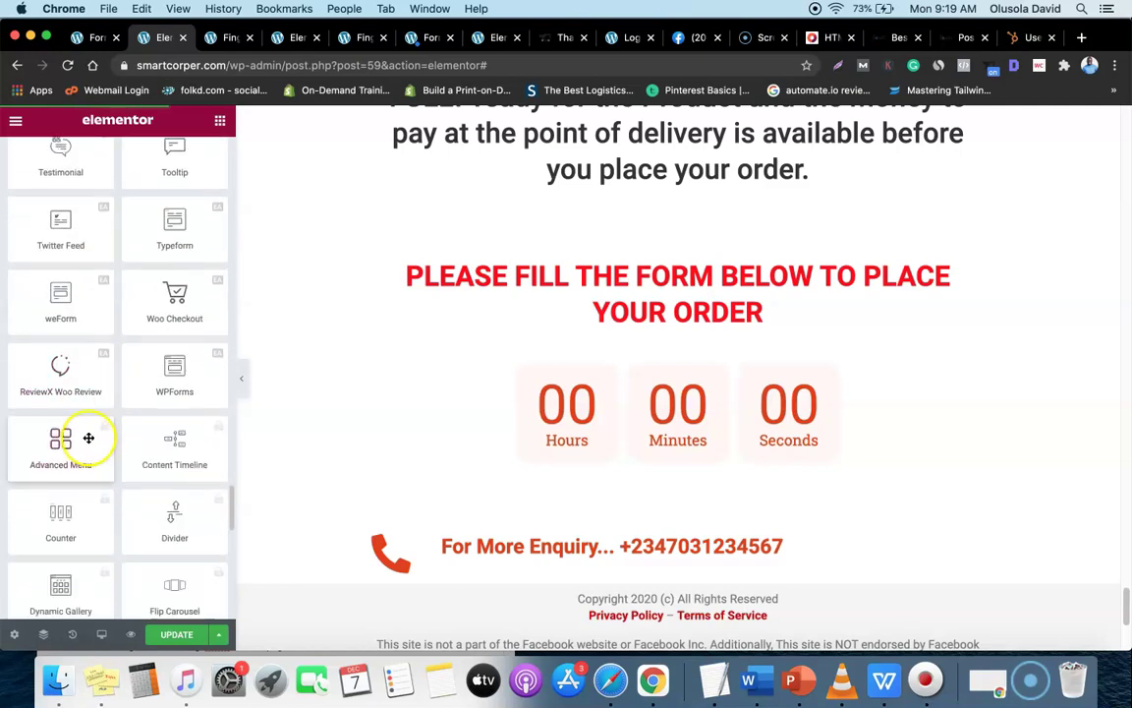
{"action": "scroll", "coordinate": [75, 412], "scroll_direction": "up", "scroll_amount": 10}
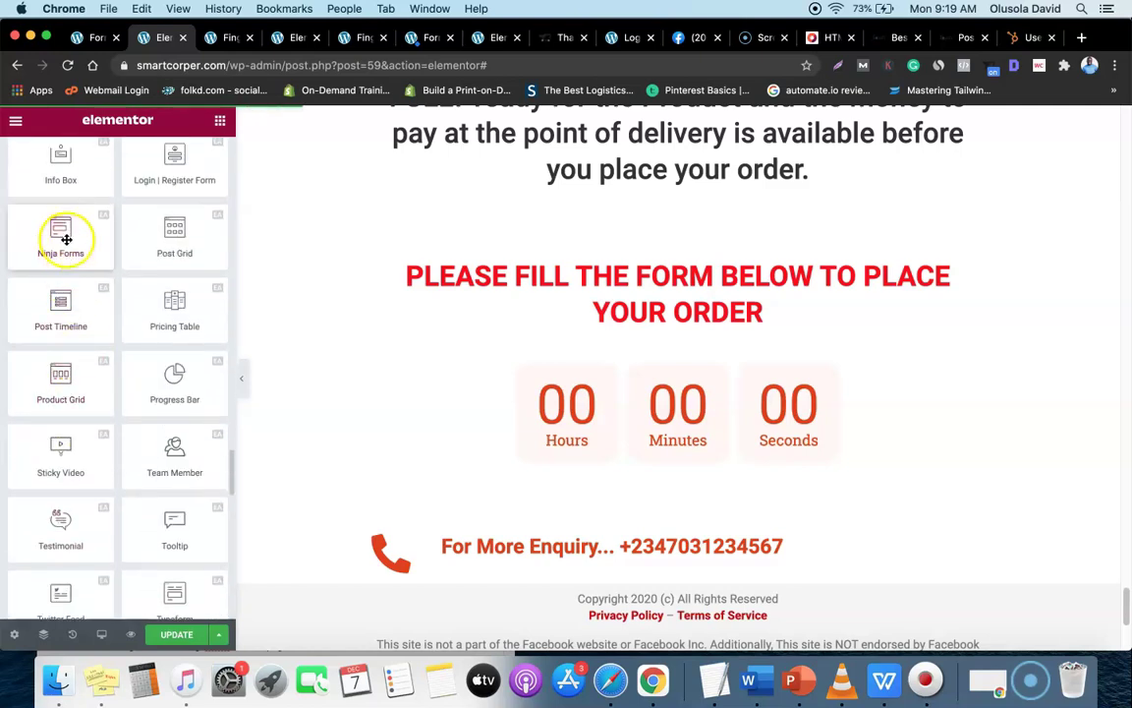
{"action": "left_click_drag", "start_coordinate": [44, 242], "coordinate": [579, 329]}
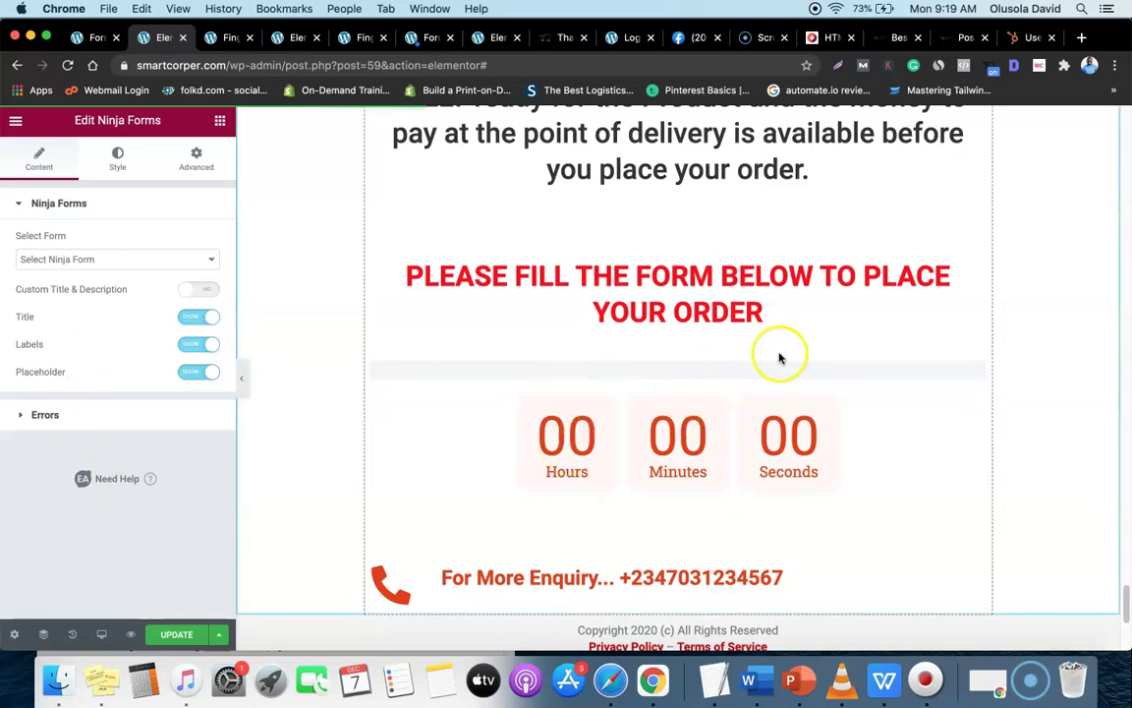
{"action": "left_click", "coordinate": [187, 260]}
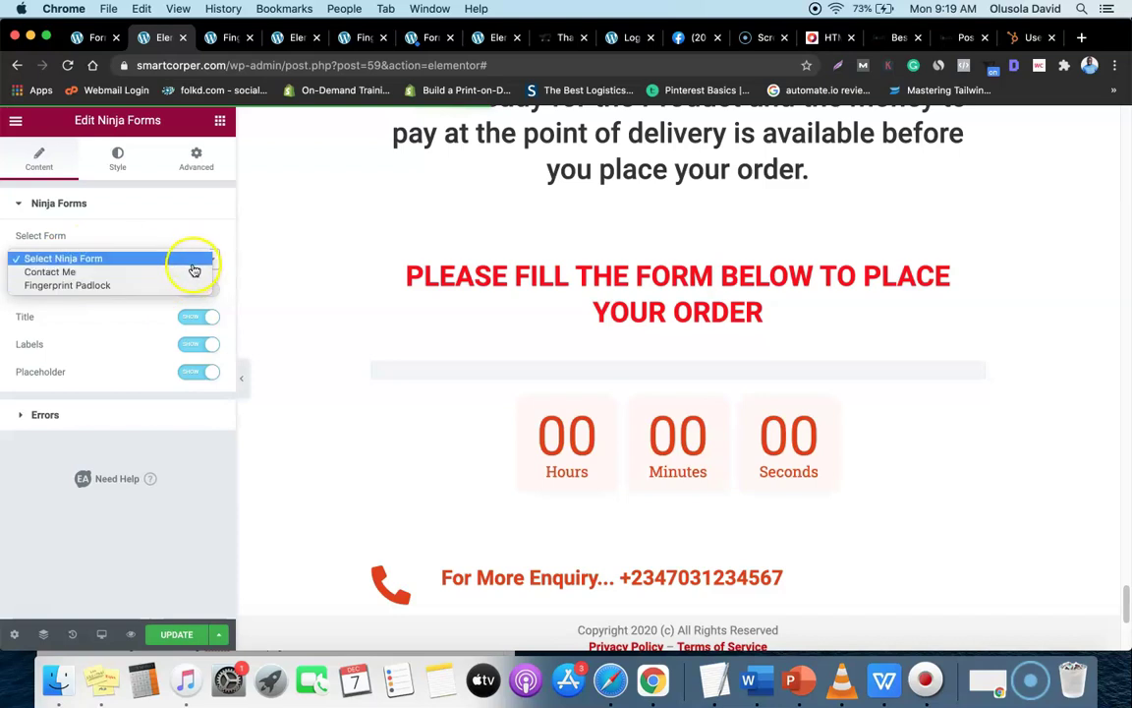
{"action": "left_click", "coordinate": [75, 286]}
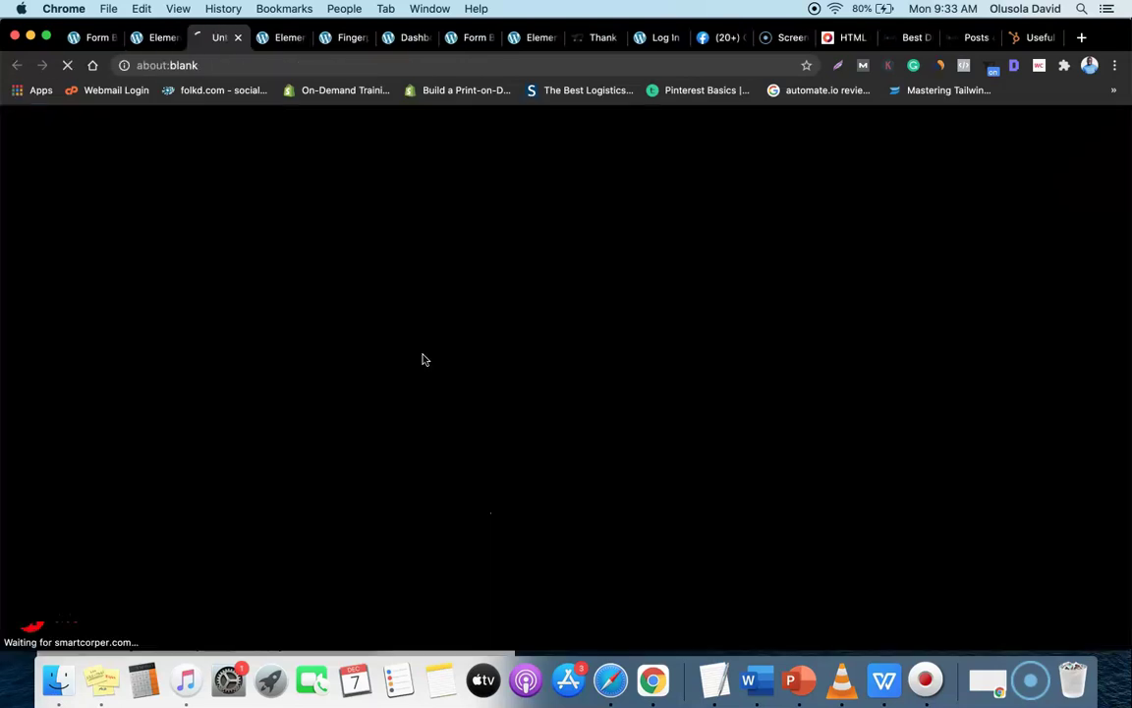
- Review the order form's fields, submit button and surrounding sections on the sales page preview
{"action": "scroll", "coordinate": [551, 349], "scroll_direction": "down", "scroll_amount": 15}
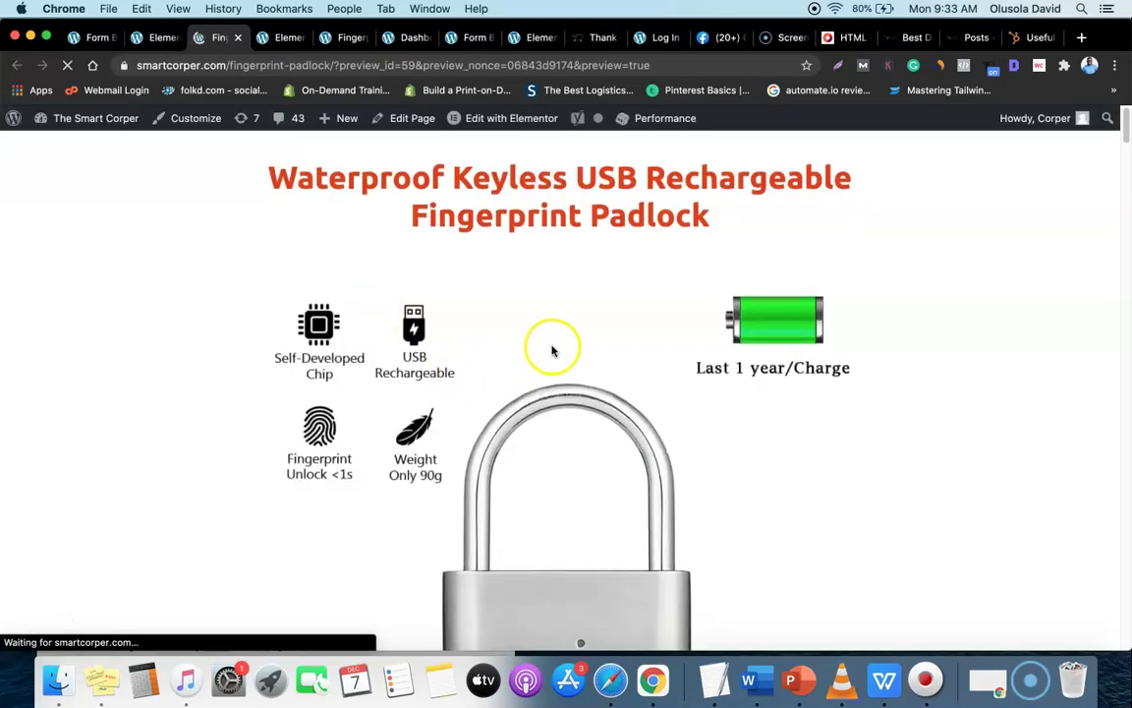
{"action": "scroll", "coordinate": [548, 352], "scroll_direction": "down", "scroll_amount": 20}
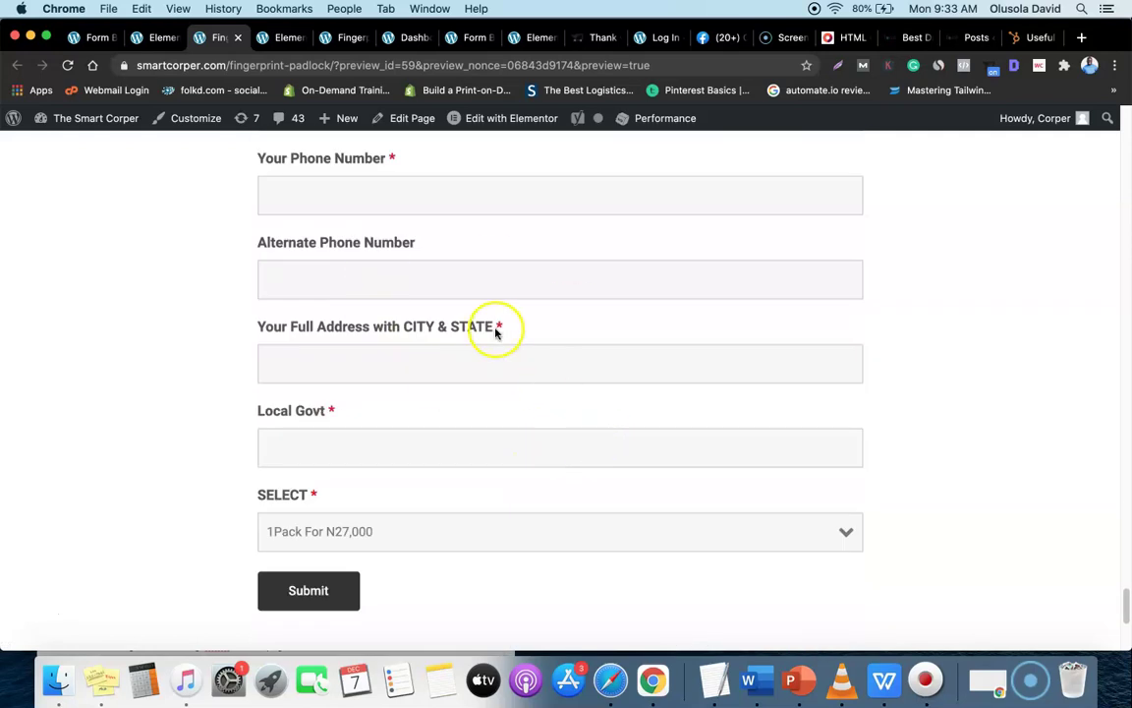
{"action": "scroll", "coordinate": [493, 331], "scroll_direction": "up", "scroll_amount": 5}
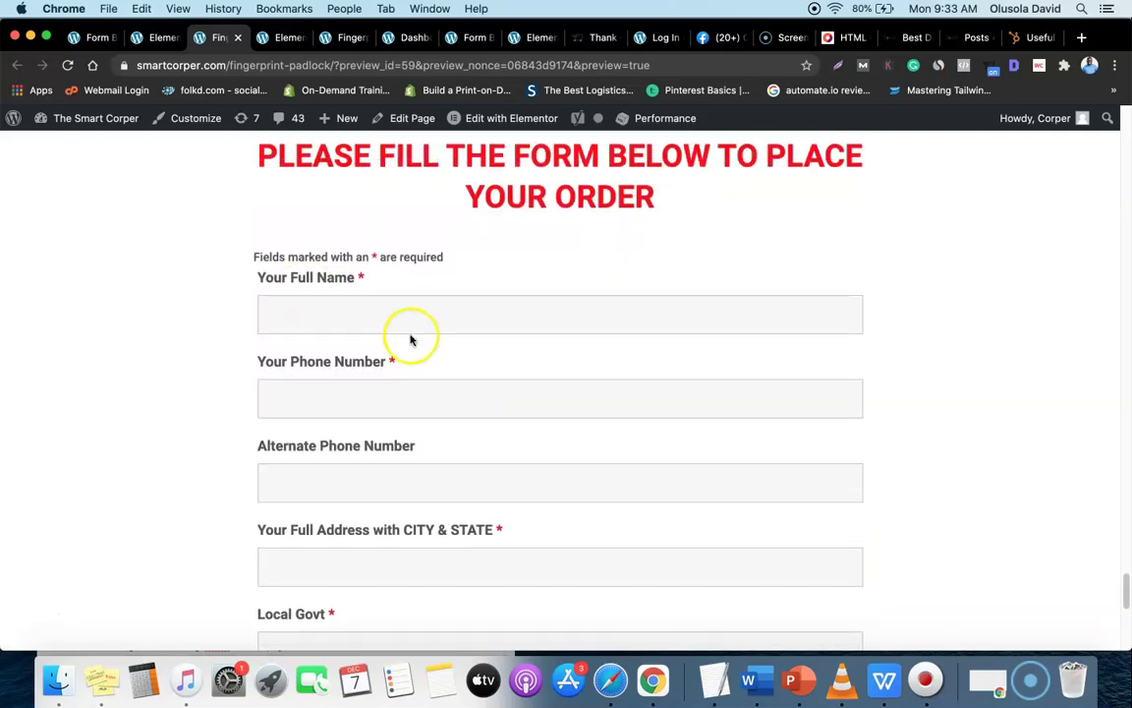
{"action": "scroll", "coordinate": [455, 354], "scroll_direction": "down", "scroll_amount": 5}
{"action": "scroll", "coordinate": [455, 354], "scroll_direction": "down", "scroll_amount": 5}
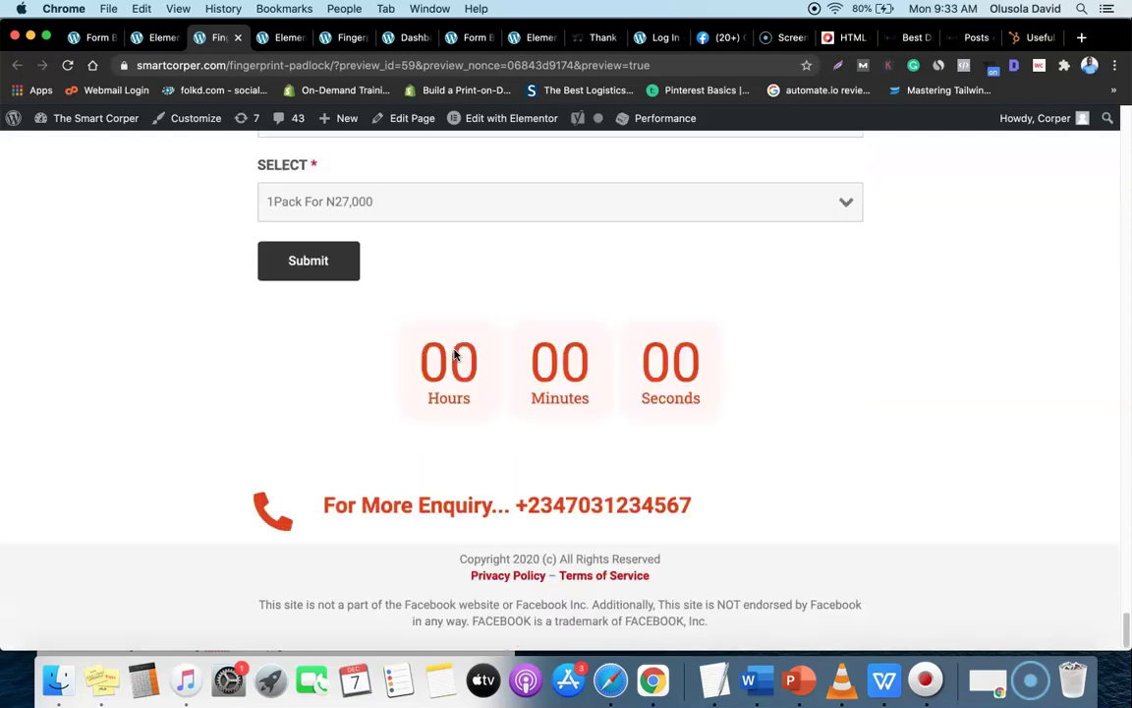
{"action": "scroll", "coordinate": [455, 354], "scroll_direction": "up", "scroll_amount": 10}
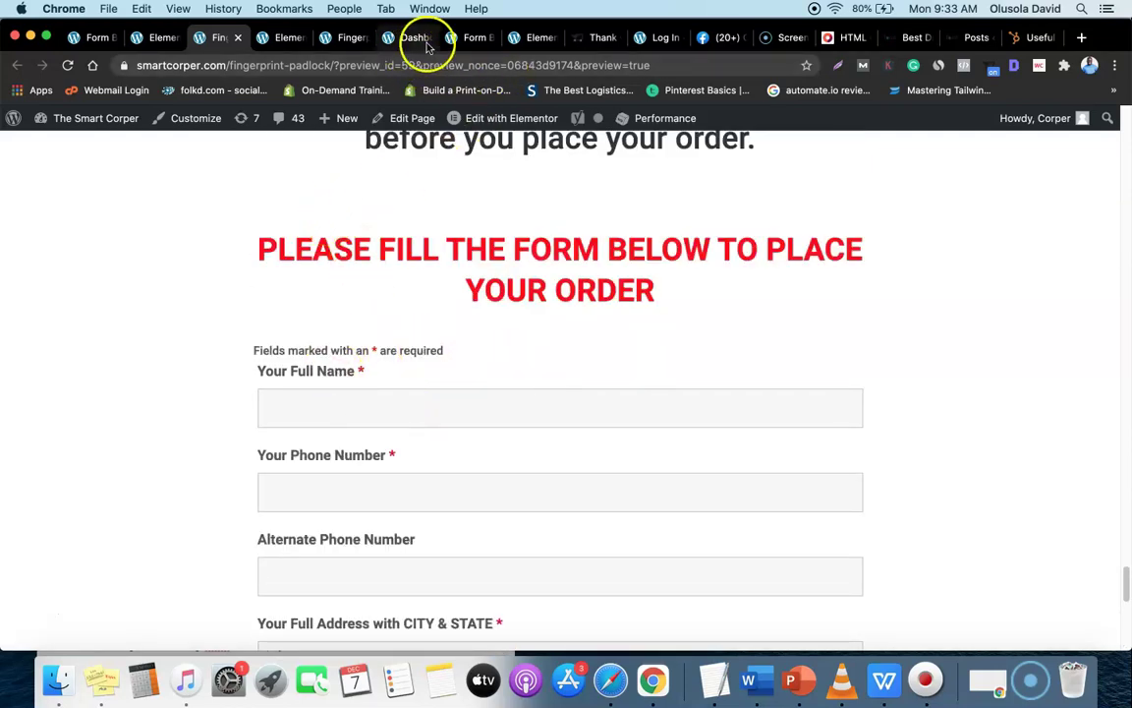
- Switch to the Fingerprint Padlock thank-you page and review its order confirmation and delivery text
{"action": "left_click", "coordinate": [341, 37]}
{"action": "scroll", "coordinate": [455, 270], "scroll_direction": "down", "scroll_amount": 5}
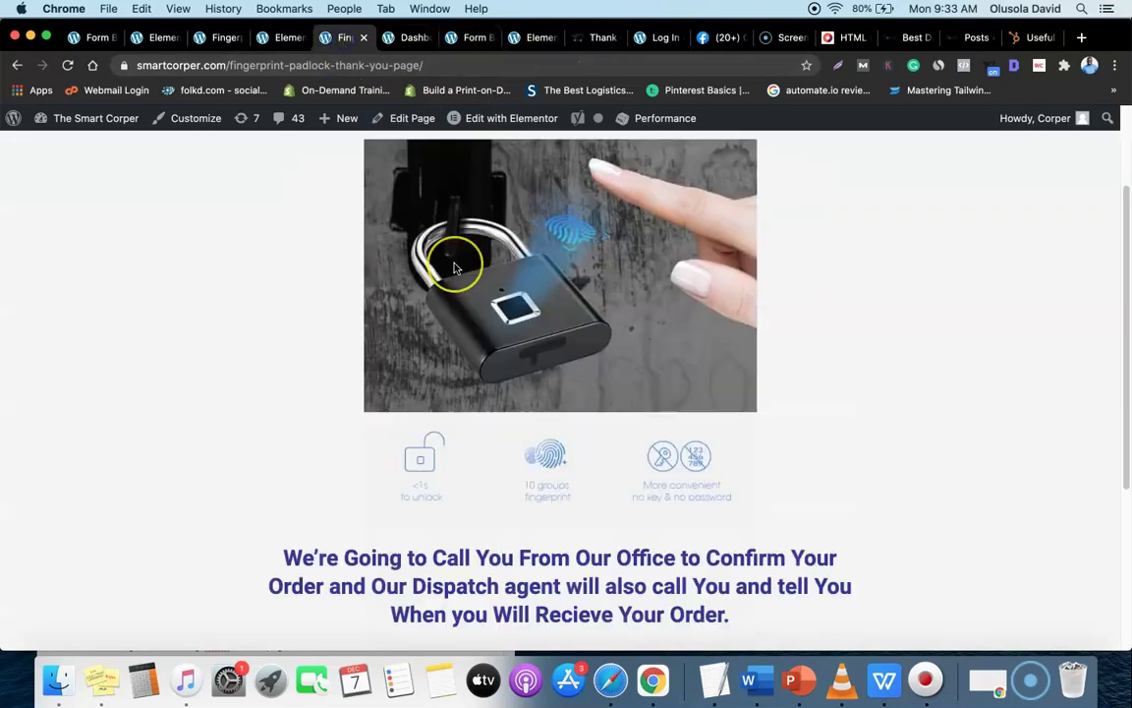
{"action": "scroll", "coordinate": [455, 267], "scroll_direction": "down", "scroll_amount": 3}
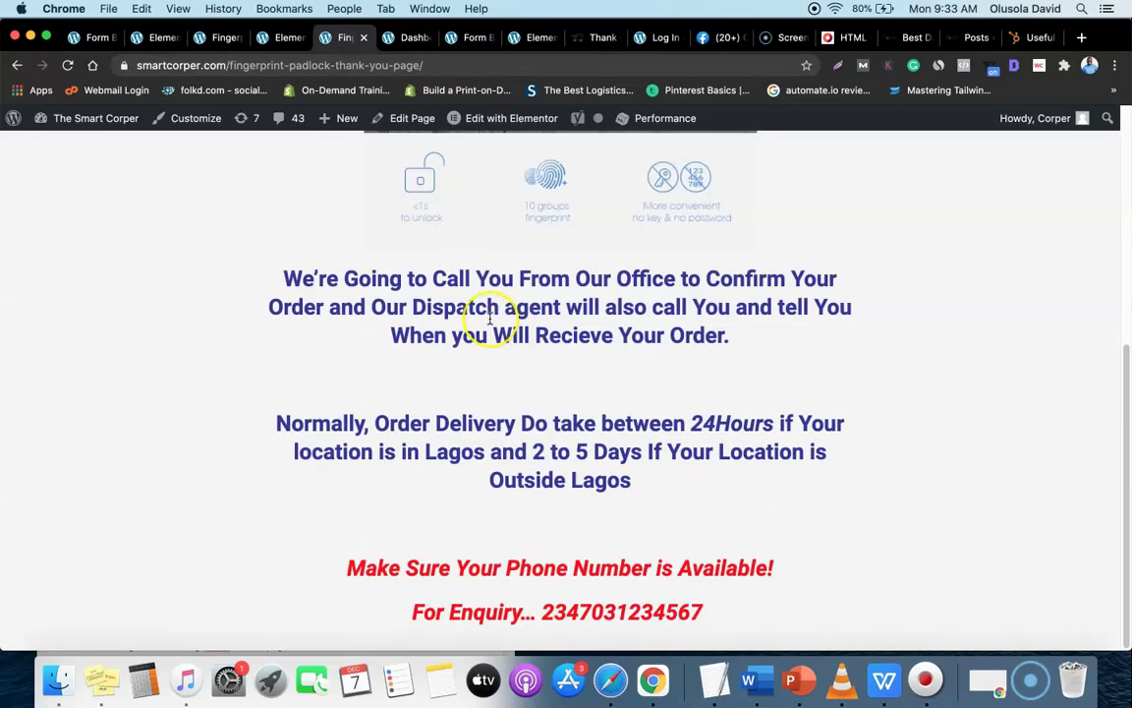